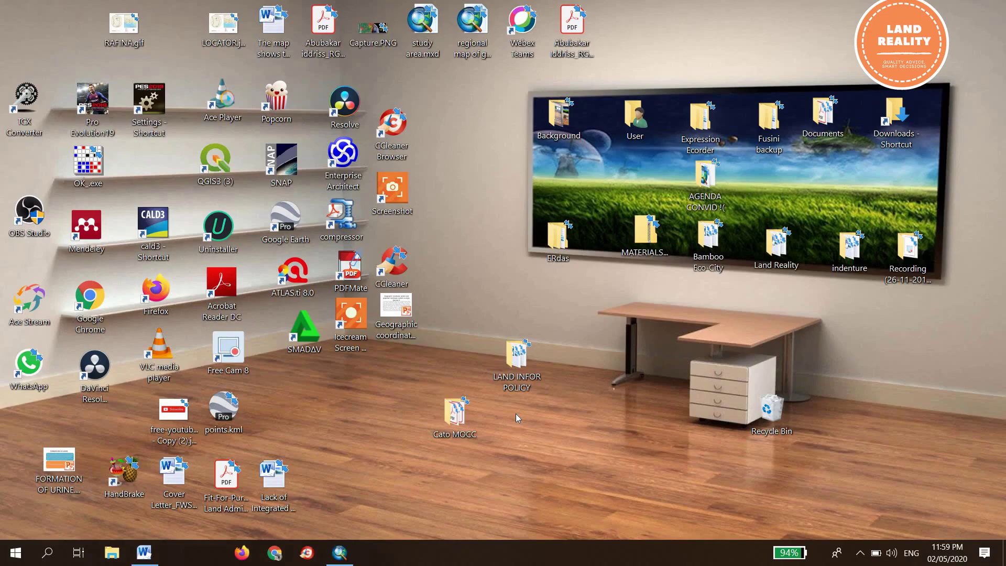
- Bring ArcMap forward and browse the Ghana data folder in Catalog, peeking into AIRPORT RESIDENTIAL.jpg and trydemo.mdb
click(347, 556)
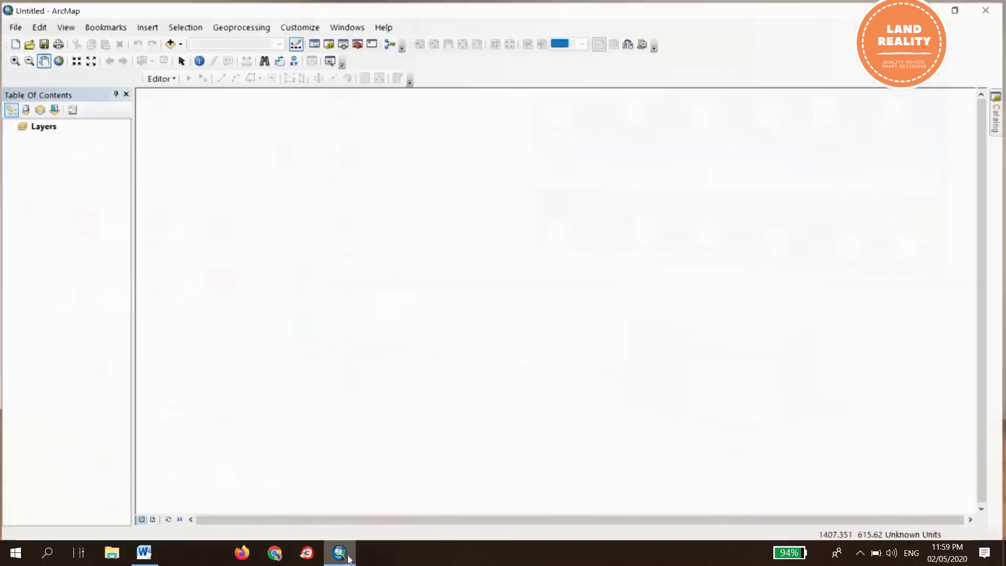
click(1001, 123)
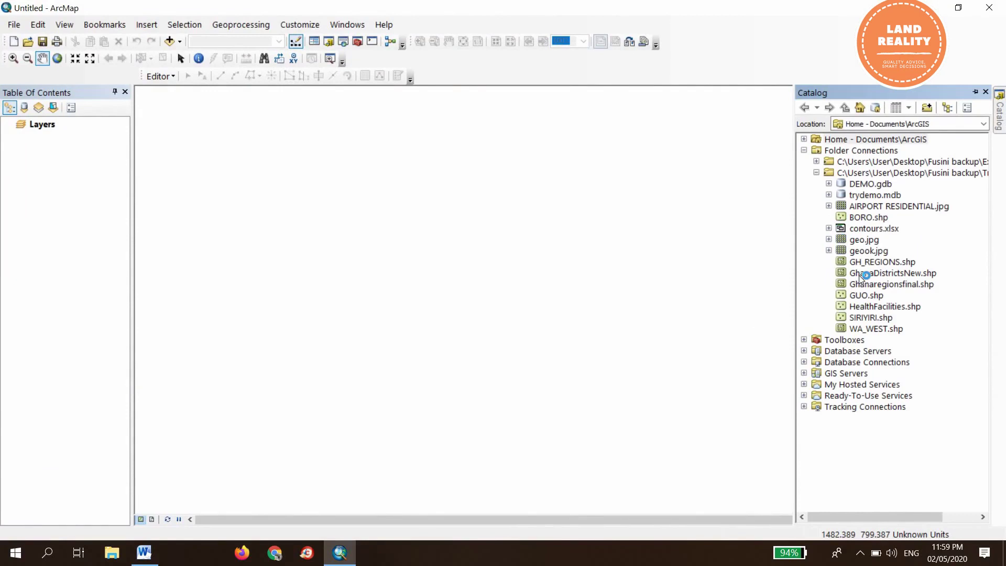
click(831, 204)
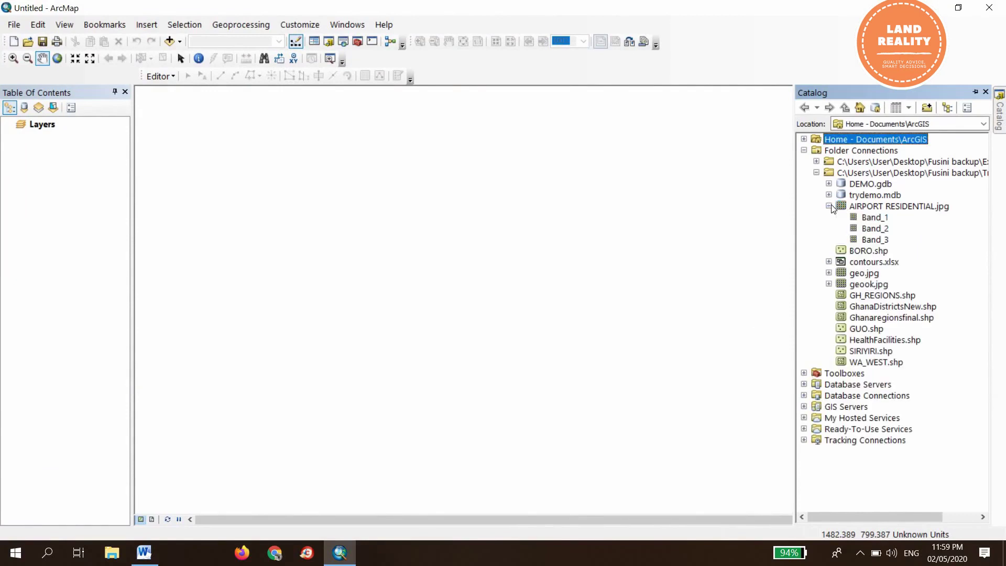
click(830, 205)
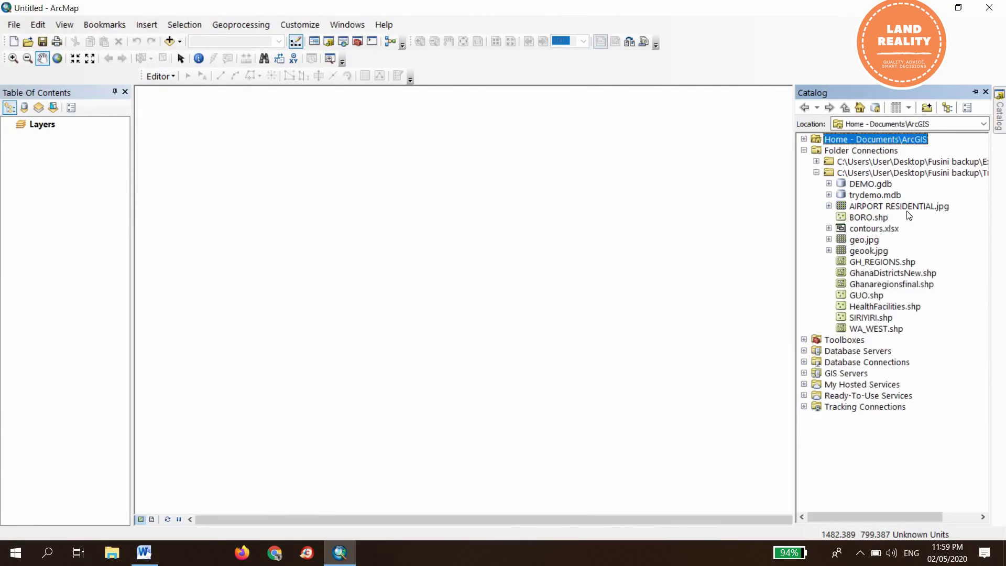
click(829, 195)
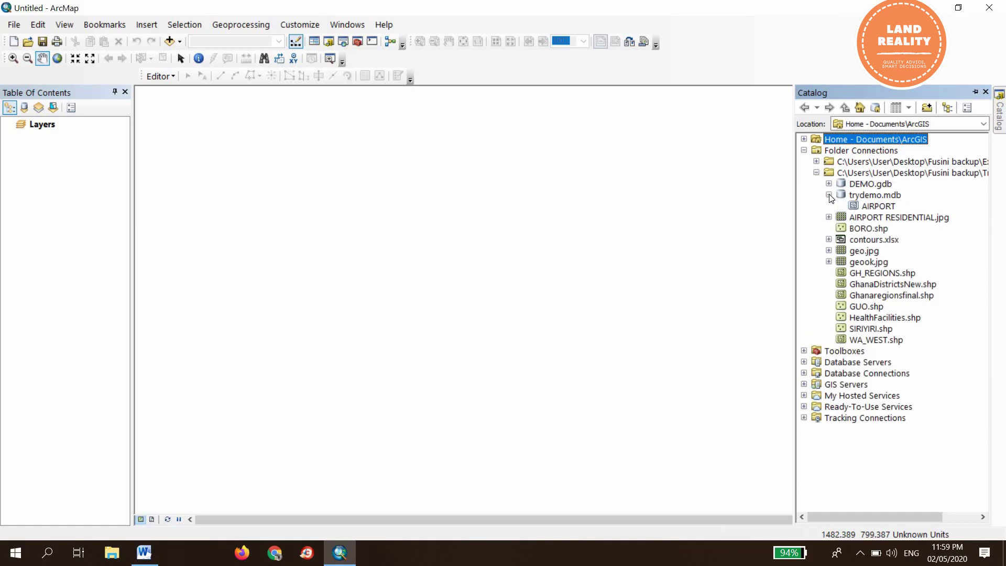
click(829, 195)
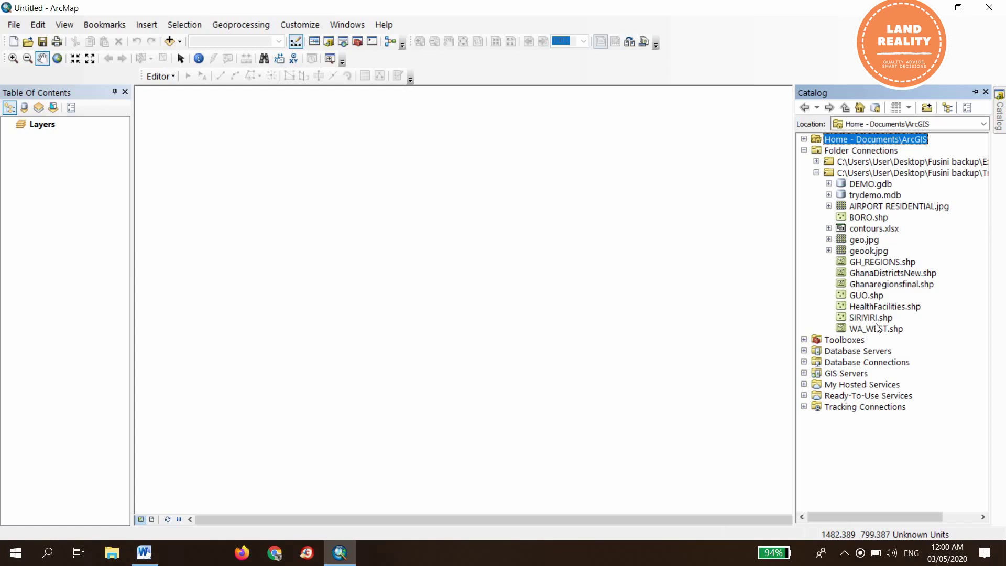
- Add Ghanaregionsfinal.shp to the map and scroll through its region attribute table
click(905, 287)
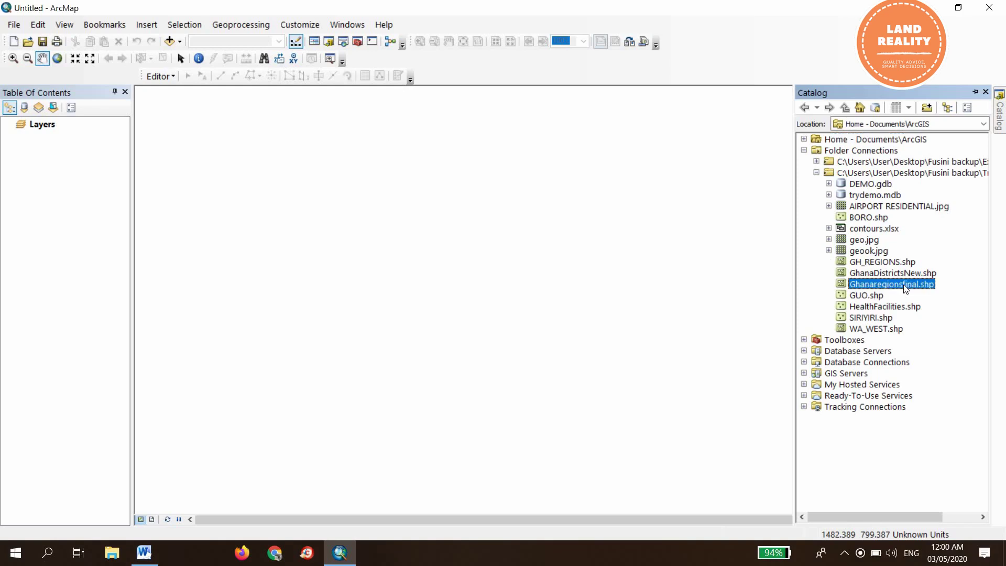
drag(905, 287, 472, 296)
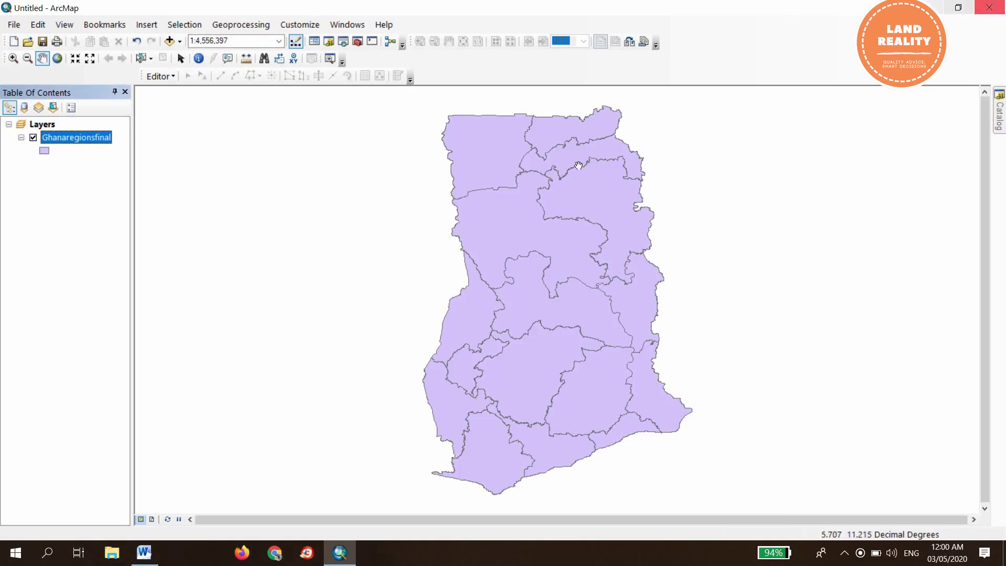
right_click(80, 137)
click(148, 179)
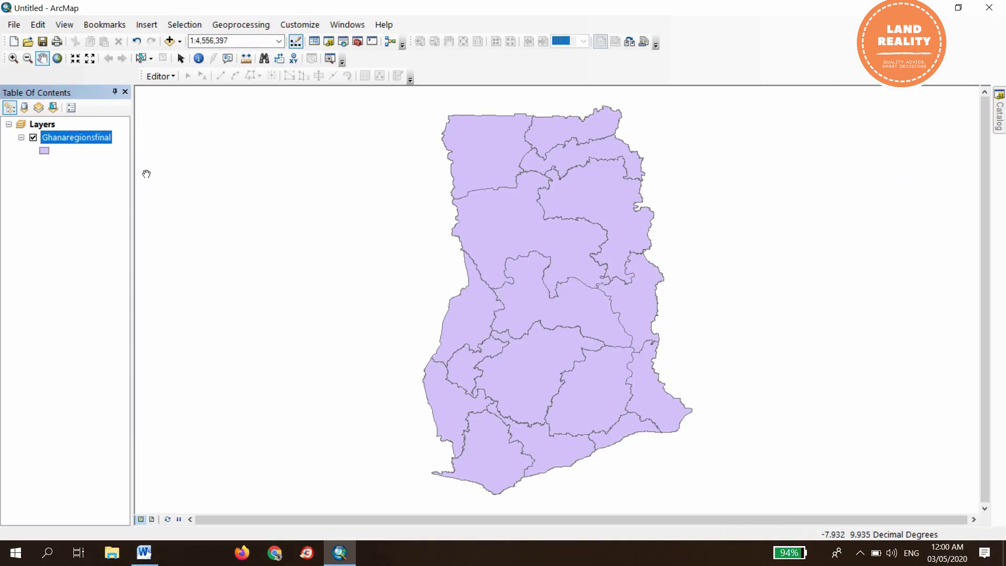
scroll(578, 347, down, 3)
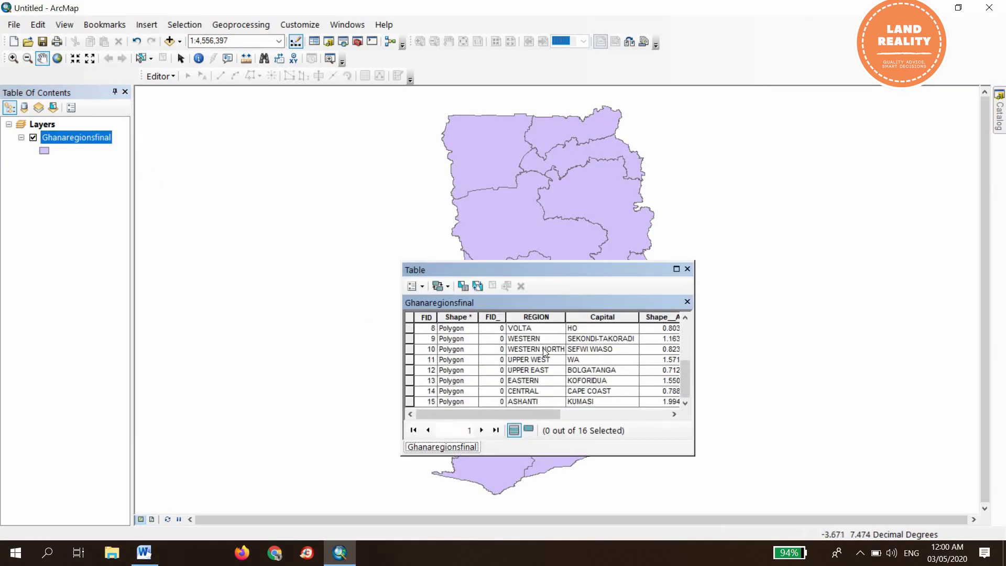
scroll(542, 354, up, 3)
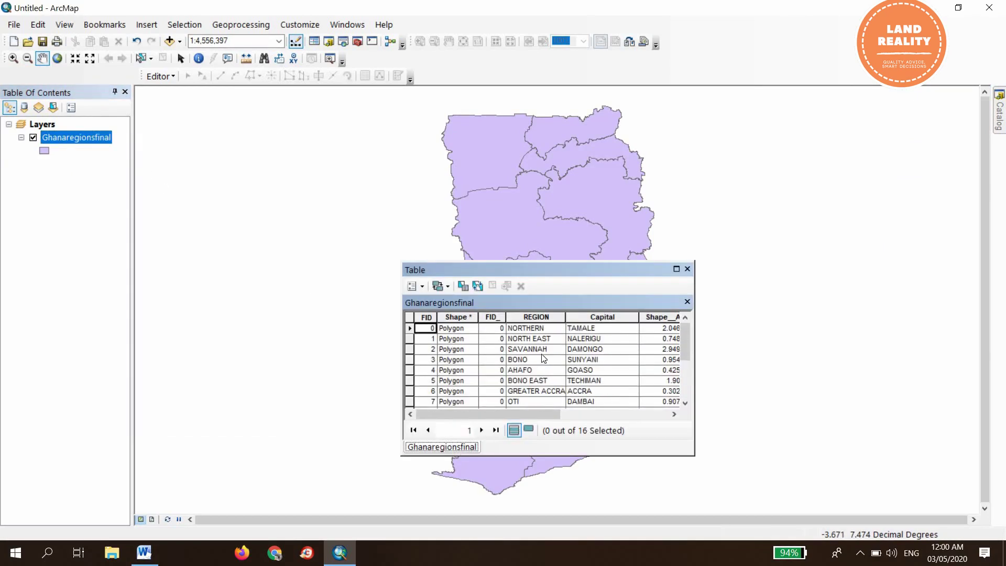
click(687, 269)
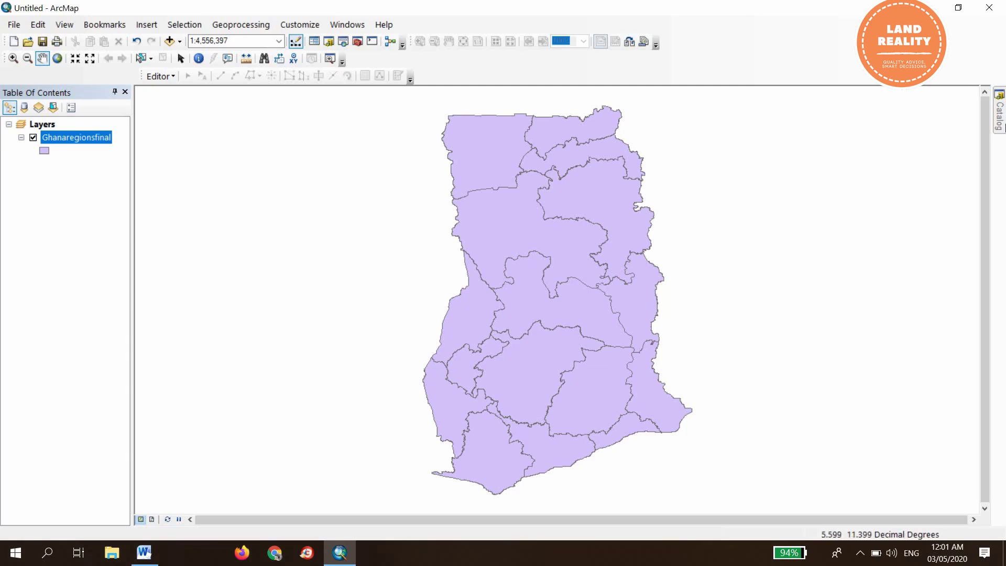
- Add GhanaDistrictsNew.shp from the Catalog onto the map
click(1000, 119)
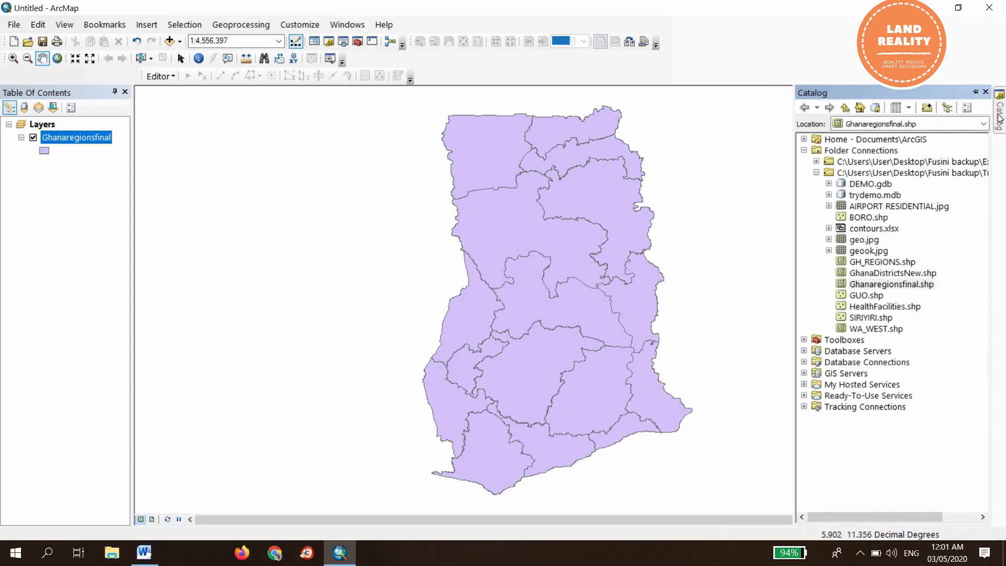
click(905, 273)
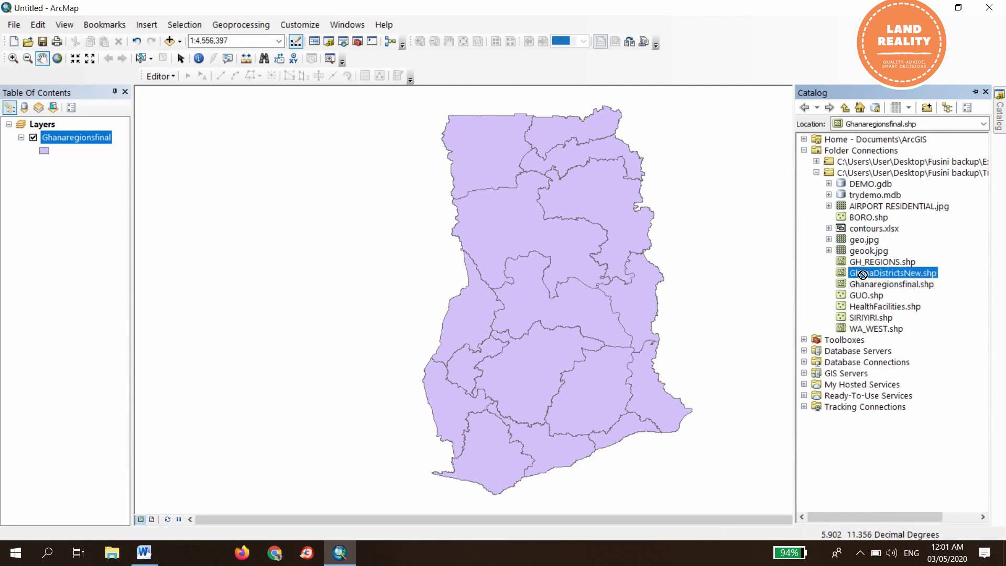
drag(456, 250, 474, 239)
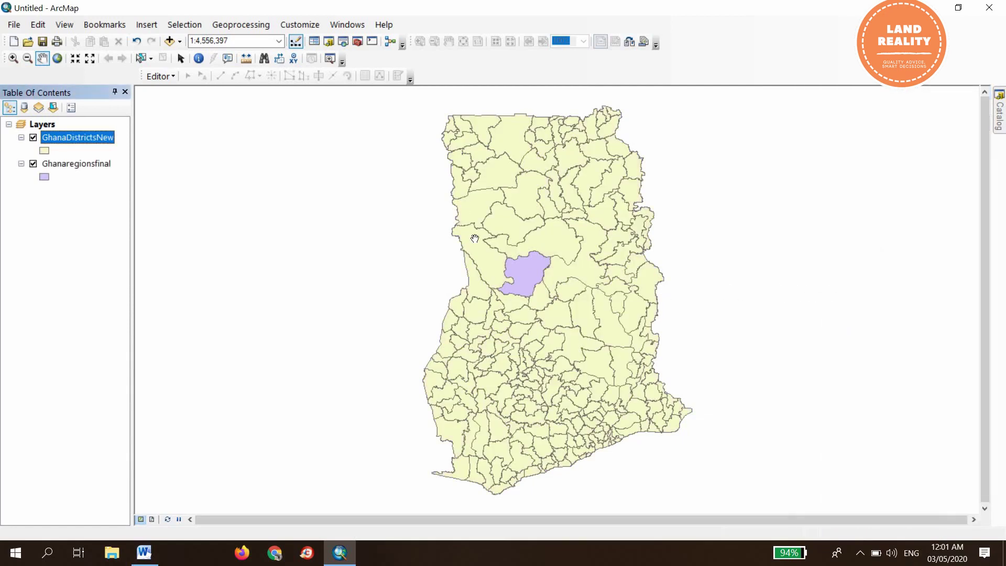
- Review the GhanaDistrictsNew attribute table's REGION and DISTRICT records, then close it
right_click(83, 137)
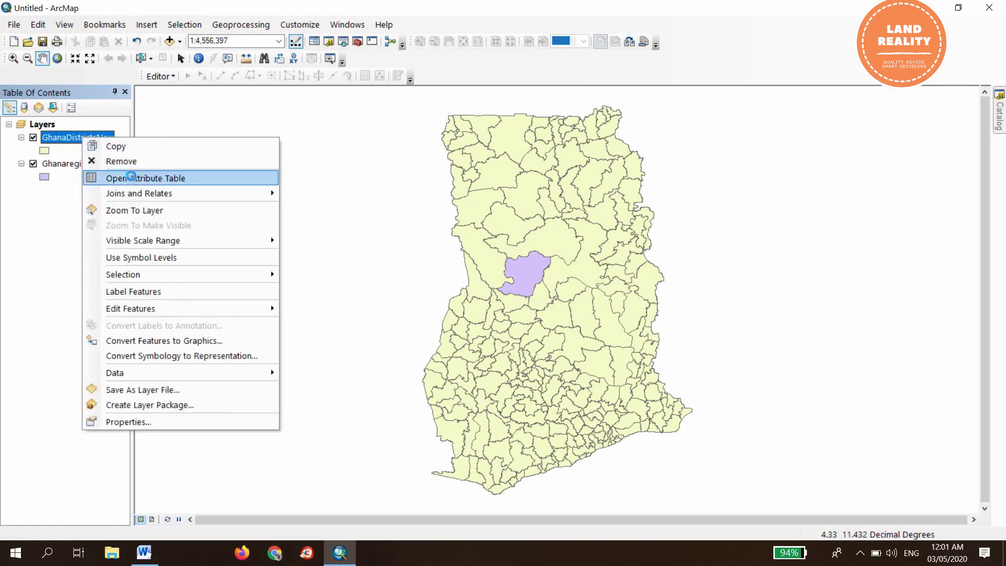
click(132, 178)
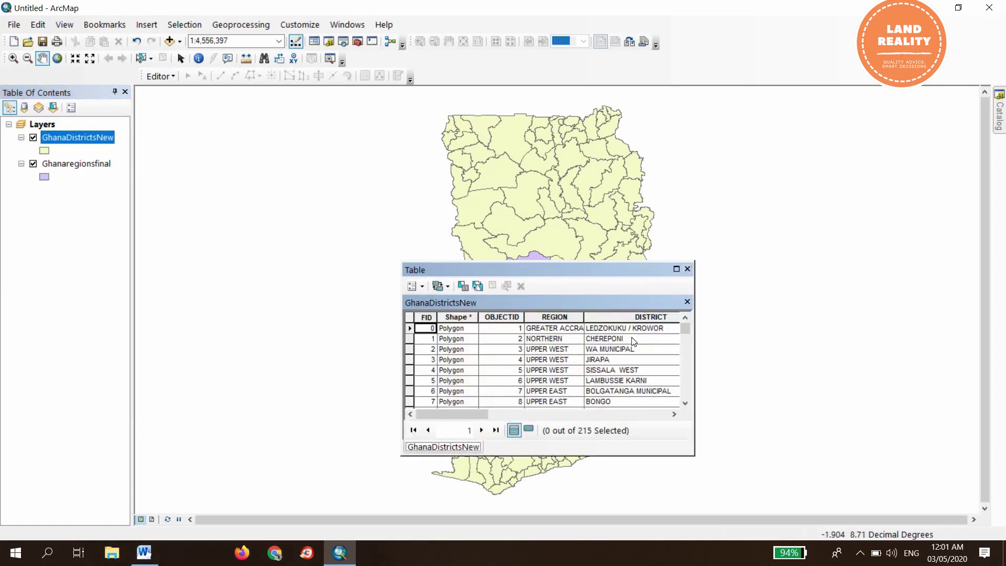
scroll(631, 339, down, 20)
scroll(633, 322, down, 5)
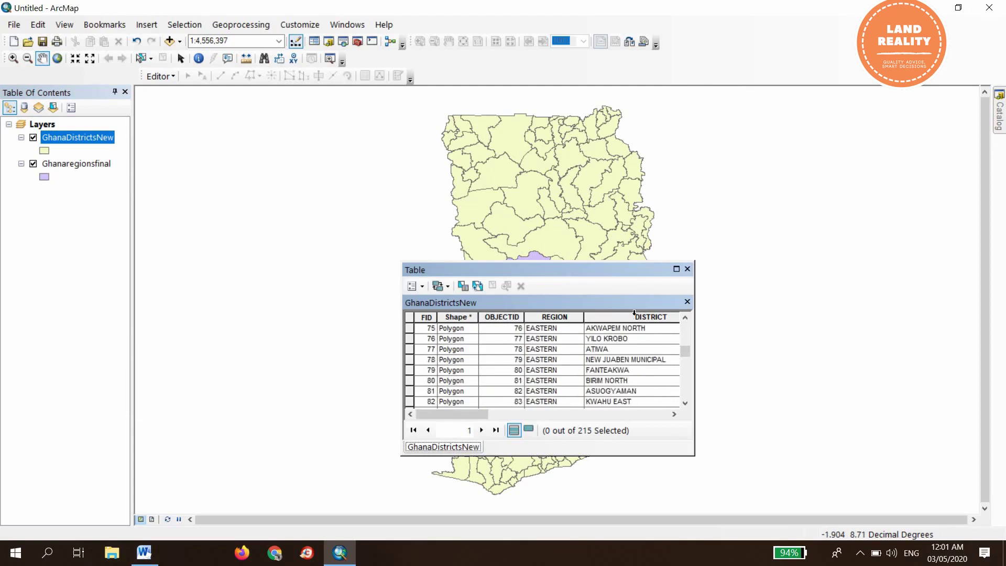
scroll(637, 308, up, 12)
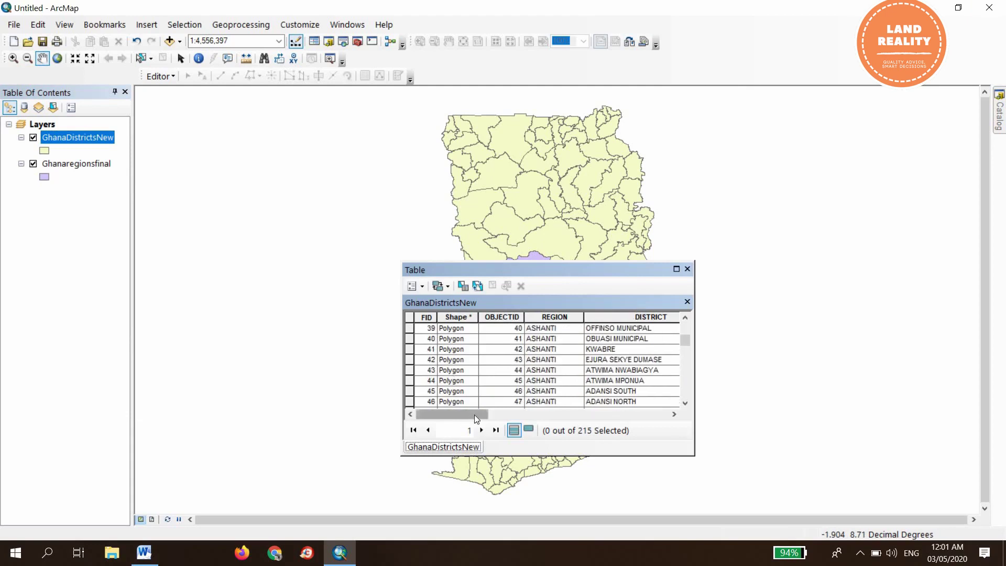
drag(473, 414, 698, 286)
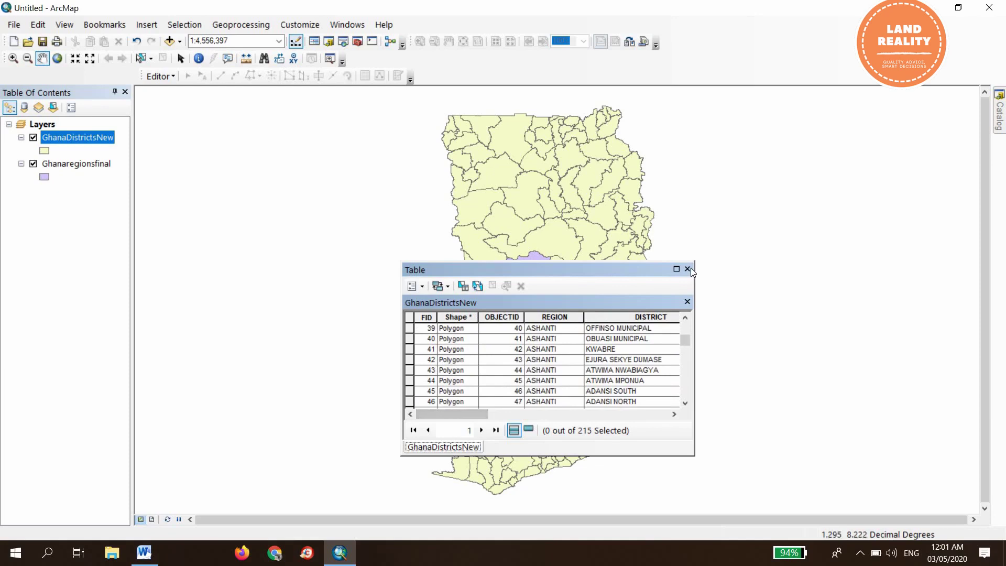
click(688, 269)
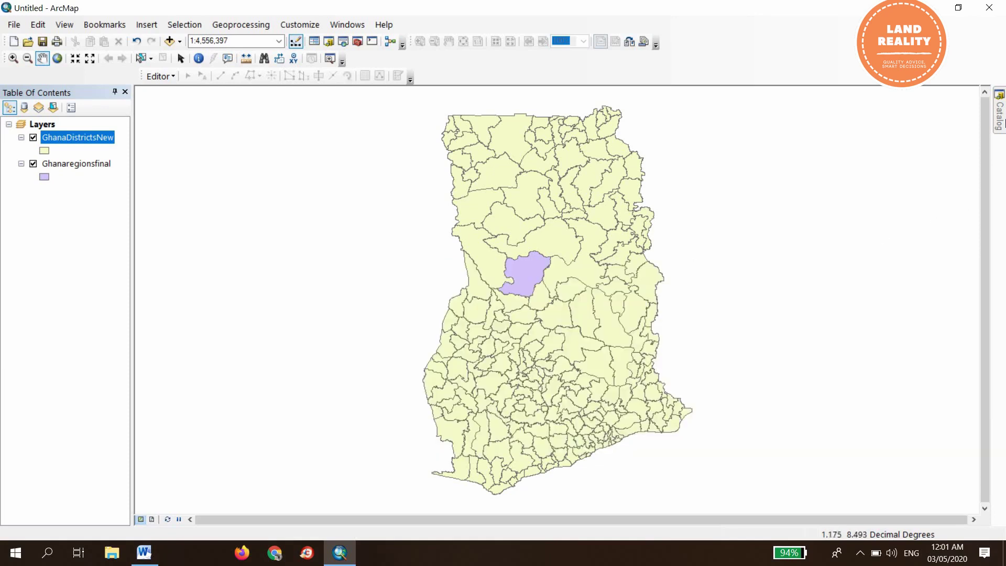
- Add SIRIYIRI.shp, GUO.shp and BORO.shp, dismissing each coordinate system warning
click(1000, 117)
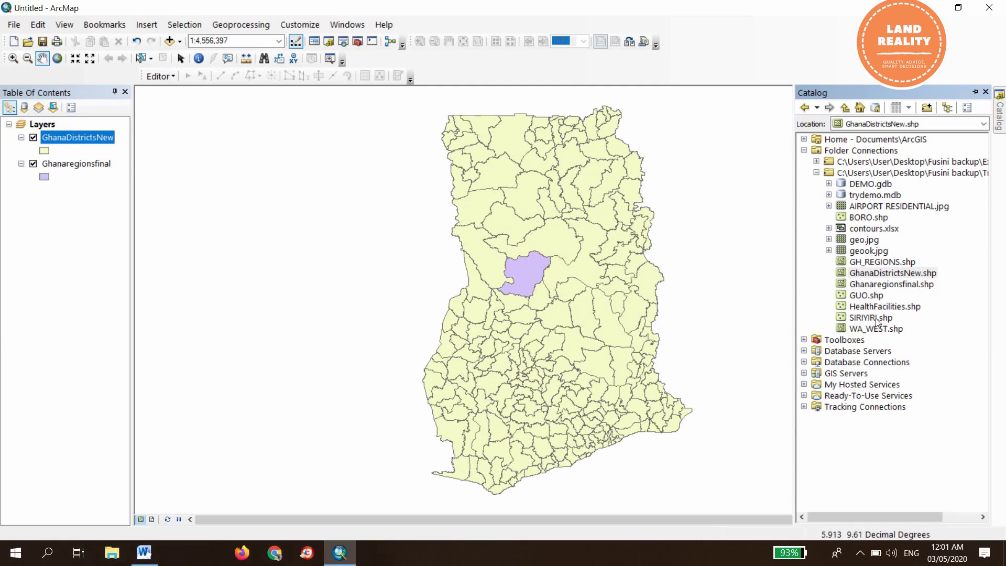
drag(872, 317, 366, 298)
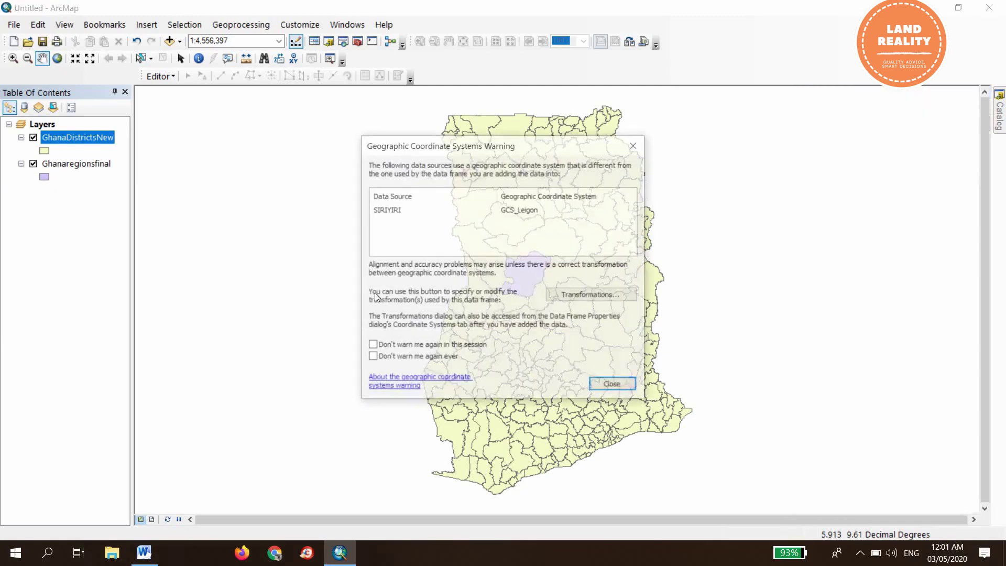
click(613, 384)
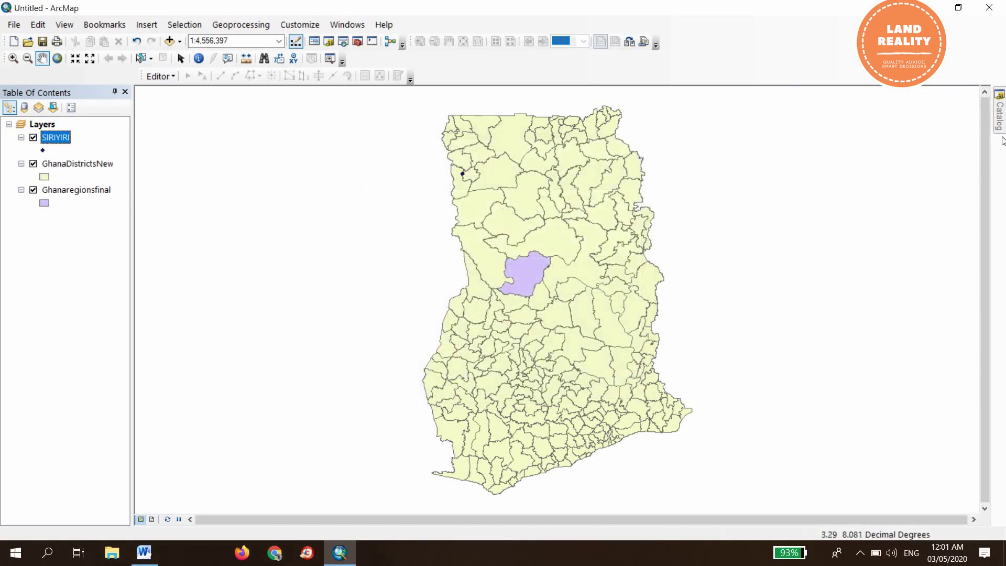
mouse_move(995, 131)
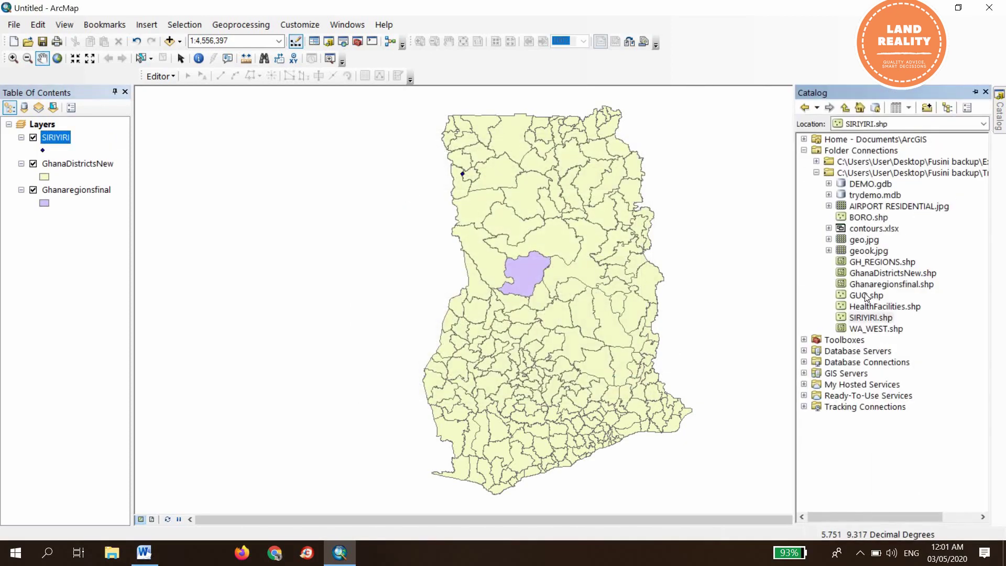
drag(867, 297, 398, 301)
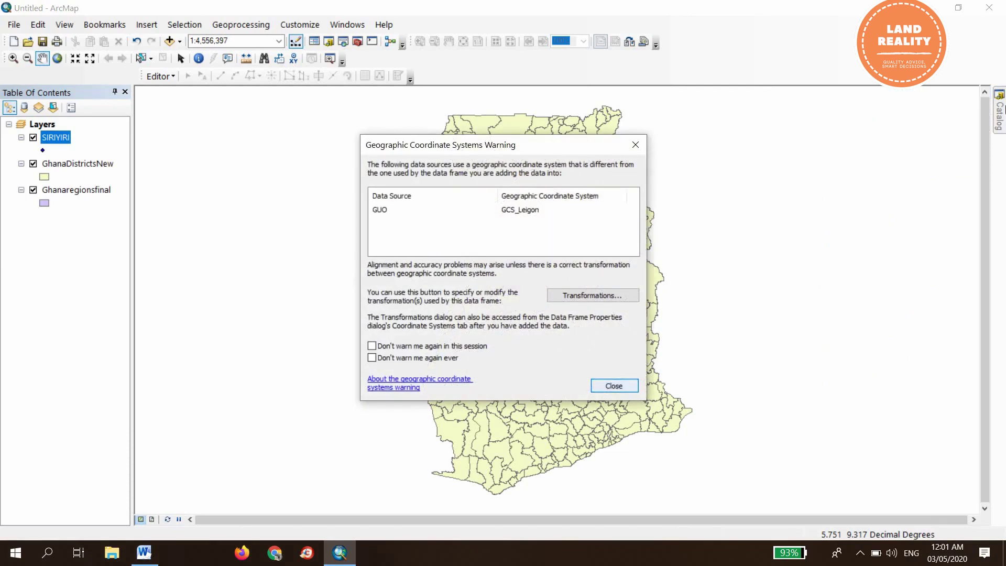
key(Return)
mouse_move(1000, 125)
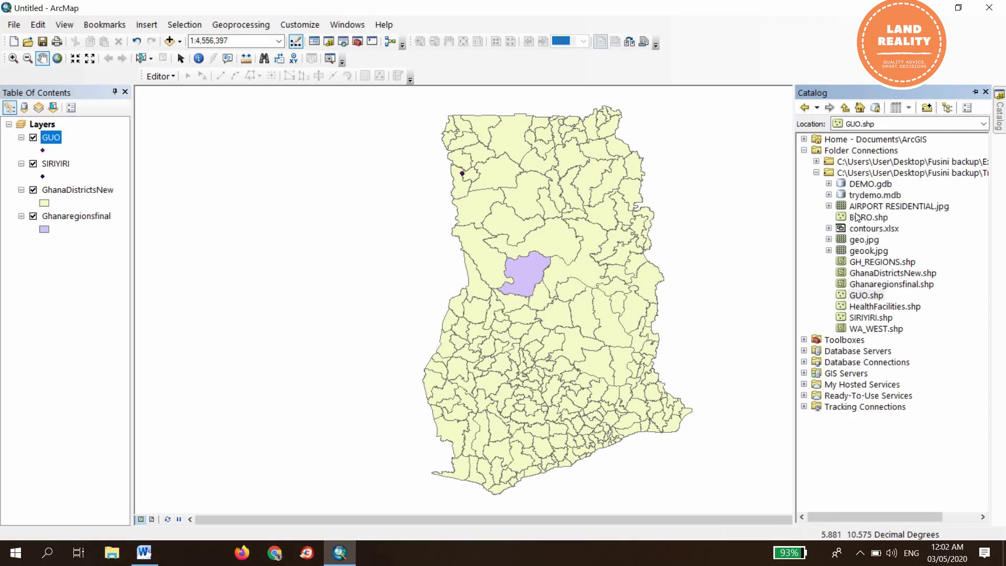
drag(857, 217, 63, 252)
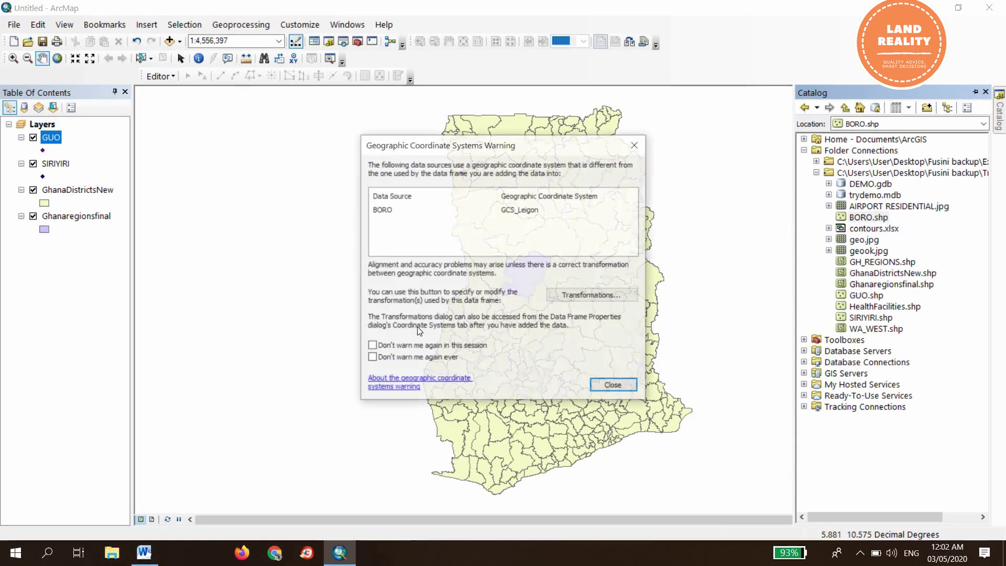
click(614, 386)
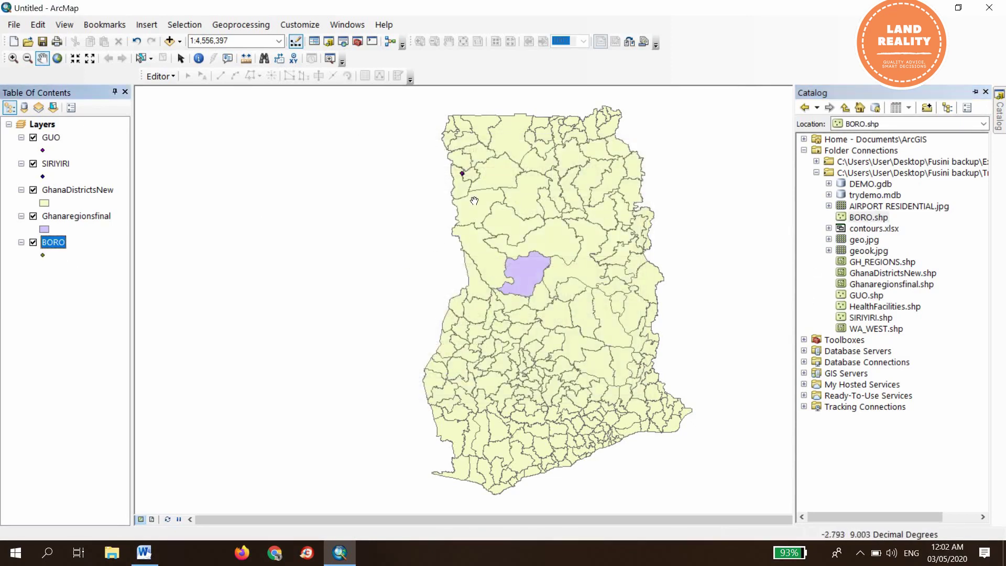
- Move the BORO layer to the top of the Table of Contents
scroll(479, 207, up, 2)
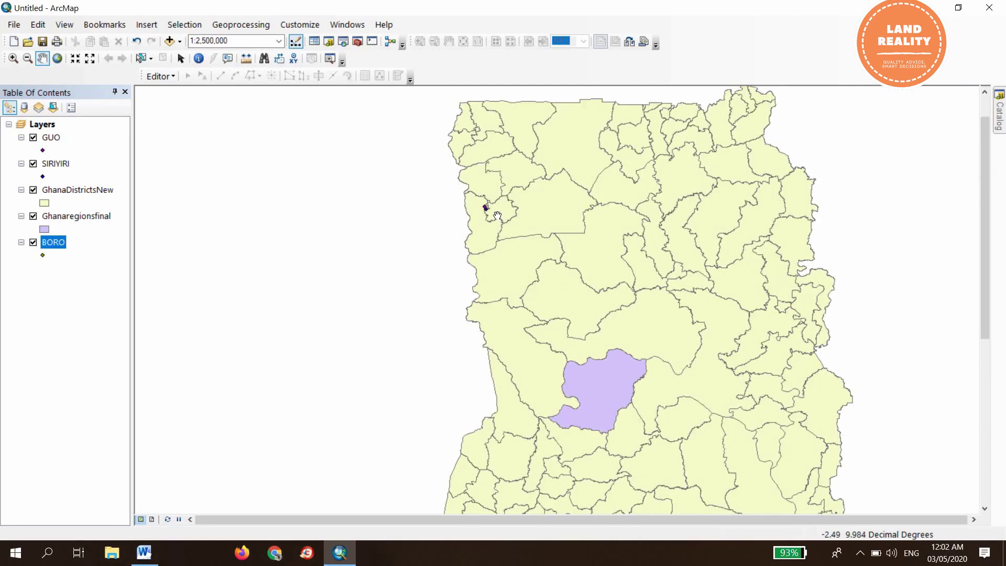
scroll(498, 216, up, 3)
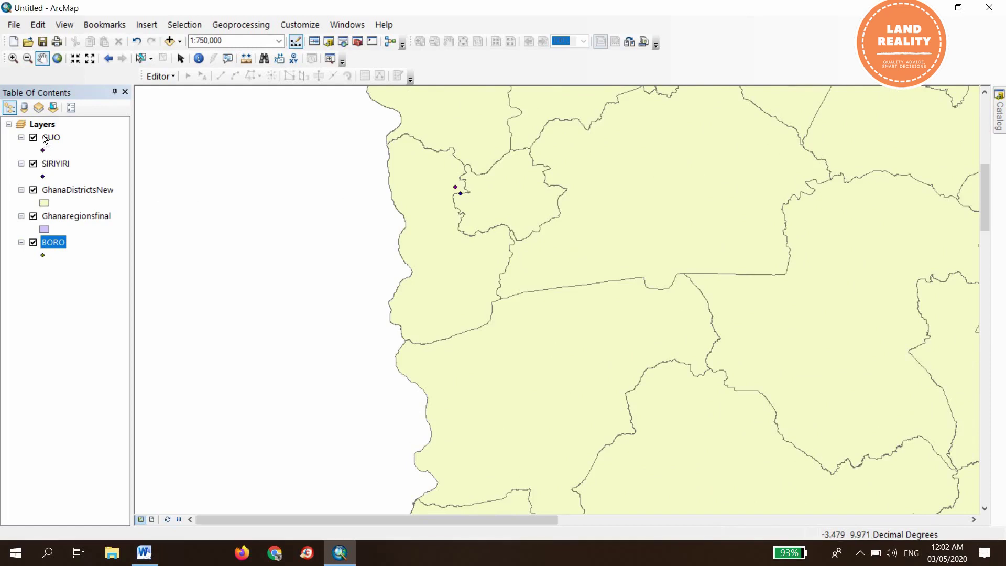
drag(53, 242, 50, 132)
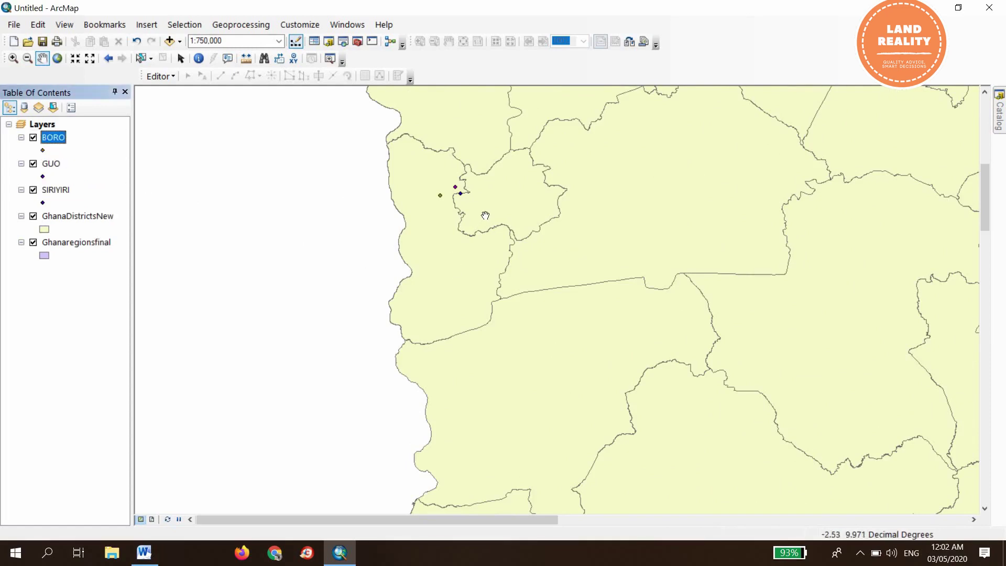
- Zoom to the Ghanaregionsfinal layer and zoom in on the point cluster
scroll(485, 216, down, 2)
scroll(455, 165, down, 2)
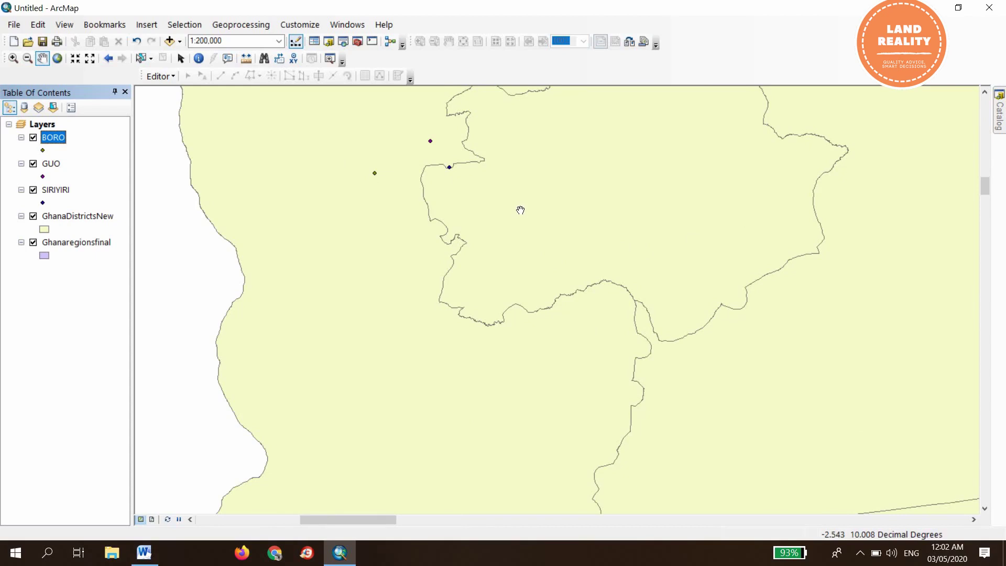
scroll(520, 210, down, 3)
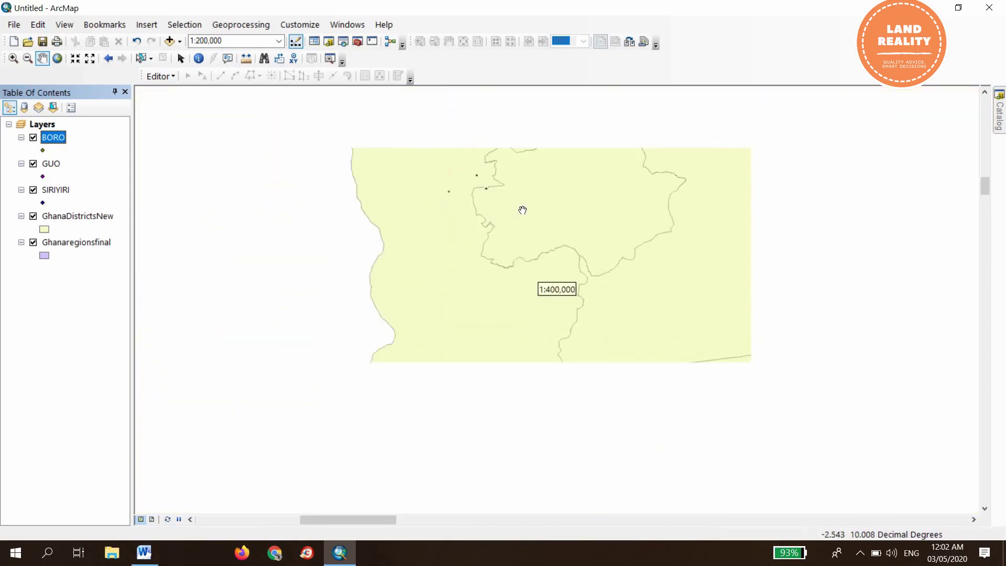
scroll(522, 211, down, 3)
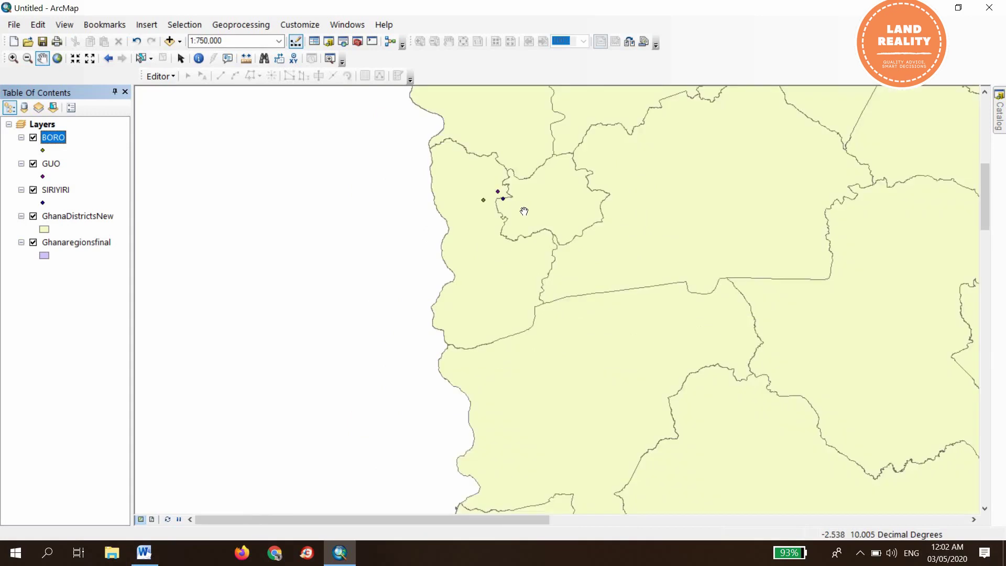
scroll(524, 211, down, 1)
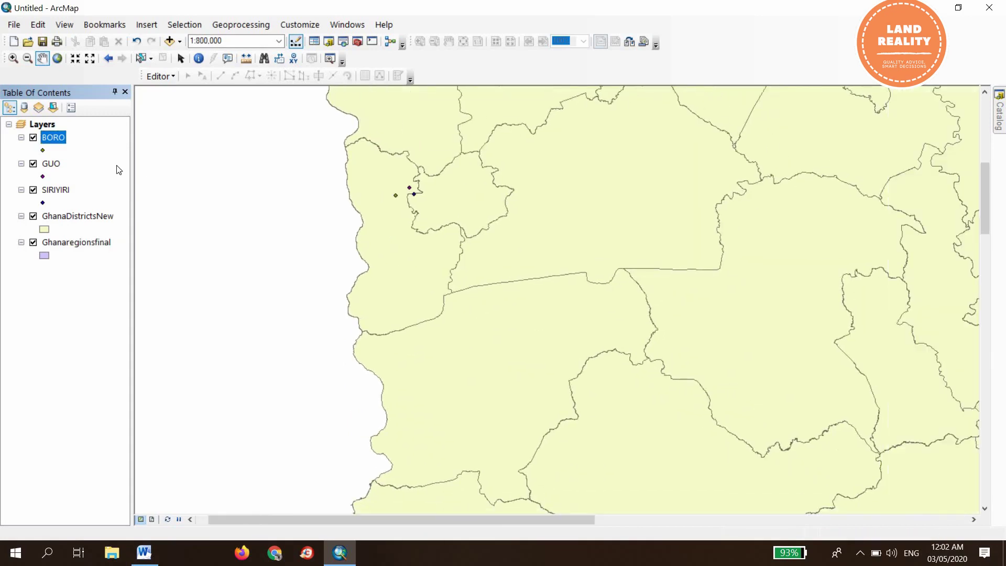
right_click(77, 243)
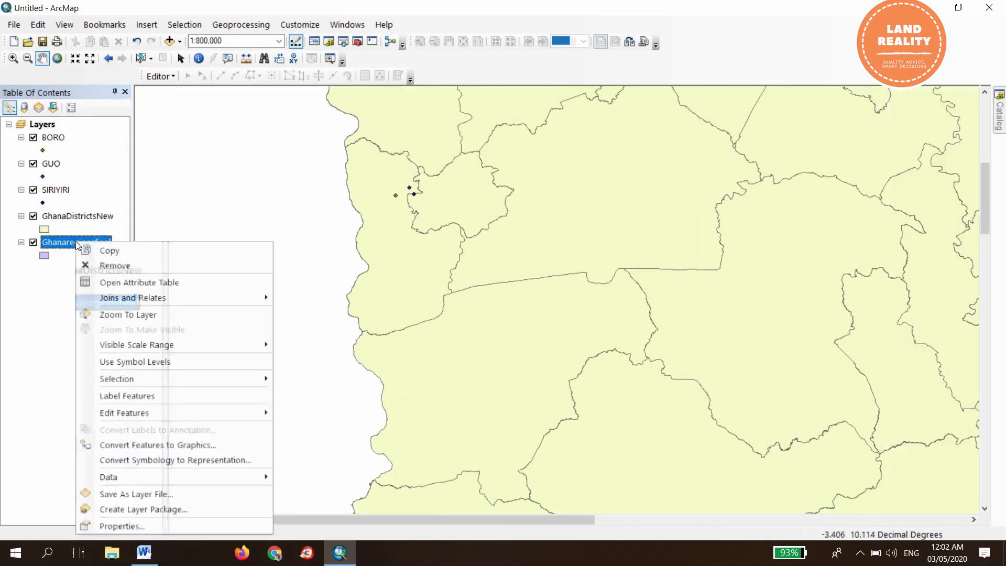
click(135, 315)
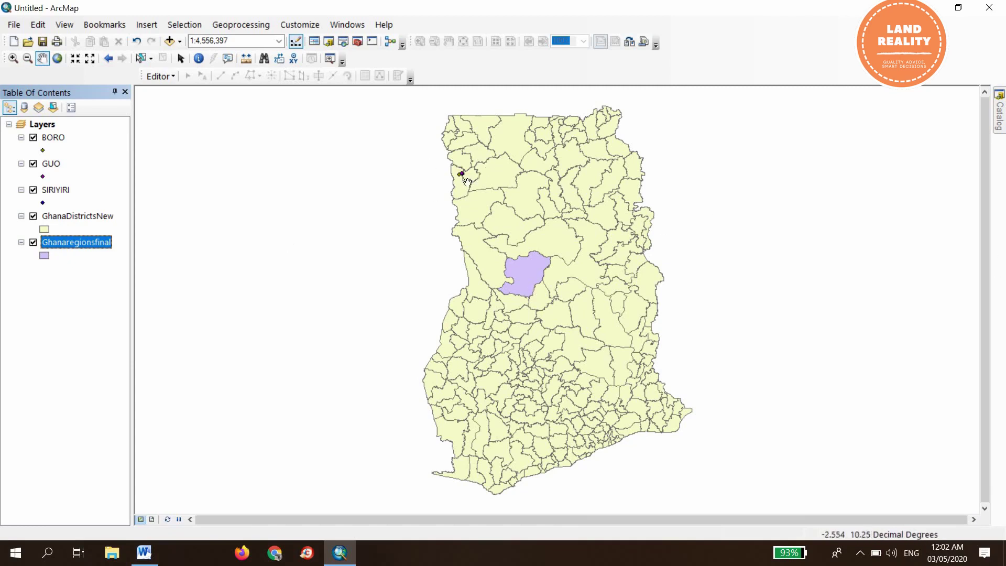
scroll(466, 182, up, 3)
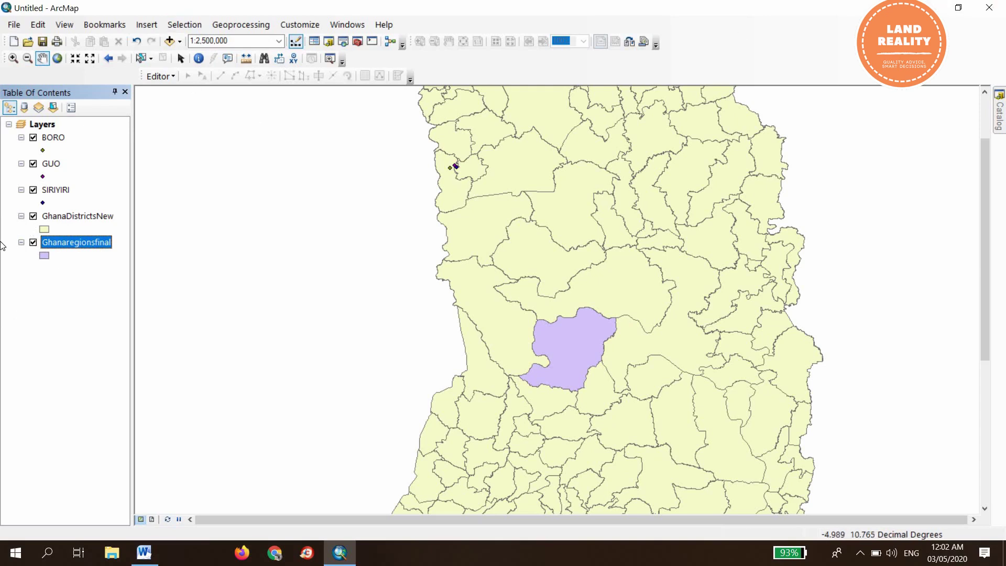
- Select the WA WEST row in the GhanaDistrictsNew attribute table and zoom to that district
click(85, 217)
right_click(85, 217)
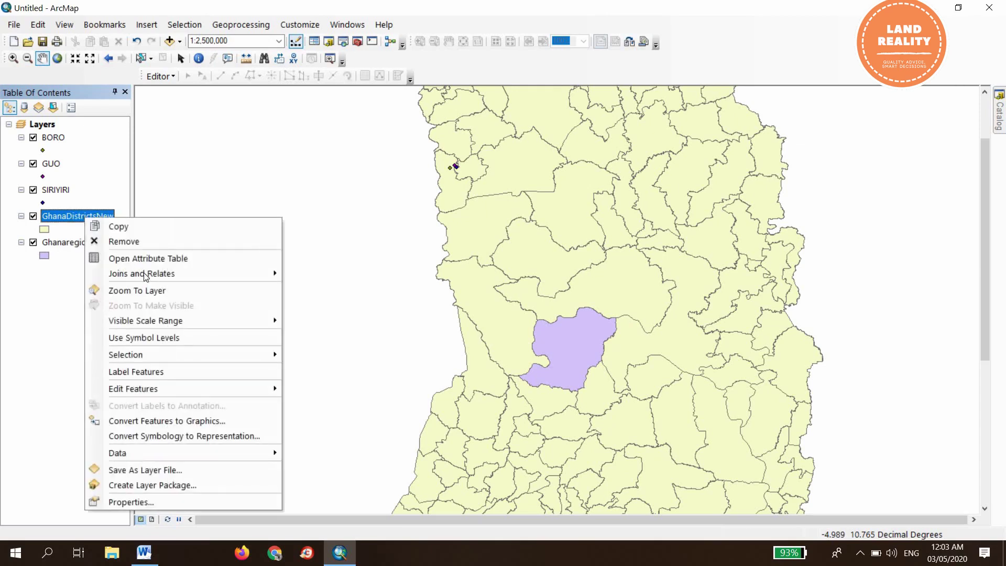
click(173, 258)
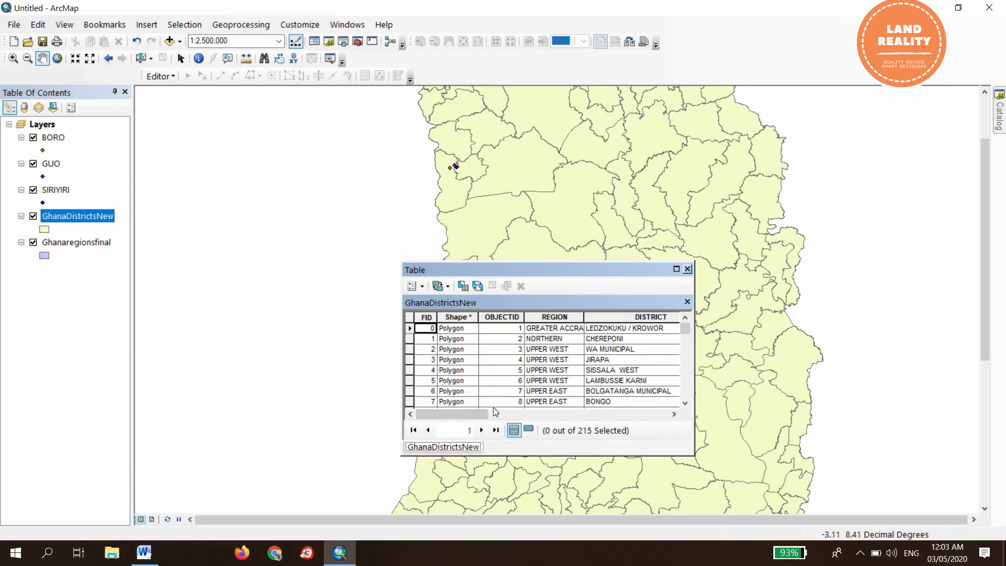
drag(453, 411, 477, 413)
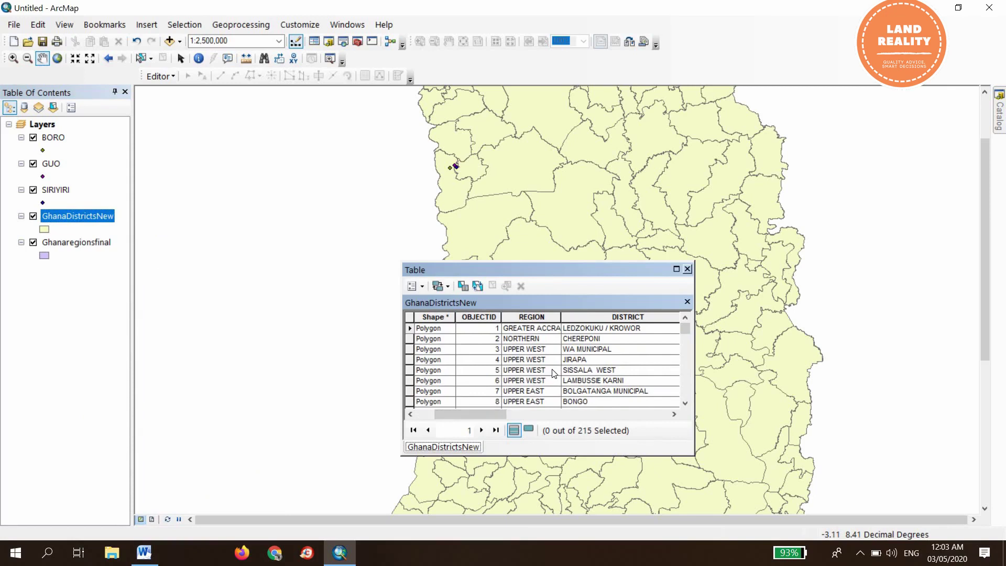
scroll(553, 373, down, 2)
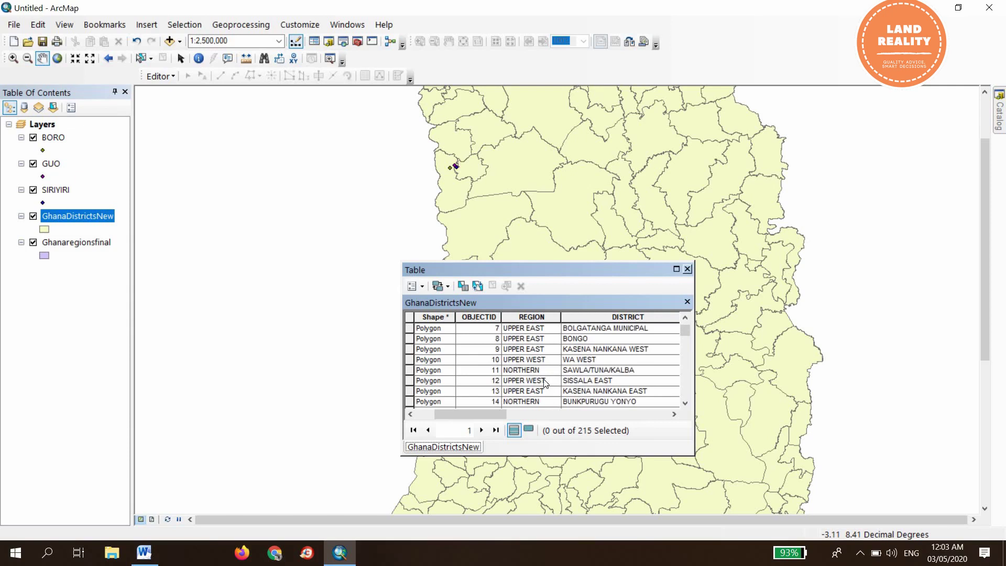
click(411, 360)
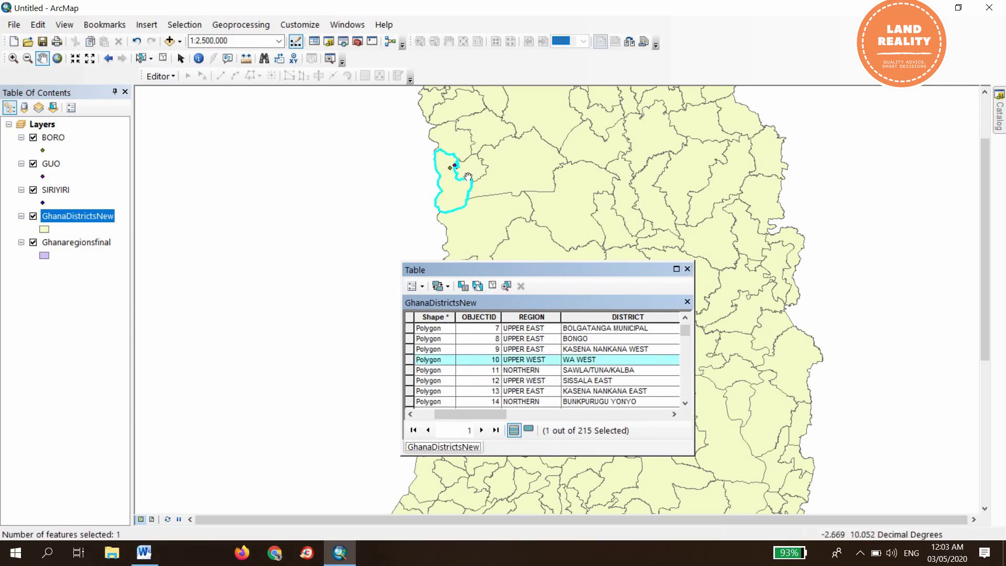
scroll(468, 177, down, 2)
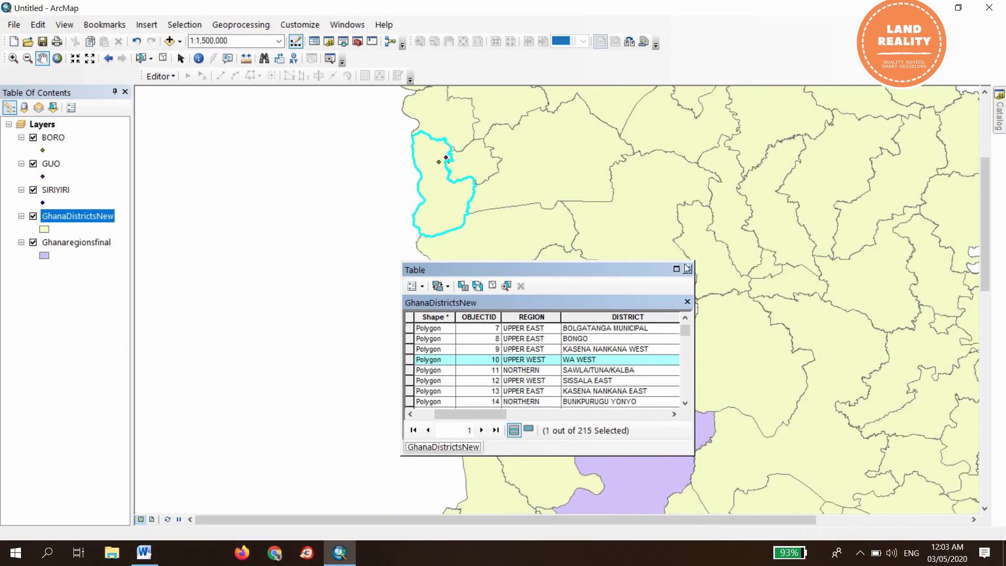
click(687, 270)
scroll(445, 158, down, 3)
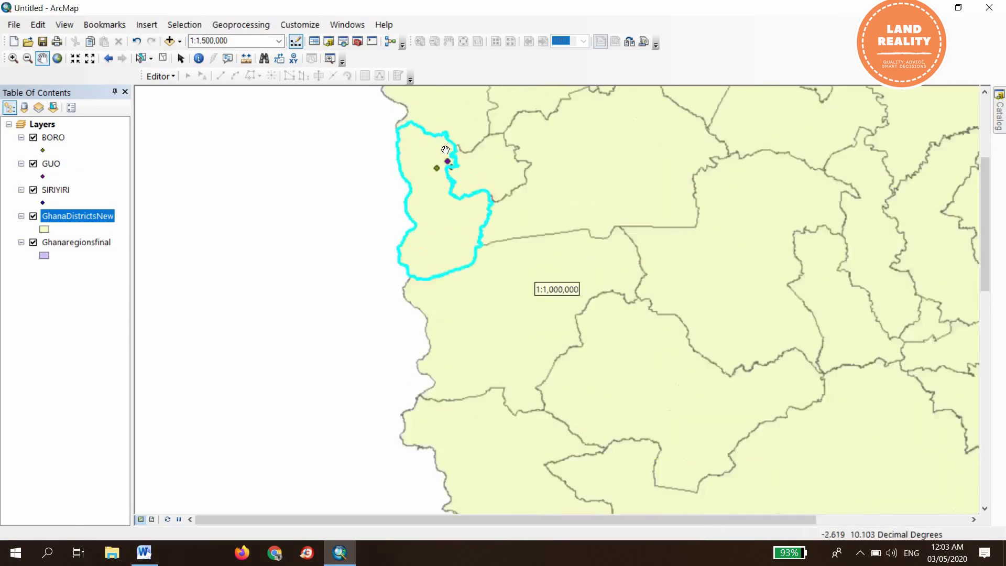
scroll(494, 281, down, 2)
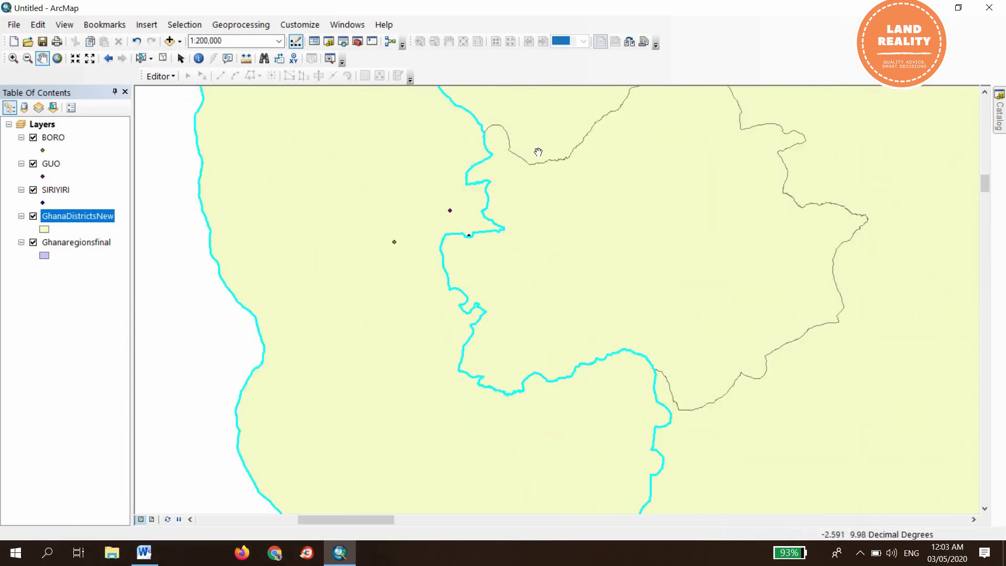
scroll(554, 221, down, 3)
scroll(554, 221, up, 1)
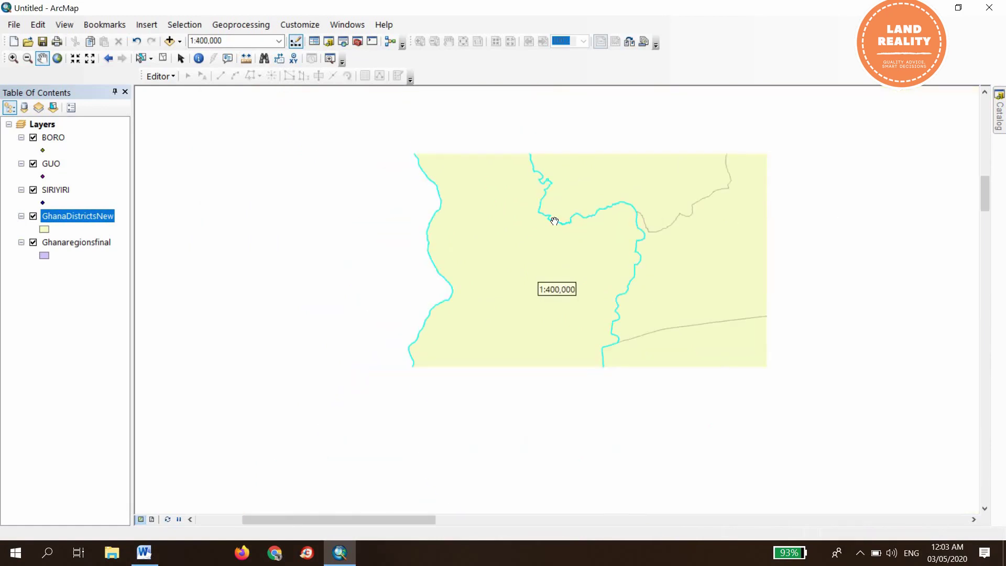
scroll(555, 221, up, 1)
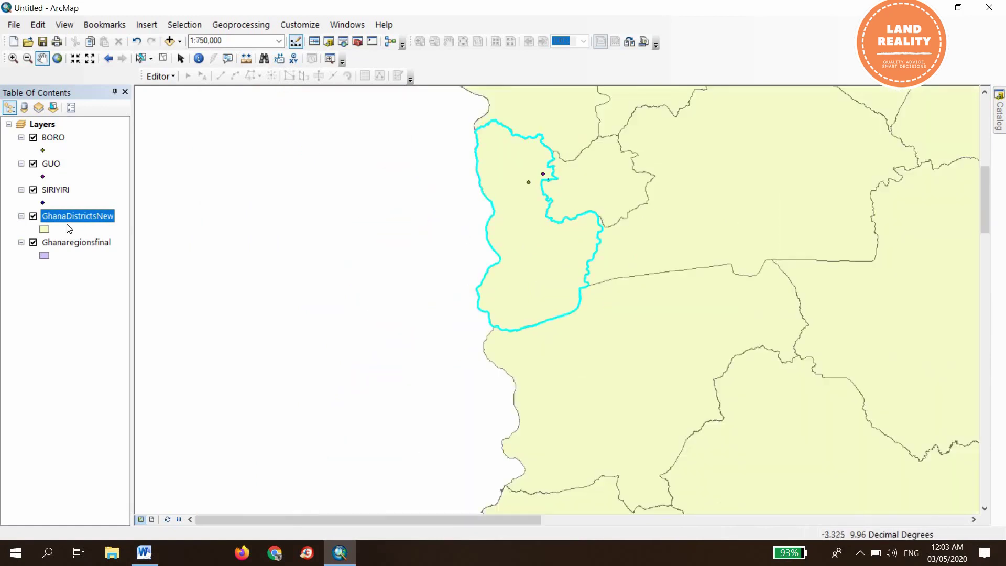
- Create a new layer from the selected WA WEST feature of GhanaDistrictsNew
right_click(75, 221)
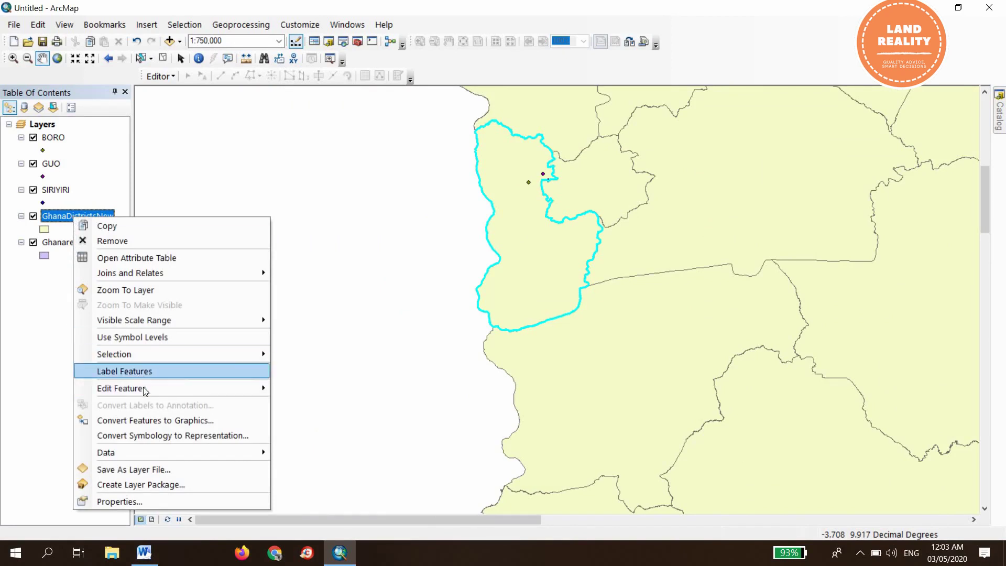
mouse_move(130, 354)
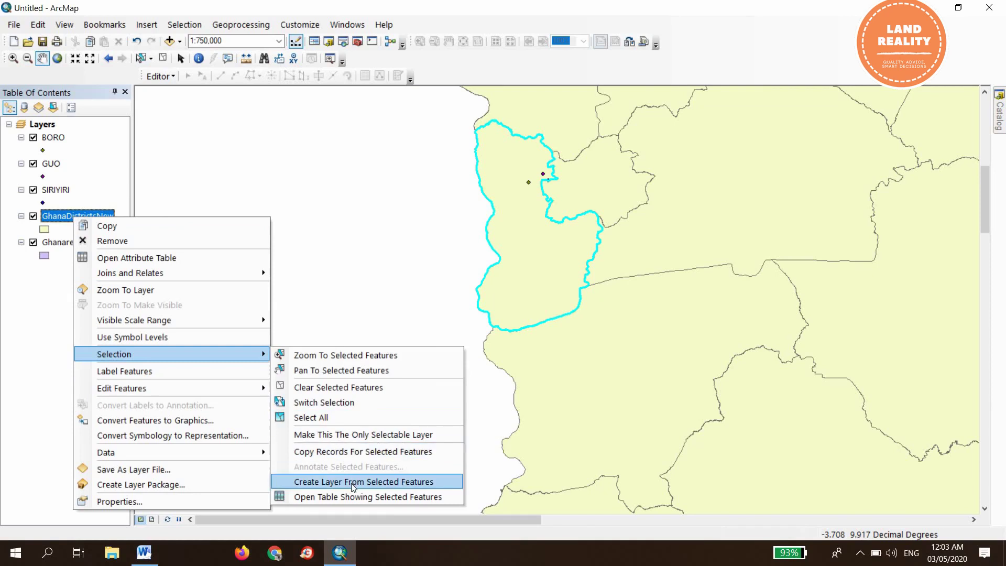
click(405, 483)
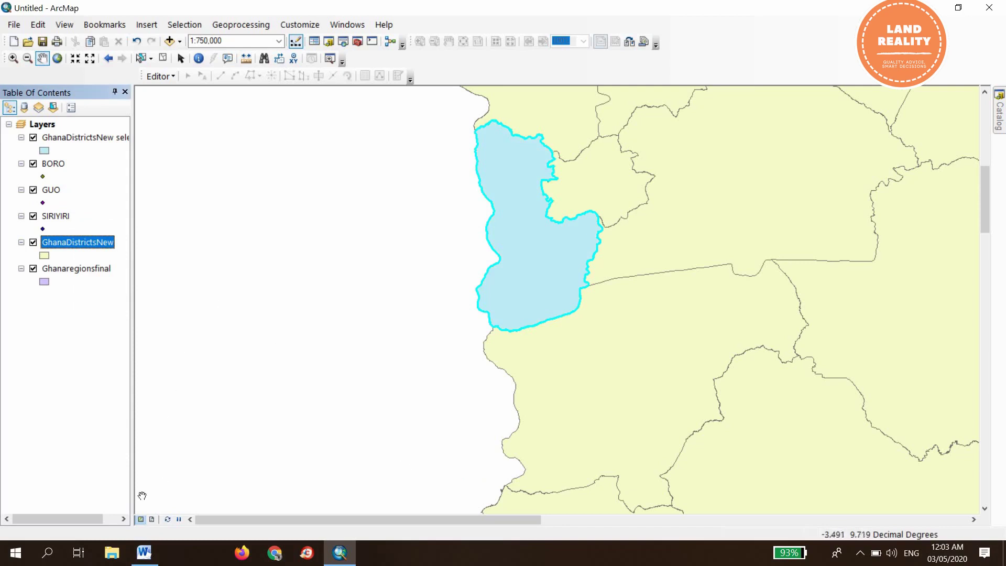
- Rename the new selection layer to 'Wa West District Assembly'
click(124, 519)
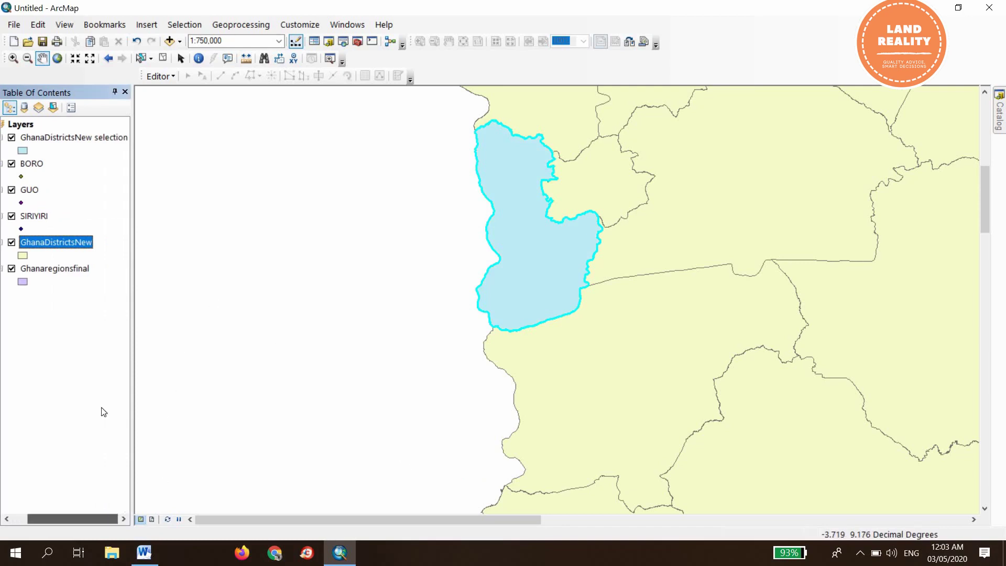
click(82, 139)
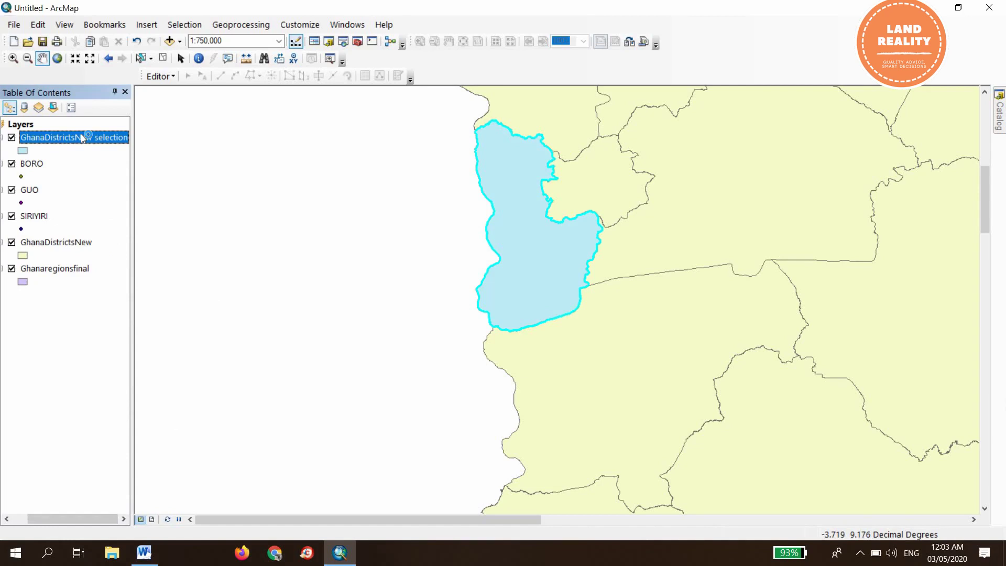
click(82, 138)
key(End)
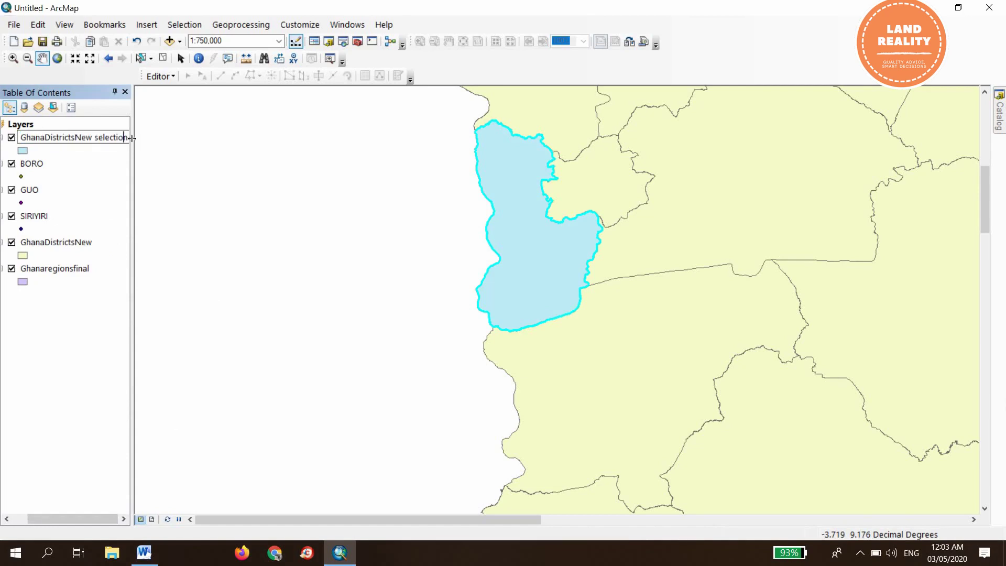
key(shift+Home)
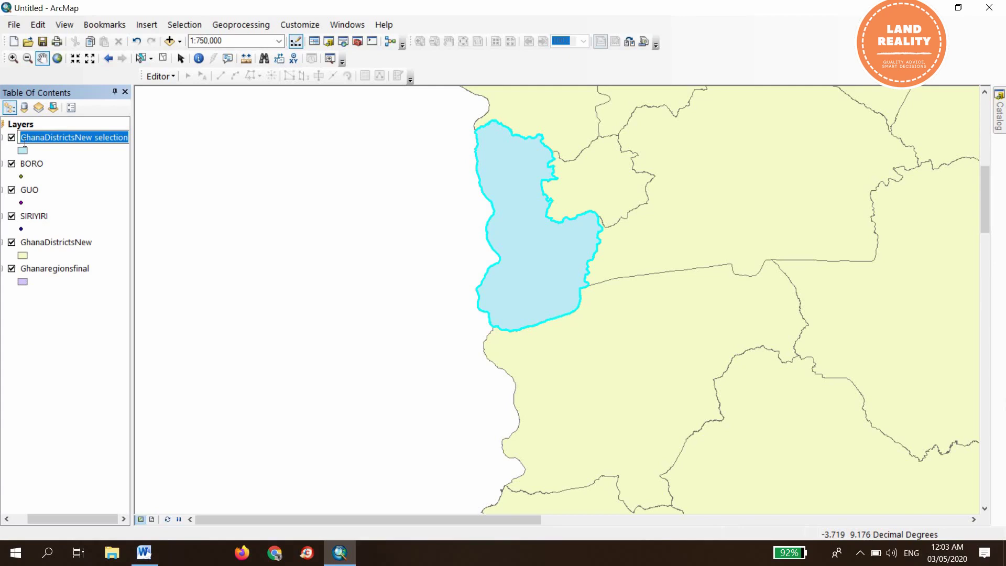
key(BackSpace)
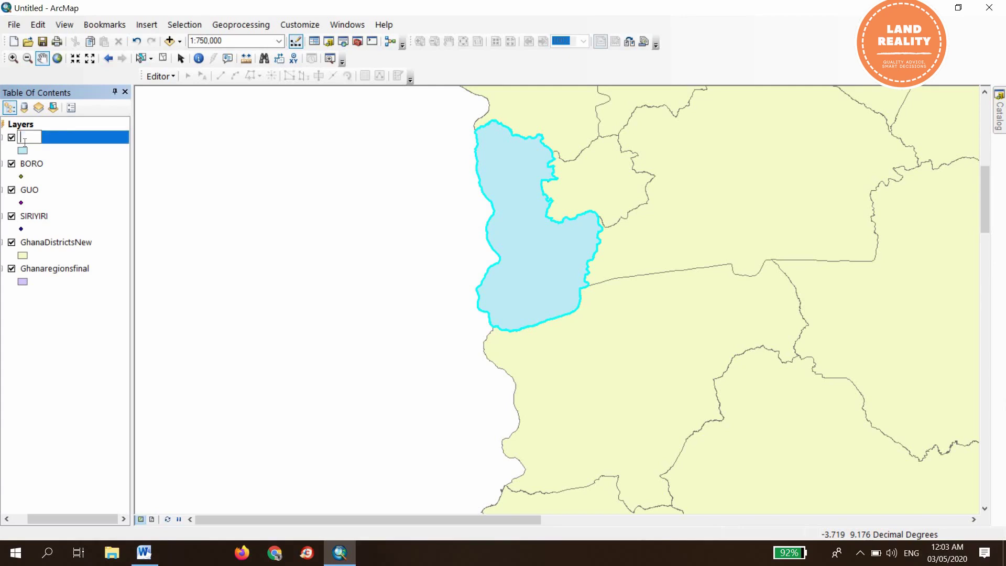
text(Wa West Dist)
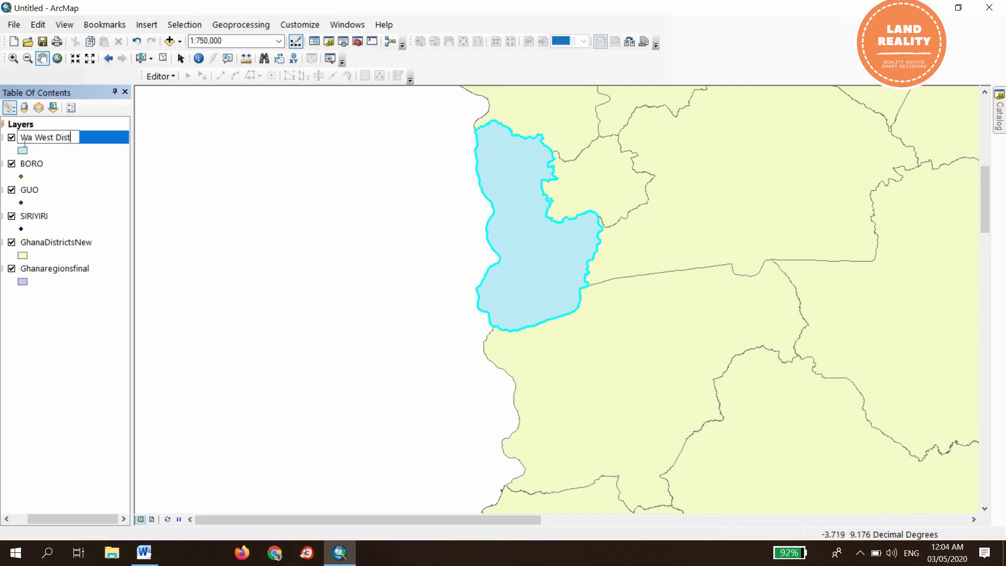
text(rict Assembly)
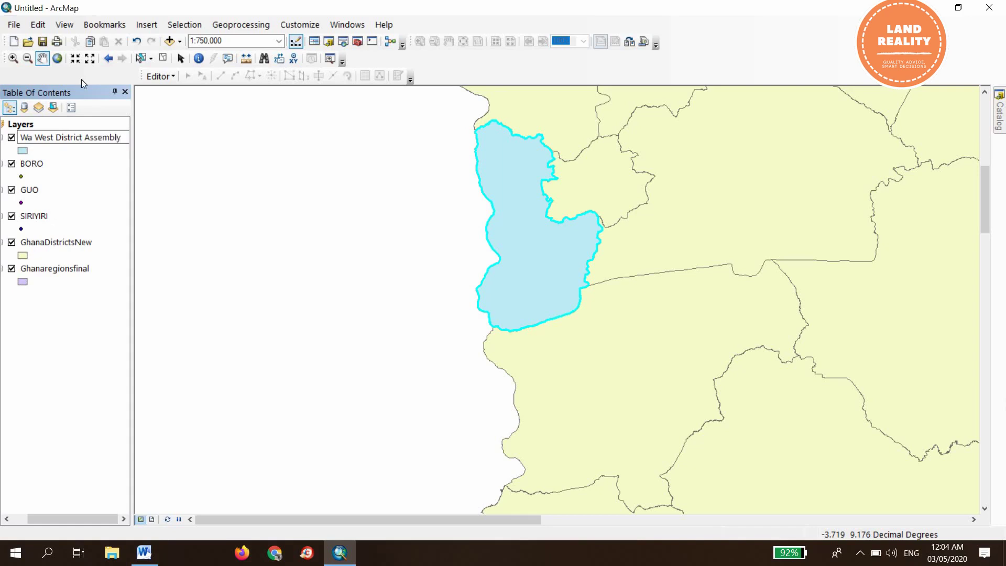
key(Return)
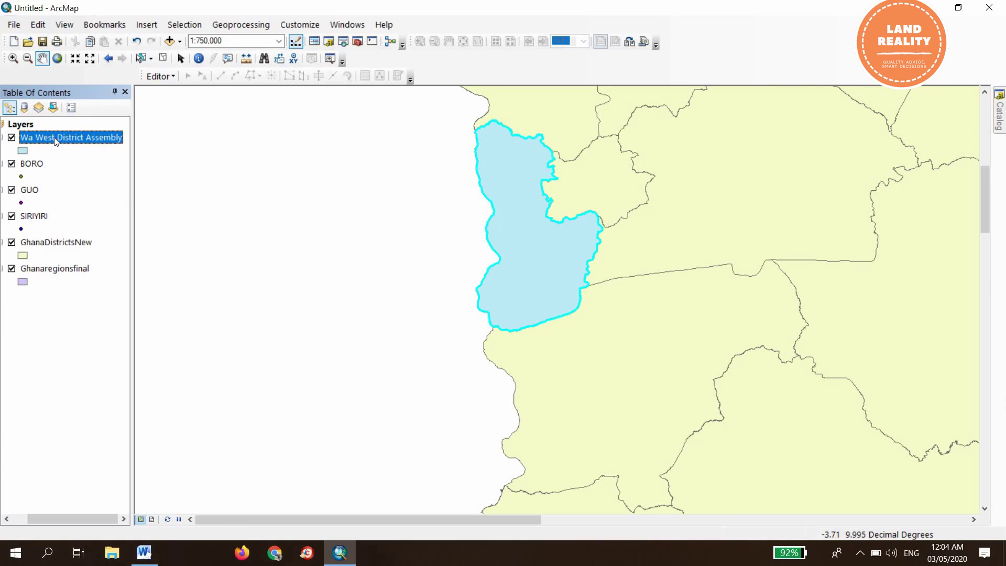
- Give Wa West District Assembly the pink Rose fill, leaving the regions symbol unchanged
click(23, 151)
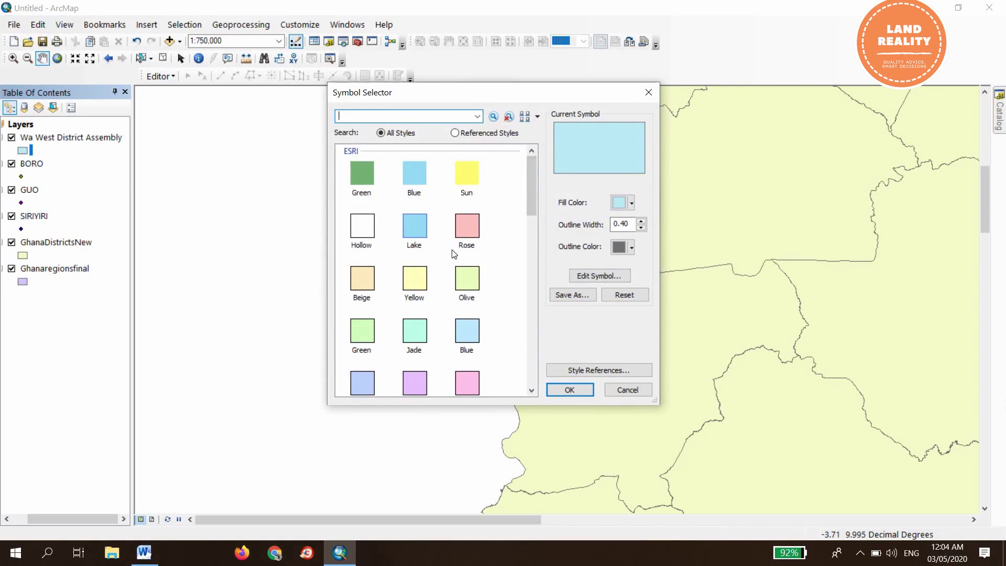
click(470, 233)
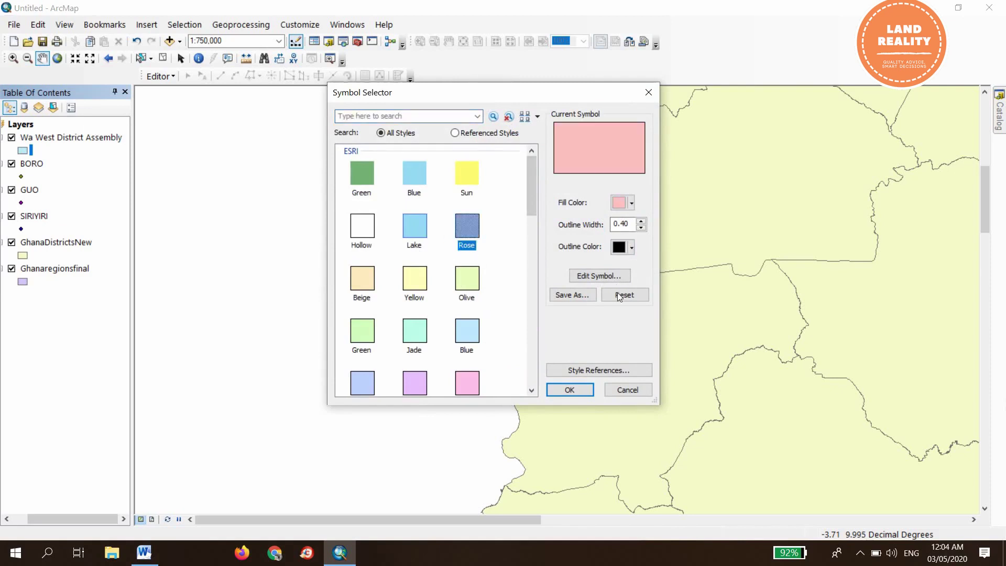
click(575, 390)
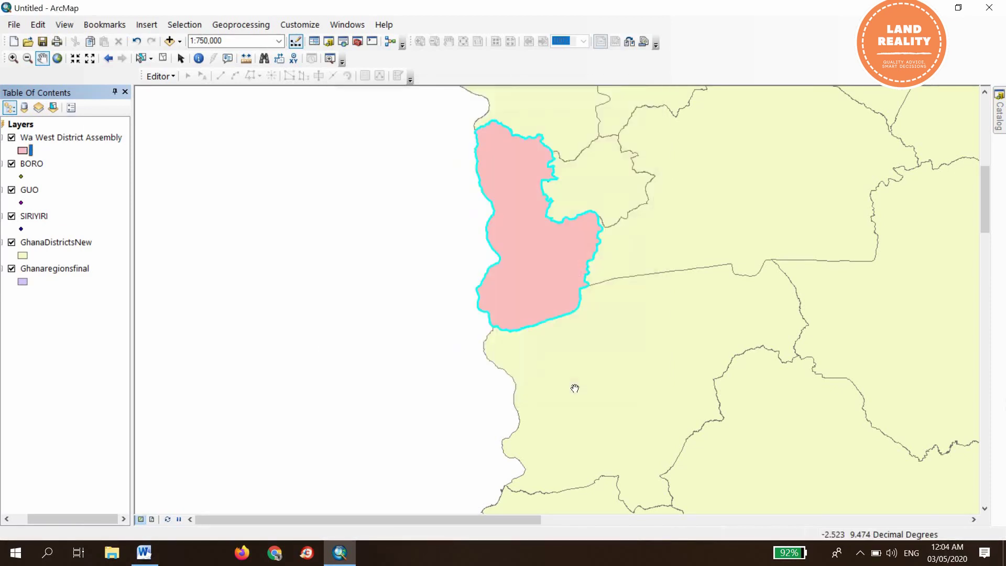
click(23, 283)
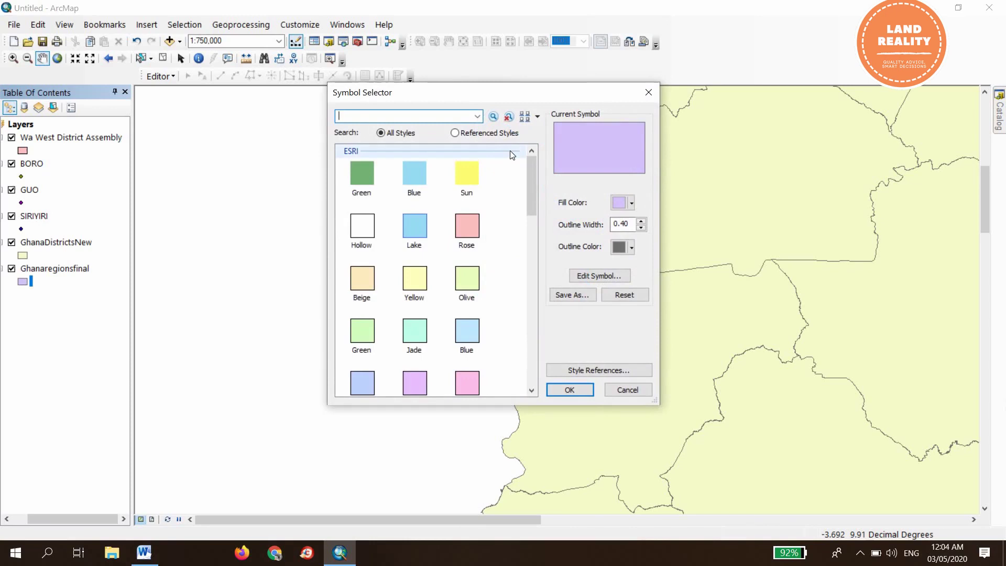
click(649, 94)
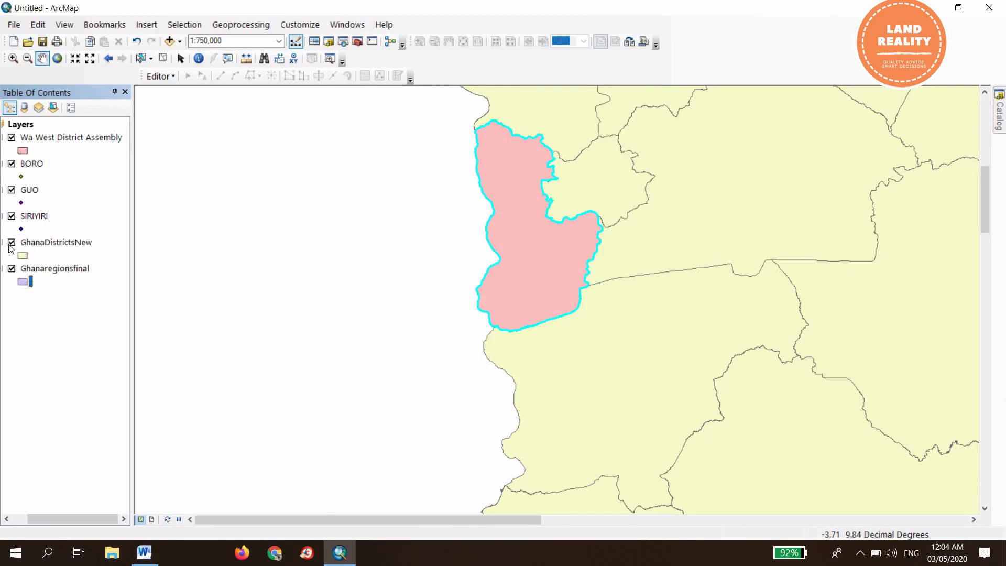
- Remove the GhanaDistrictsNew layer and frame northern Ghana around Wa West
right_click(54, 247)
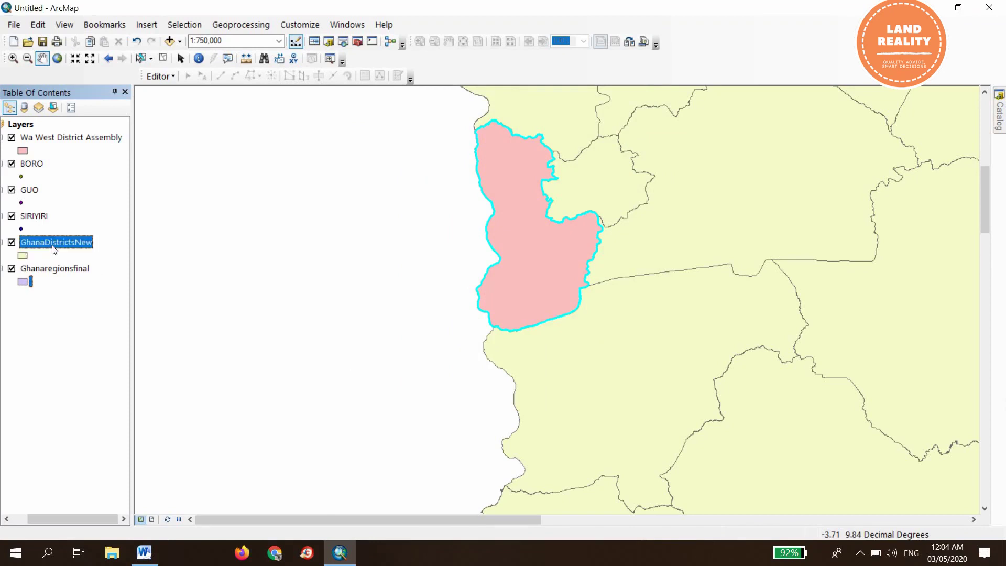
click(103, 268)
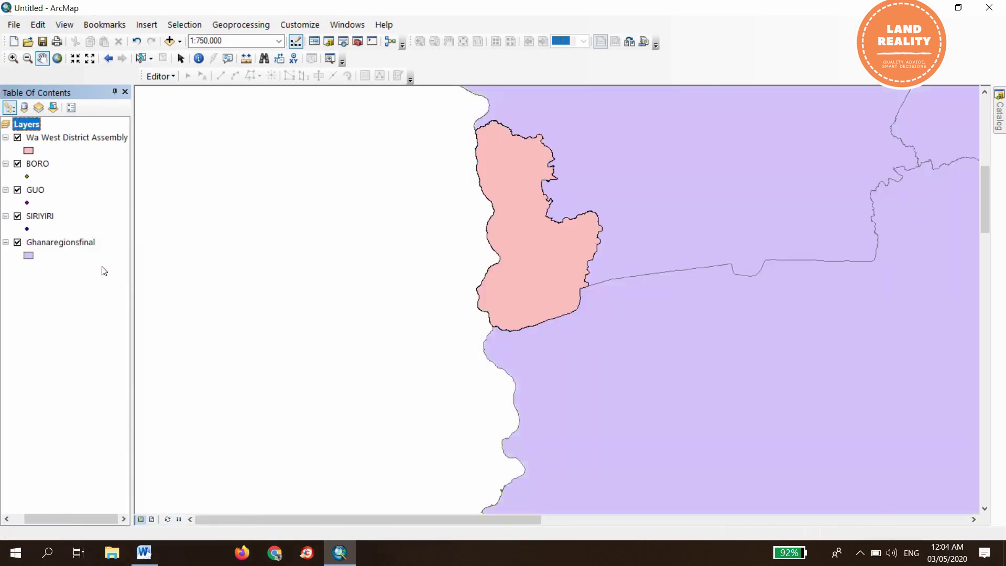
drag(557, 242, 548, 236)
scroll(548, 235, down, 3)
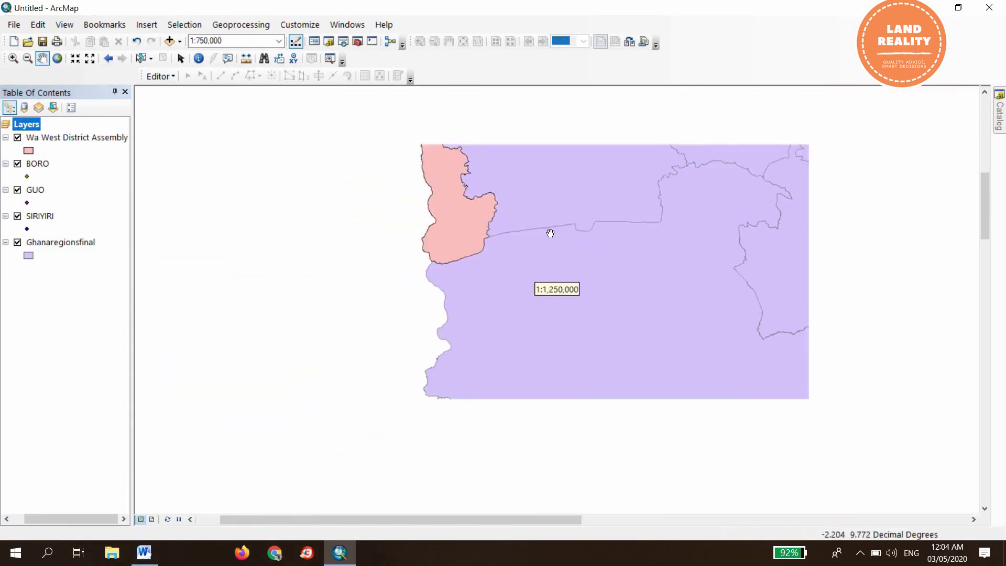
scroll(550, 233, down, 3)
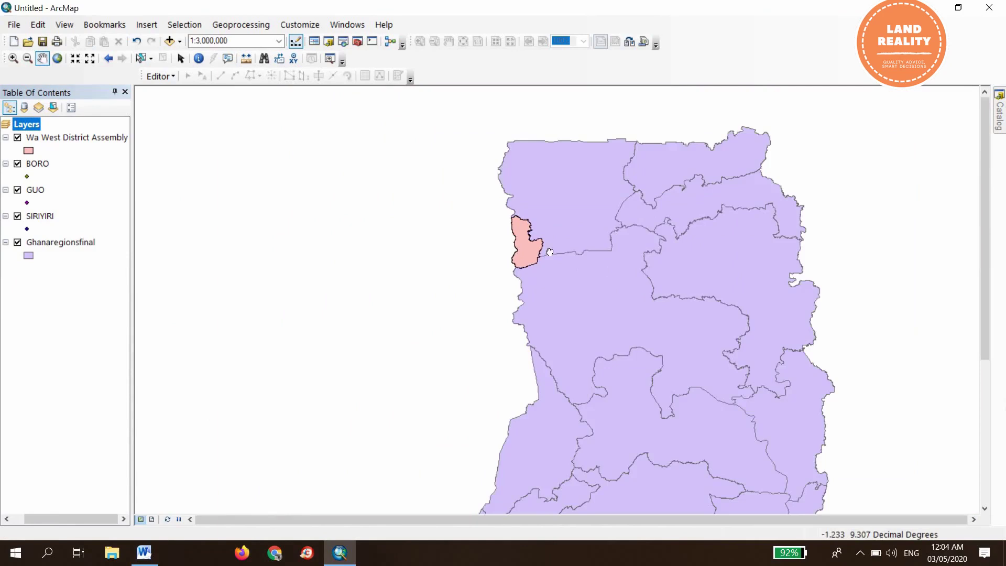
drag(550, 252, 420, 191)
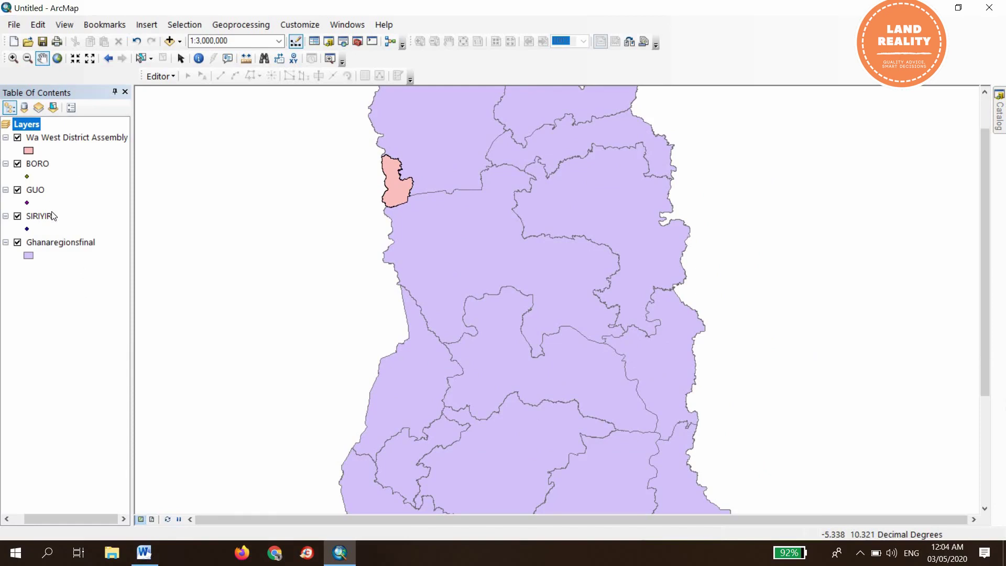
- Give the Ghanaregionsfinal layer a Hollow fill with a cyan outline colour
click(61, 242)
right_click(62, 244)
click(30, 255)
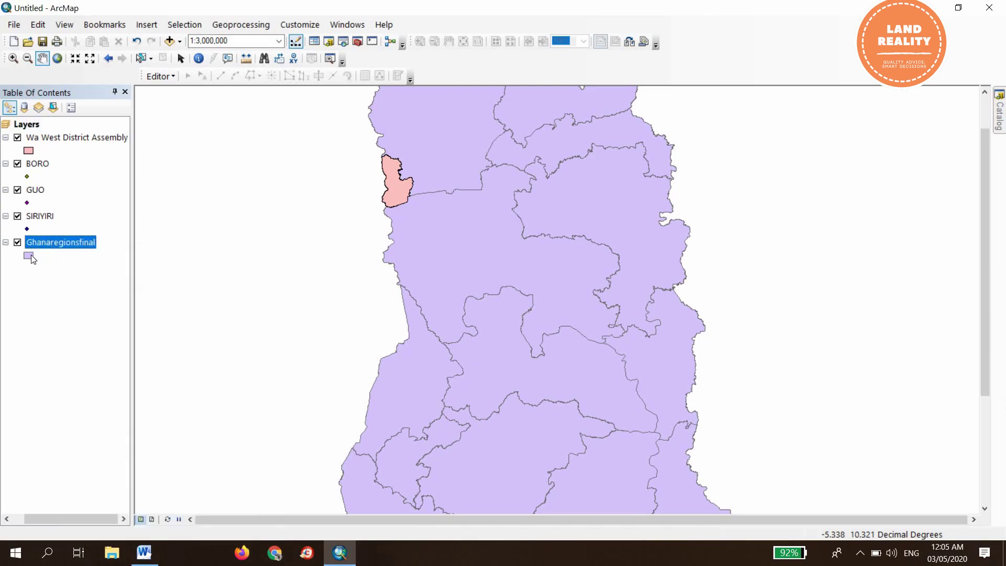
click(29, 256)
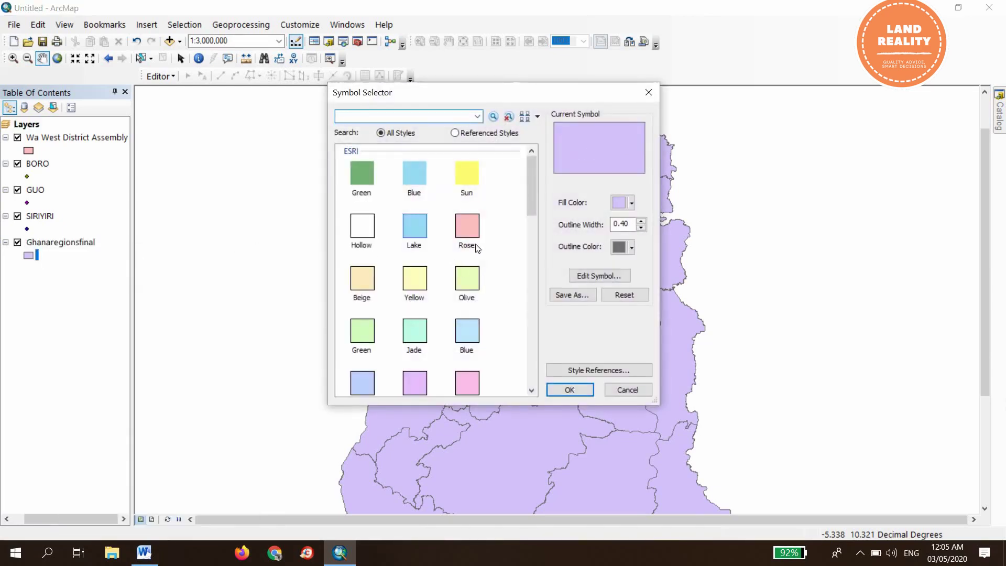
click(631, 204)
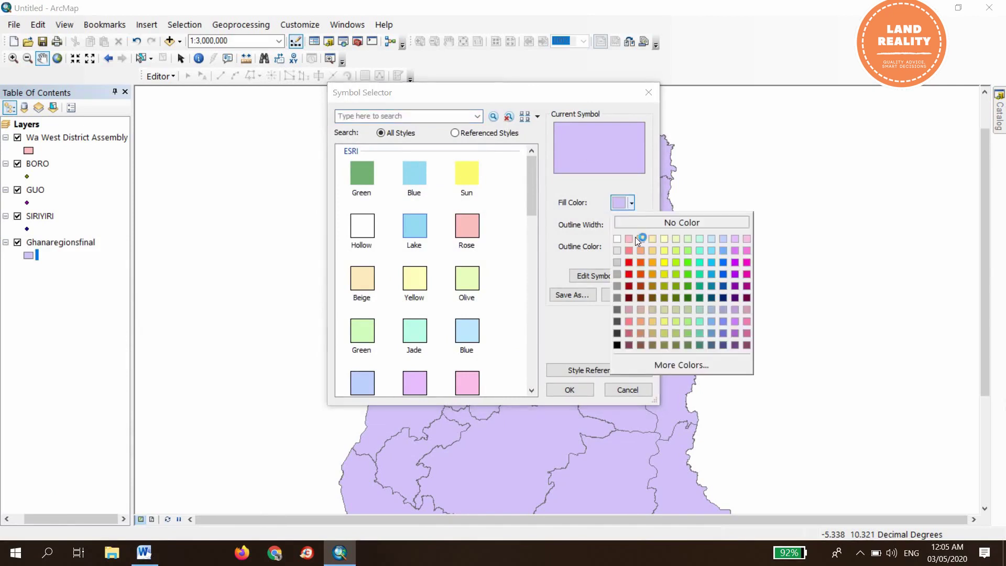
click(355, 220)
click(355, 221)
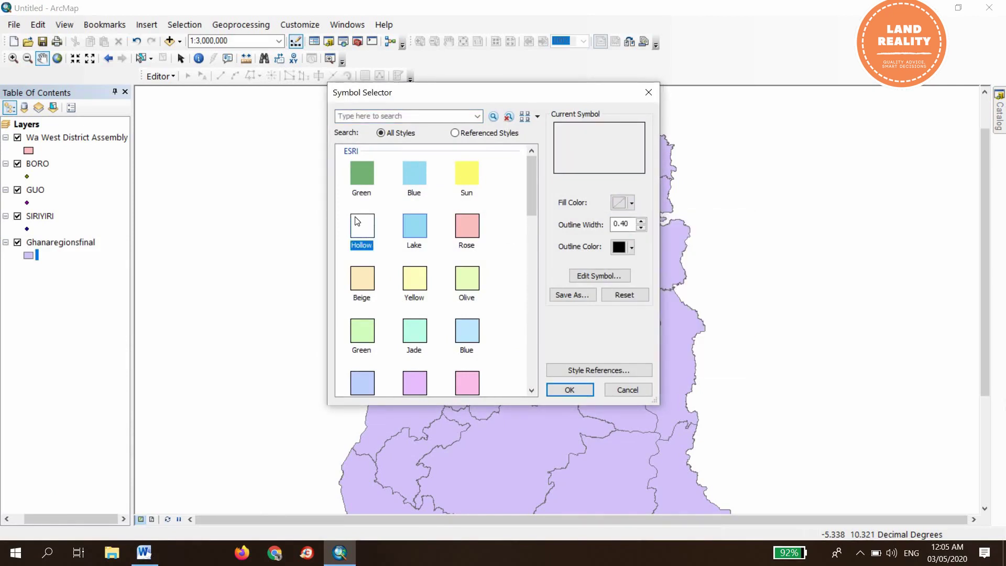
click(631, 247)
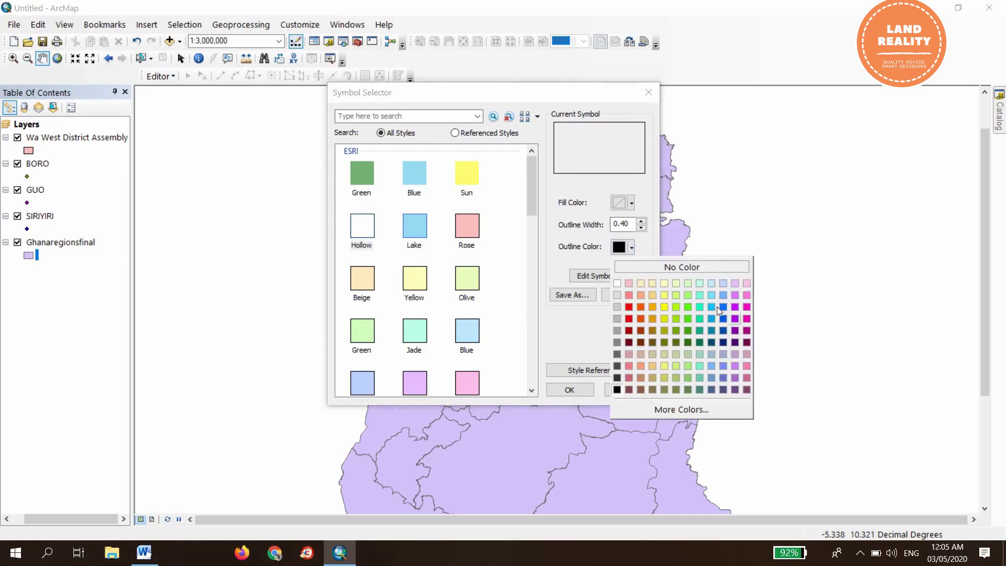
click(712, 306)
click(571, 390)
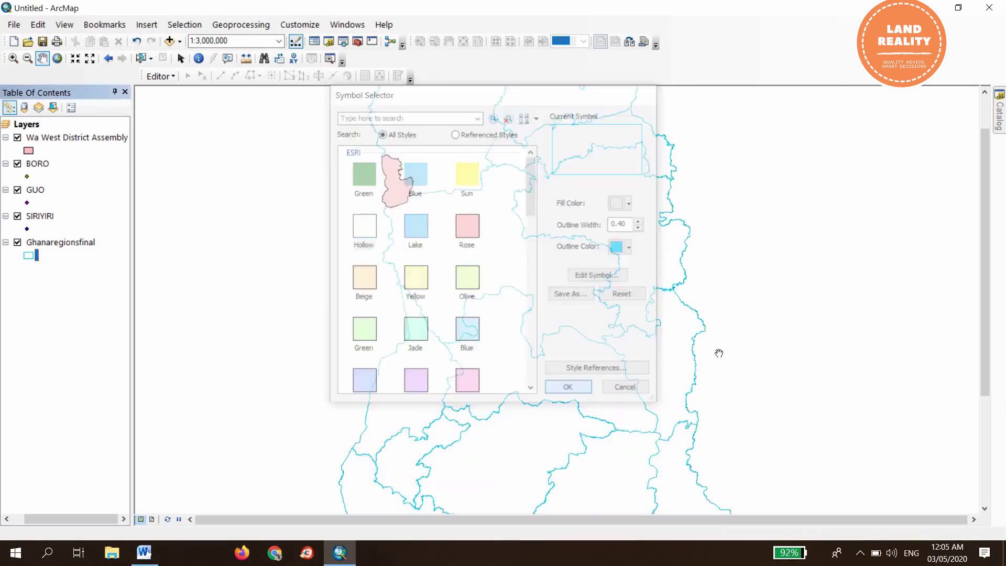
- Zoom to the Ghanaregionsfinal layer so the whole country fits the map view
scroll(610, 330, up, 1)
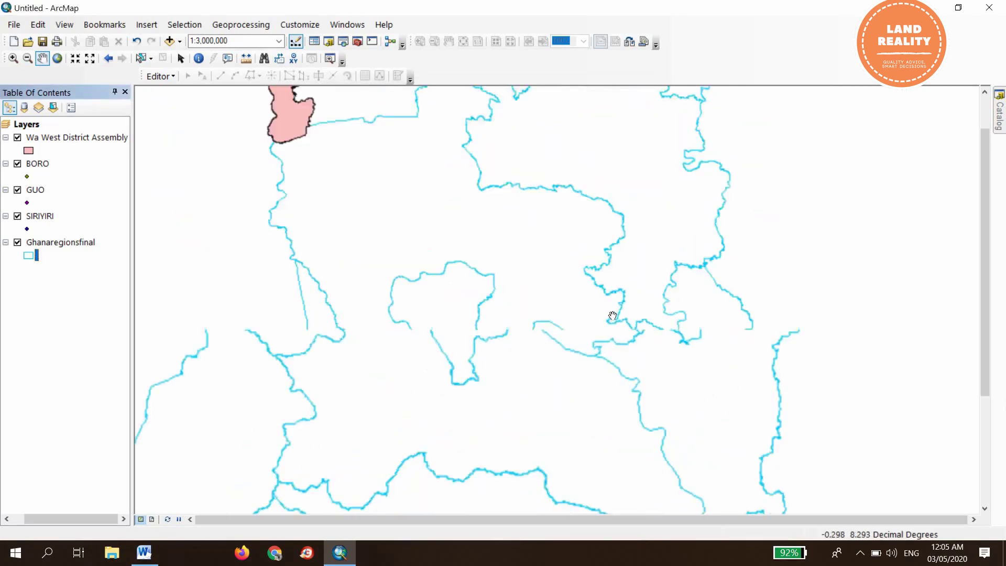
scroll(610, 330, down, 3)
click(54, 246)
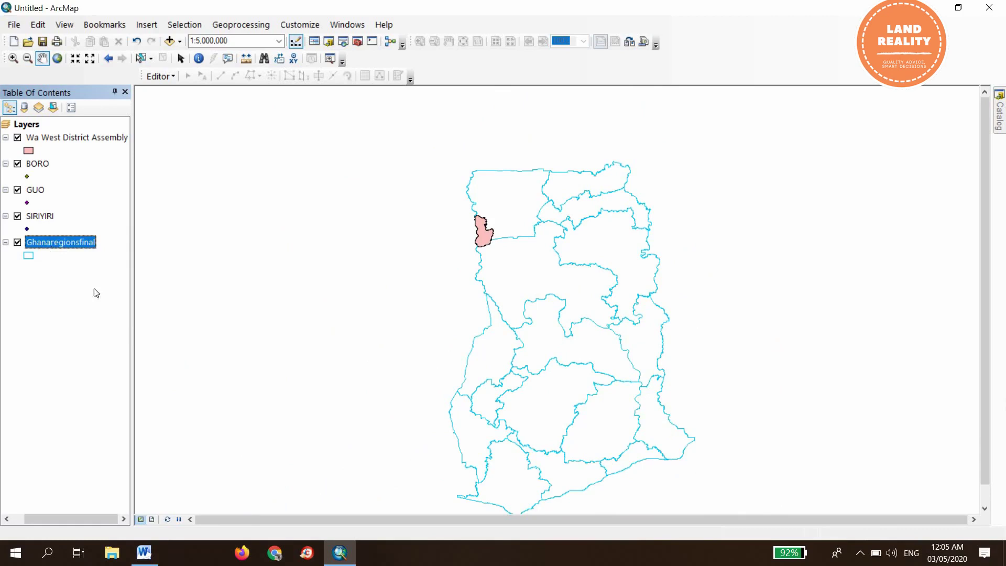
right_click(50, 243)
click(120, 318)
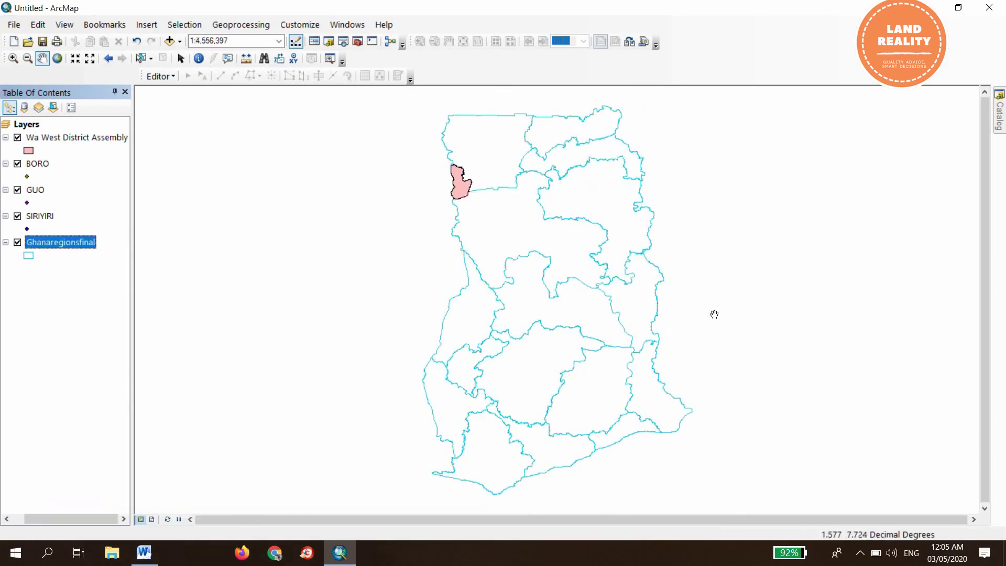
- Make the BORO points a red rounded square marker of size 18
double_click(27, 177)
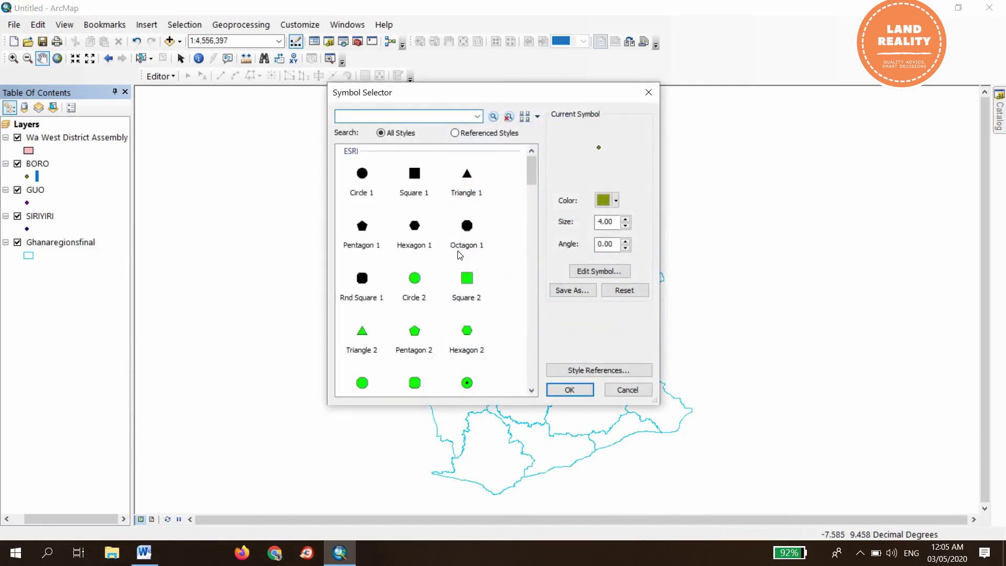
click(365, 285)
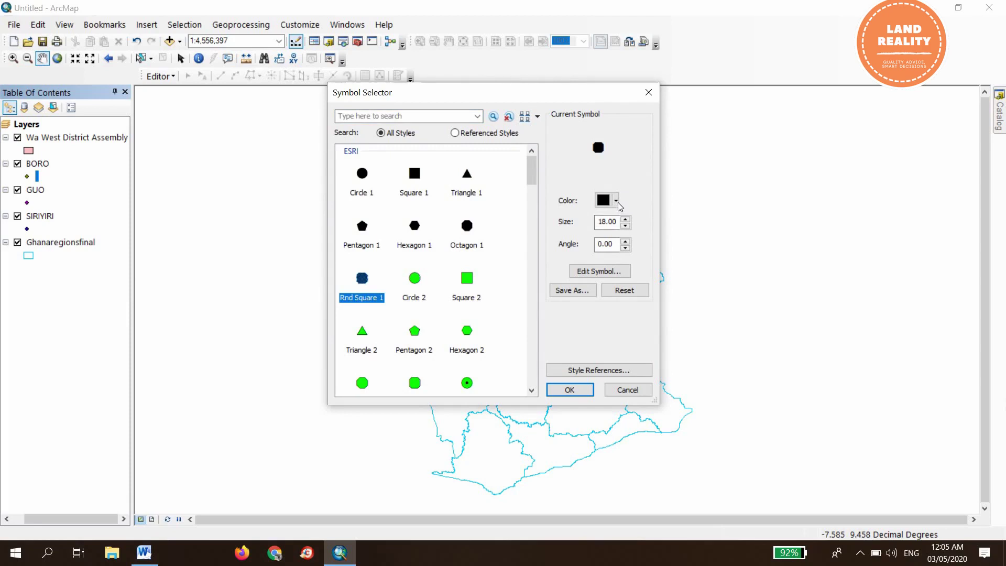
click(618, 203)
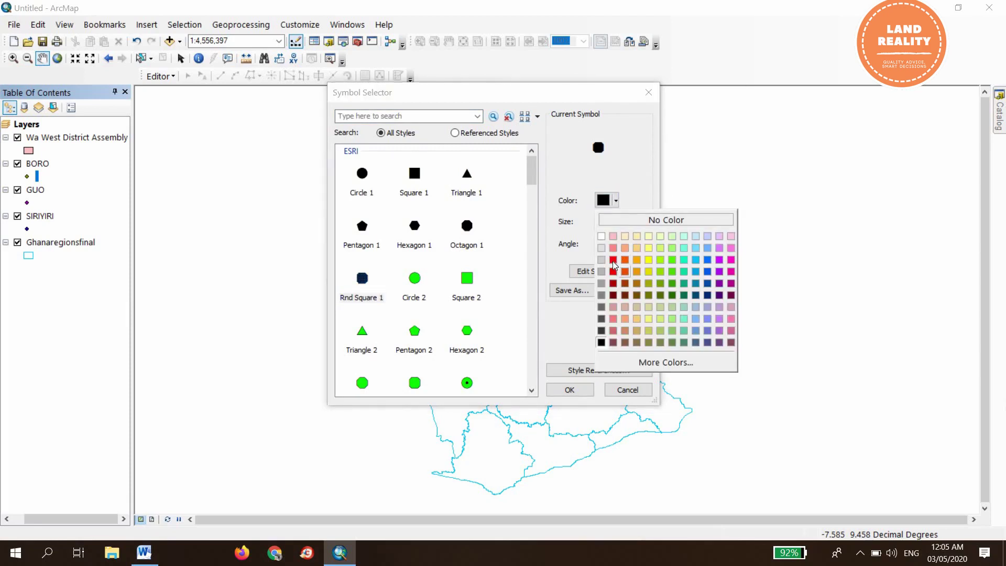
click(613, 261)
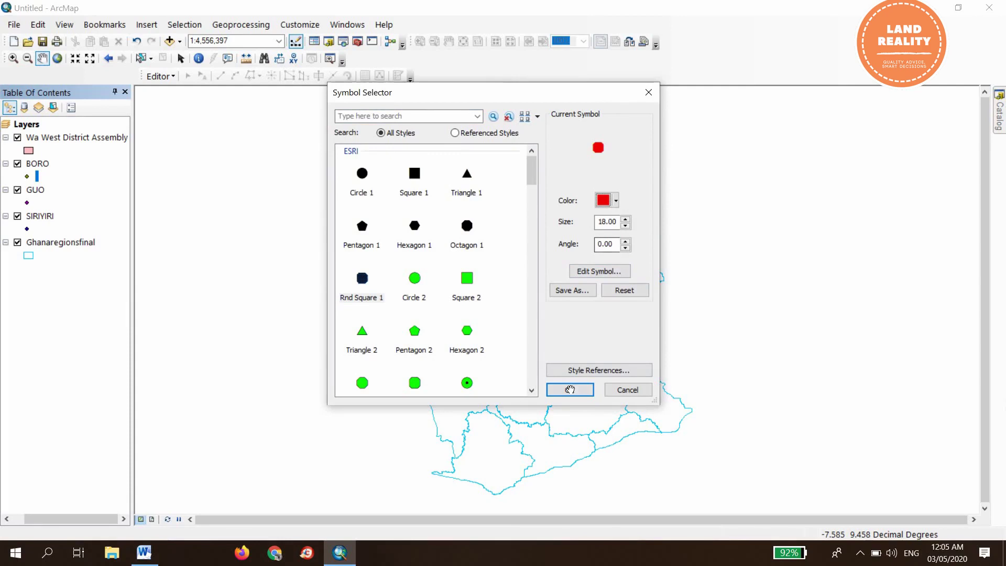
click(570, 389)
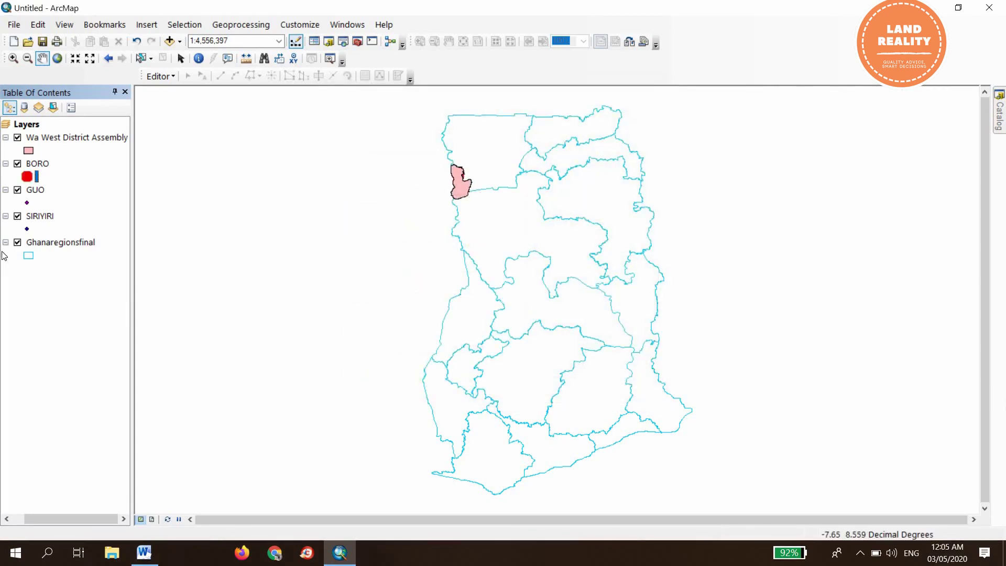
- Make the GUO points a pink rounded square marker of size 18
click(27, 203)
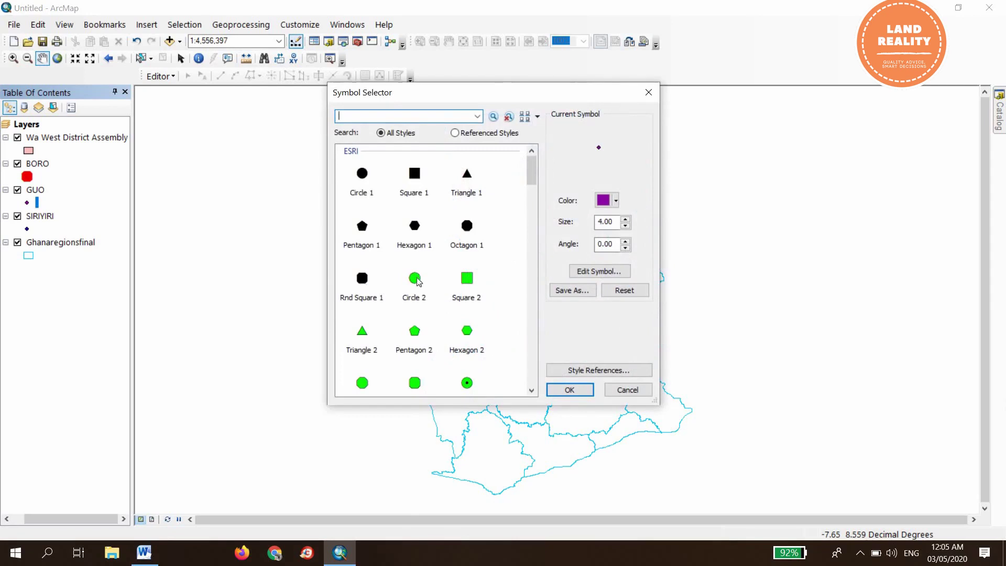
click(362, 278)
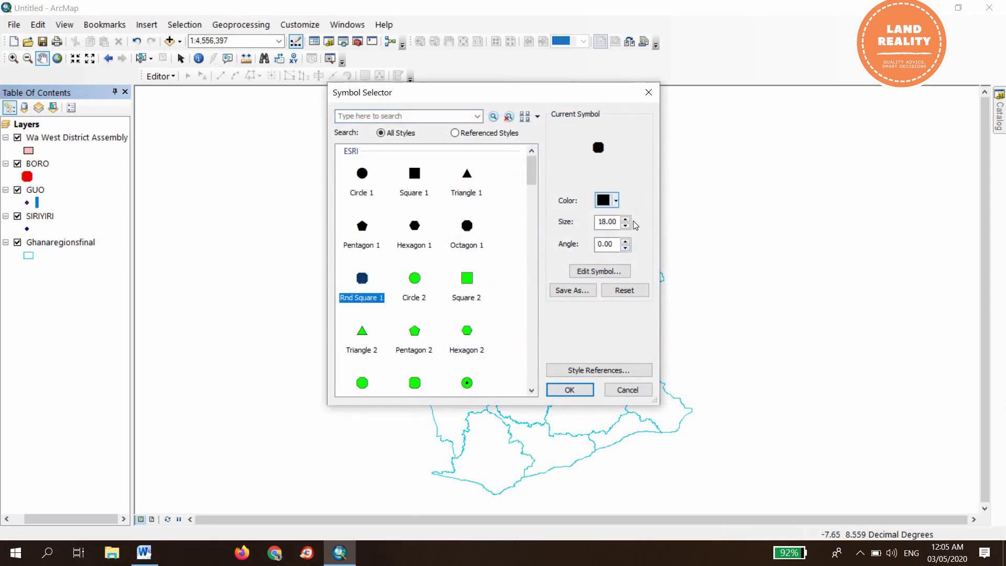
click(608, 200)
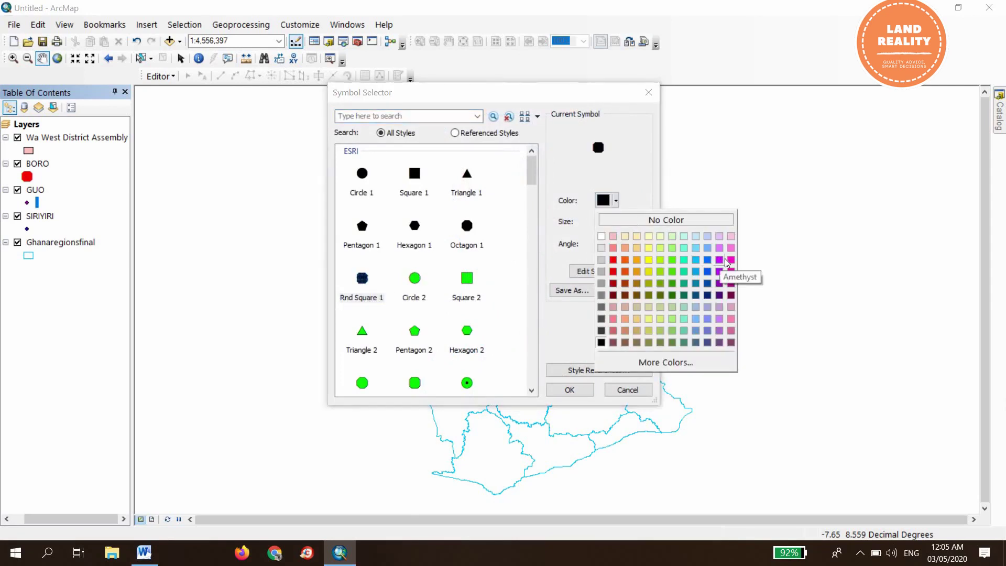
click(729, 261)
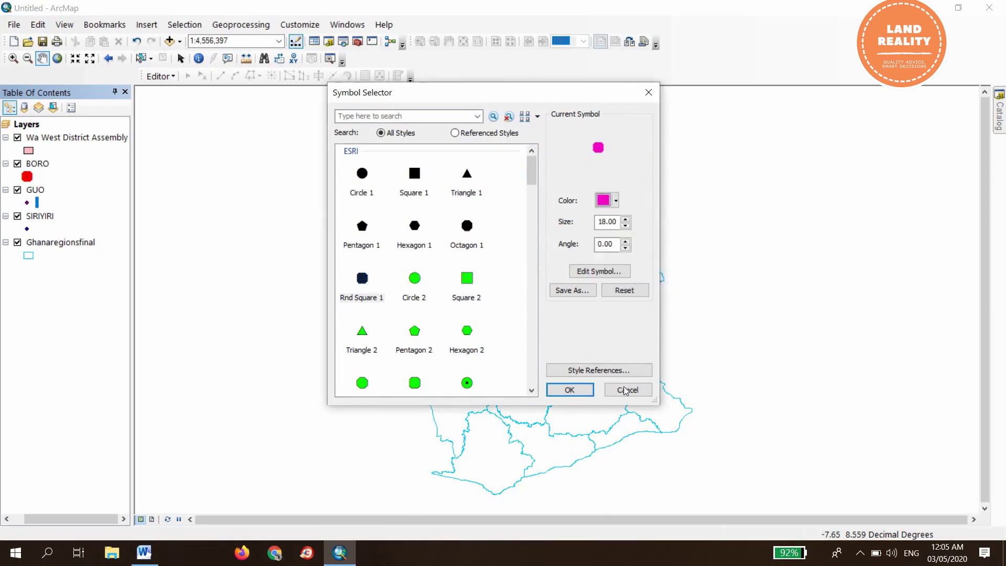
click(566, 391)
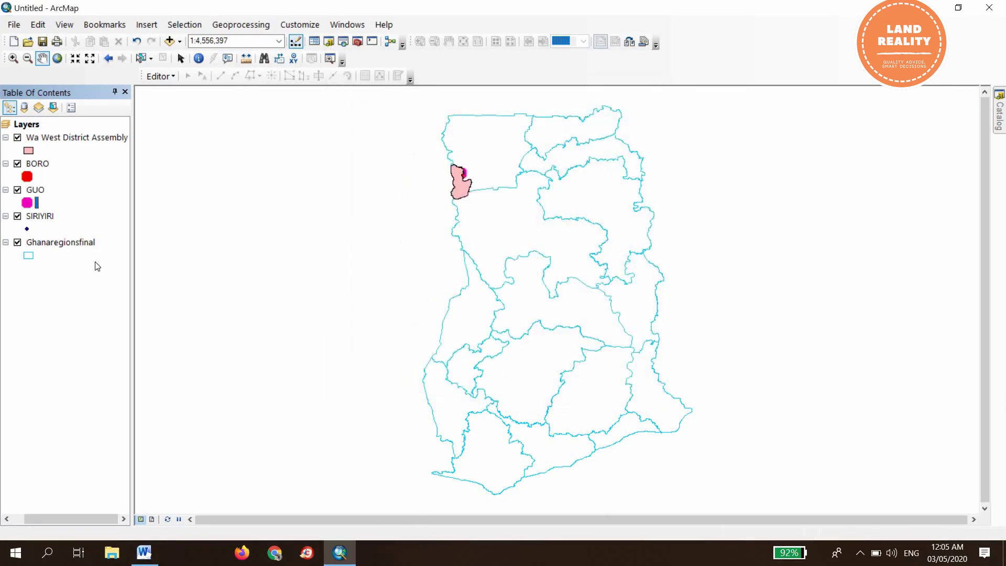
- Make the SIRIYIRI points a green rounded square marker of size 18
click(28, 229)
click(362, 278)
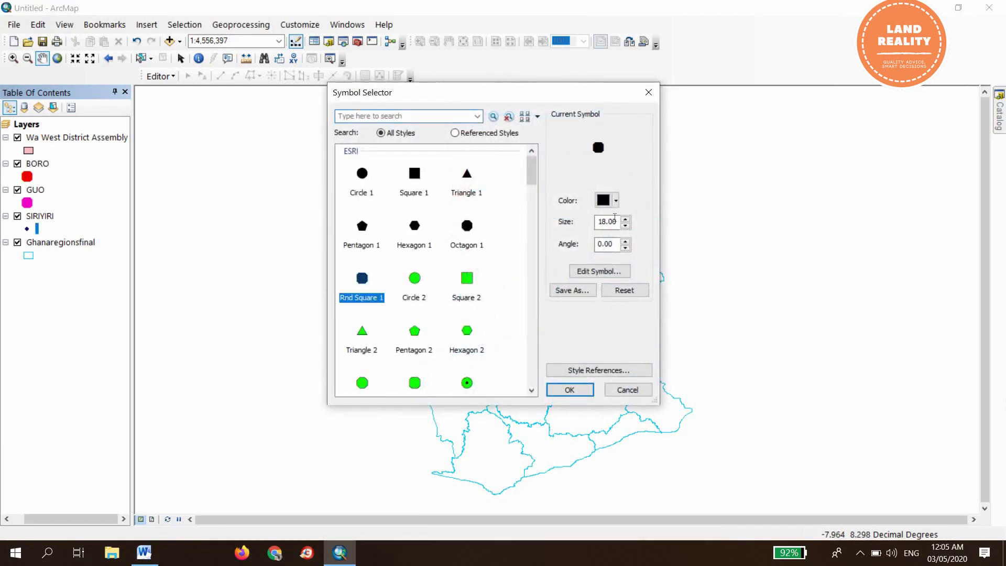
click(617, 201)
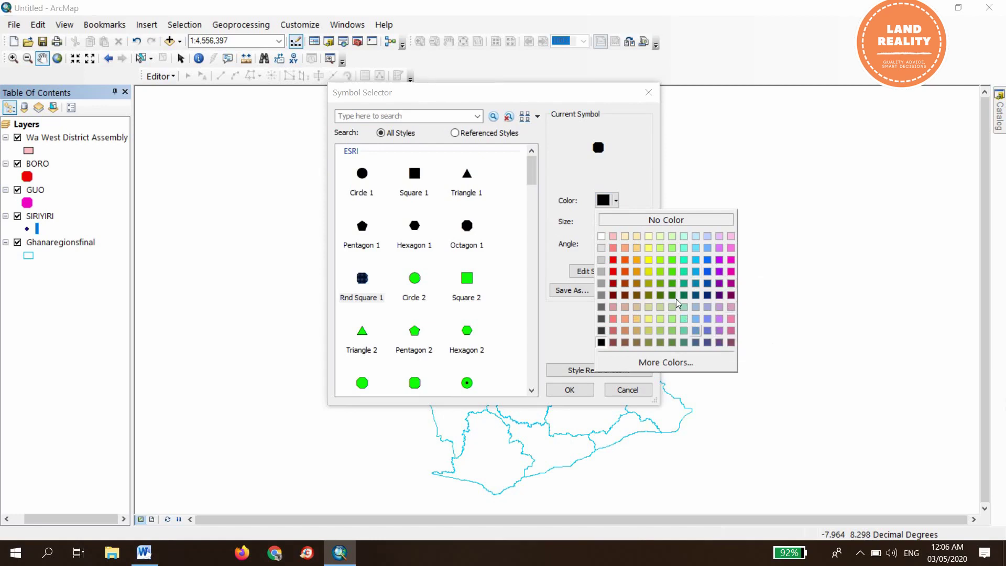
click(673, 272)
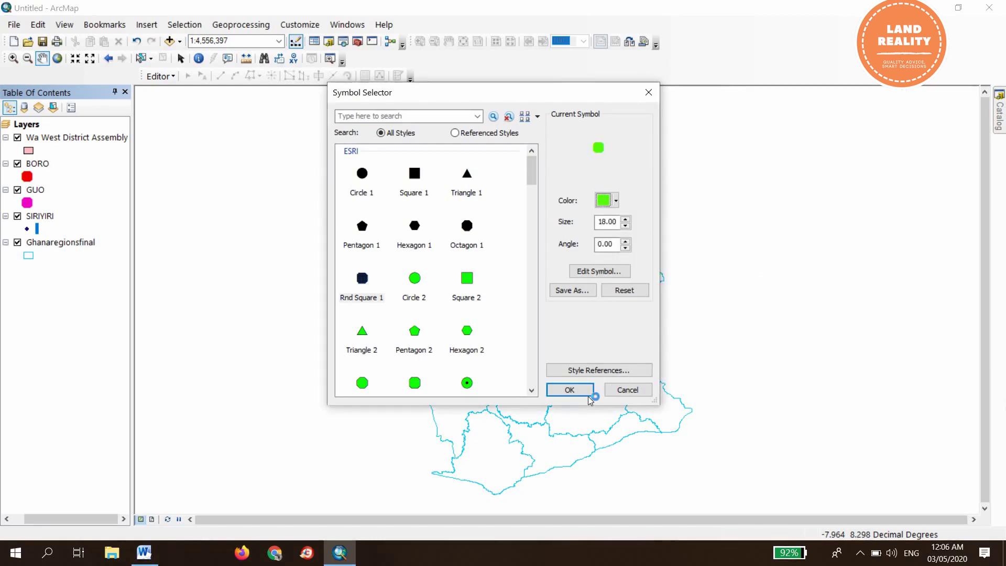
click(570, 390)
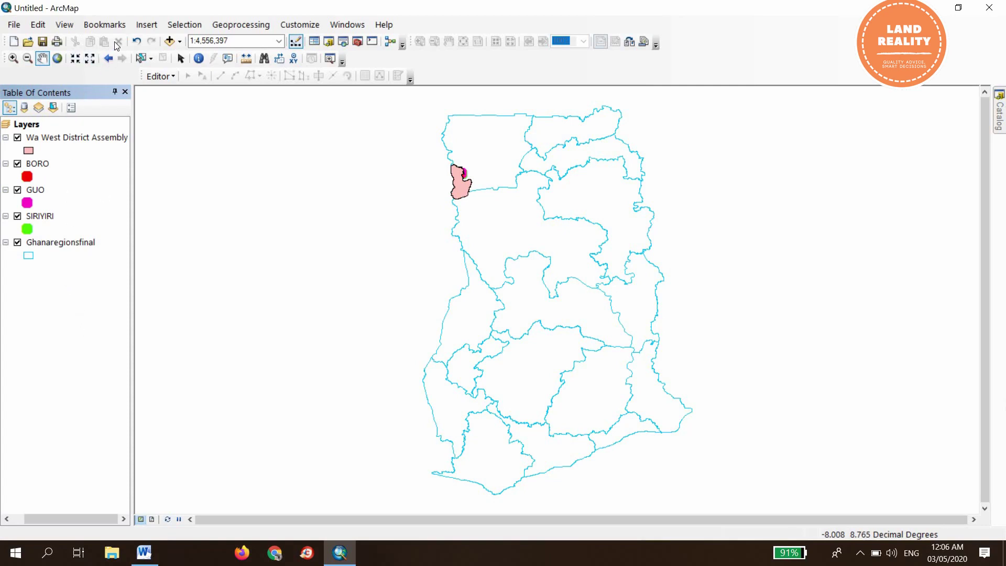
- Insert a new data frame and copy Wa West District Assembly into it
click(147, 24)
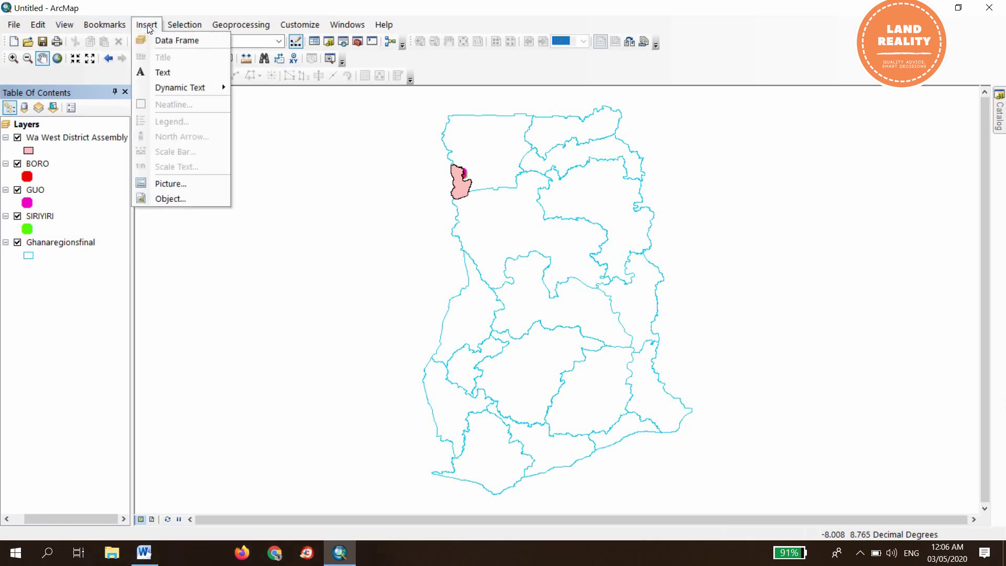
click(169, 41)
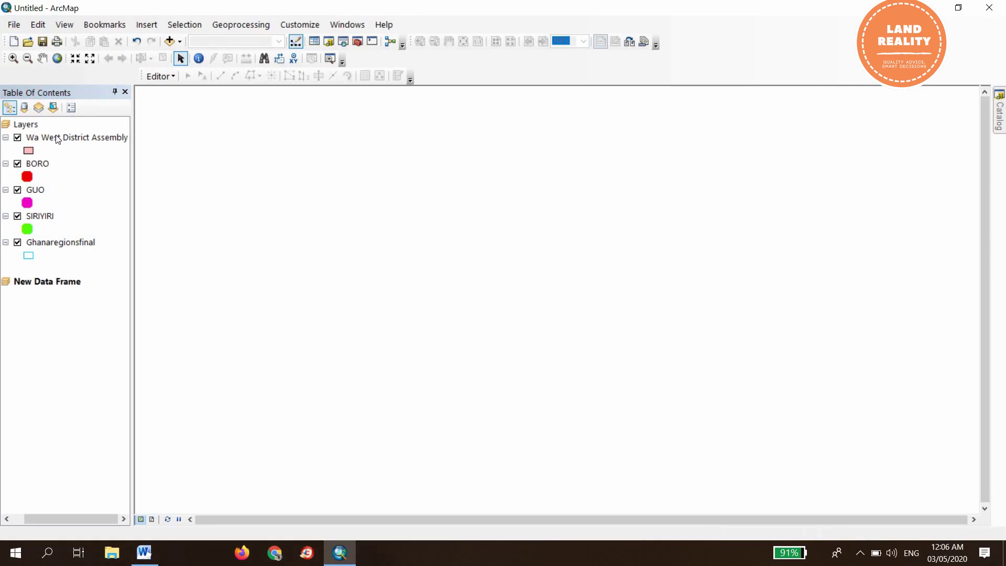
drag(58, 139, 73, 293)
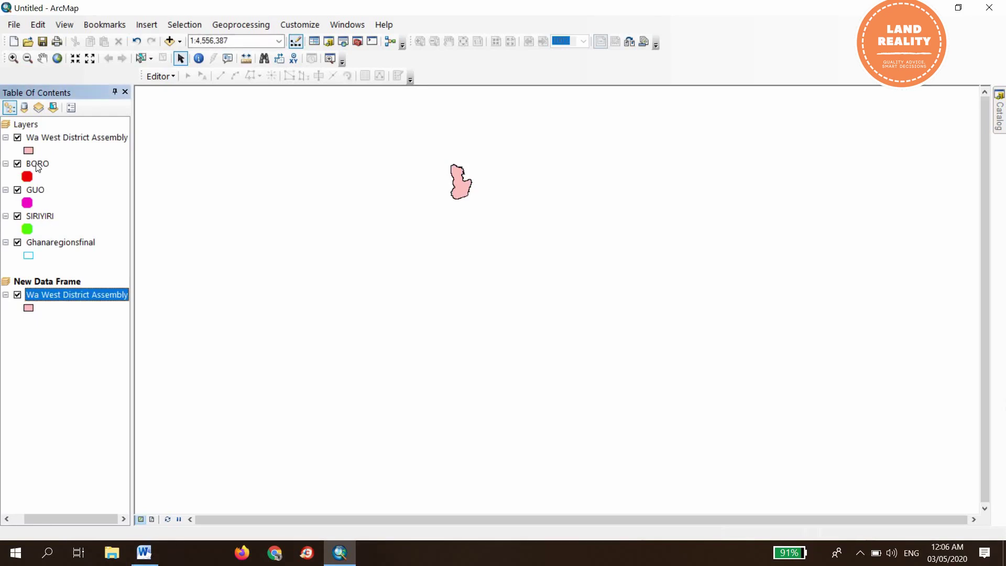
- Copy BORO, GUO and SIRIYIRI into the new frame, then move the district layer last
drag(38, 168, 67, 314)
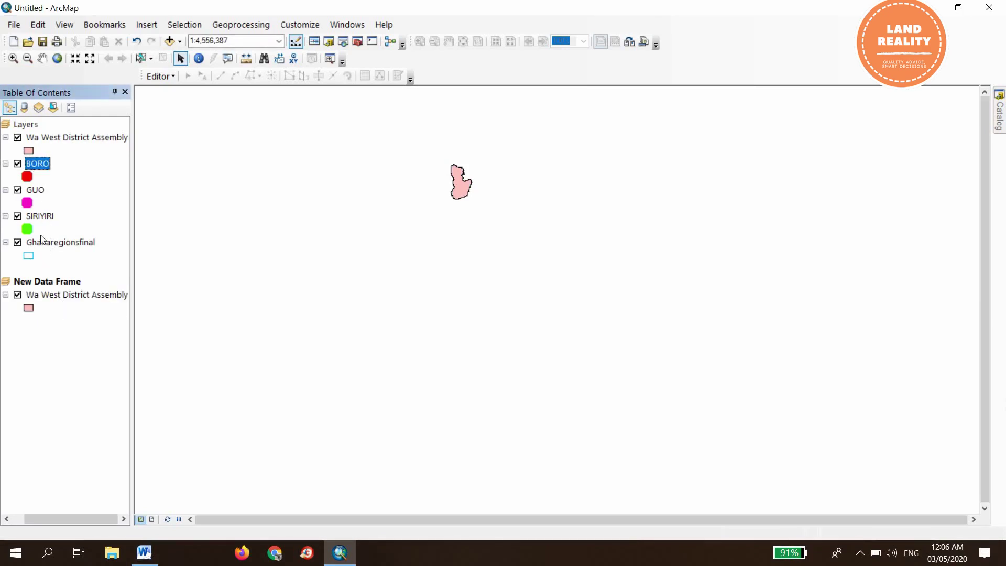
click(610, 392)
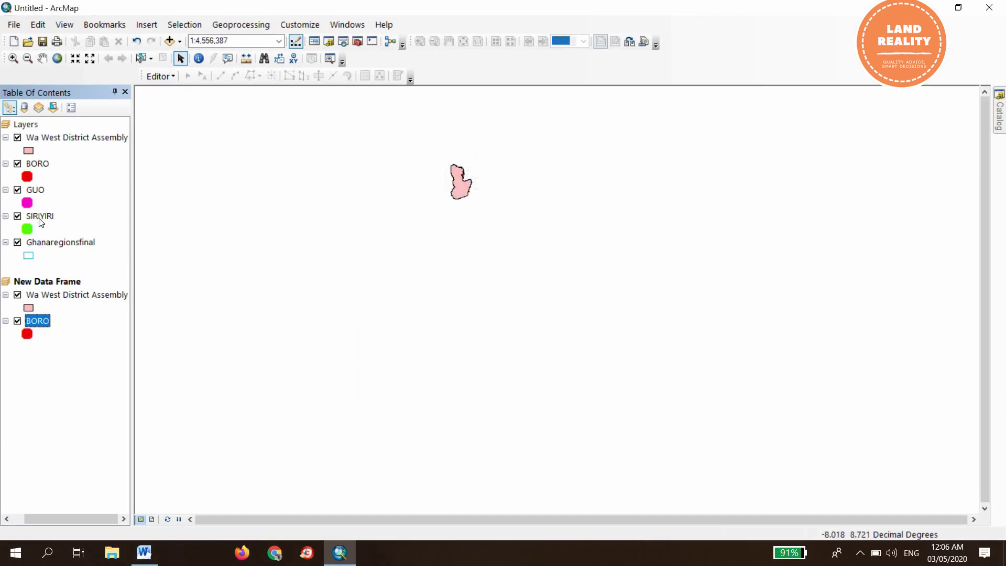
drag(33, 194, 62, 338)
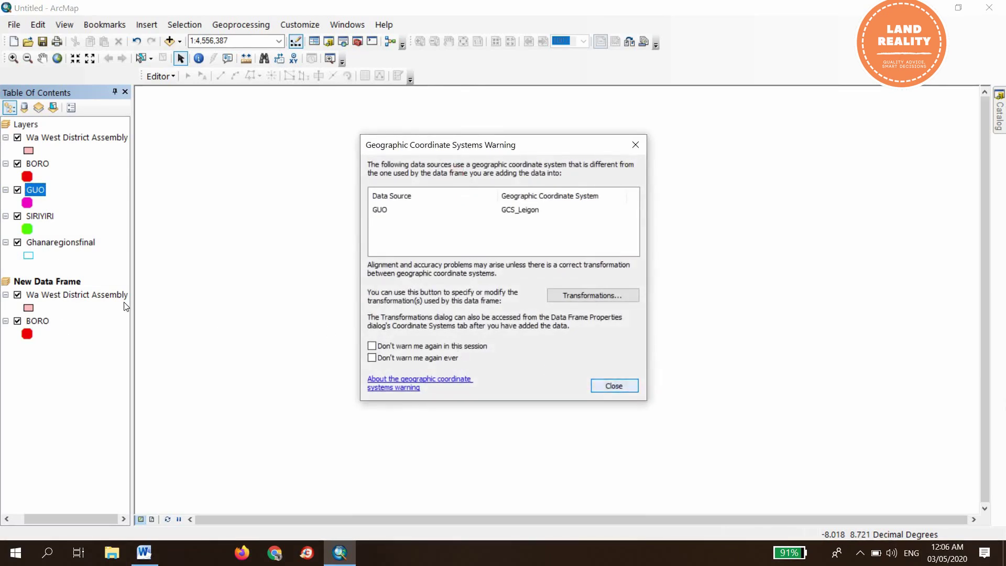
click(613, 385)
drag(39, 223, 81, 378)
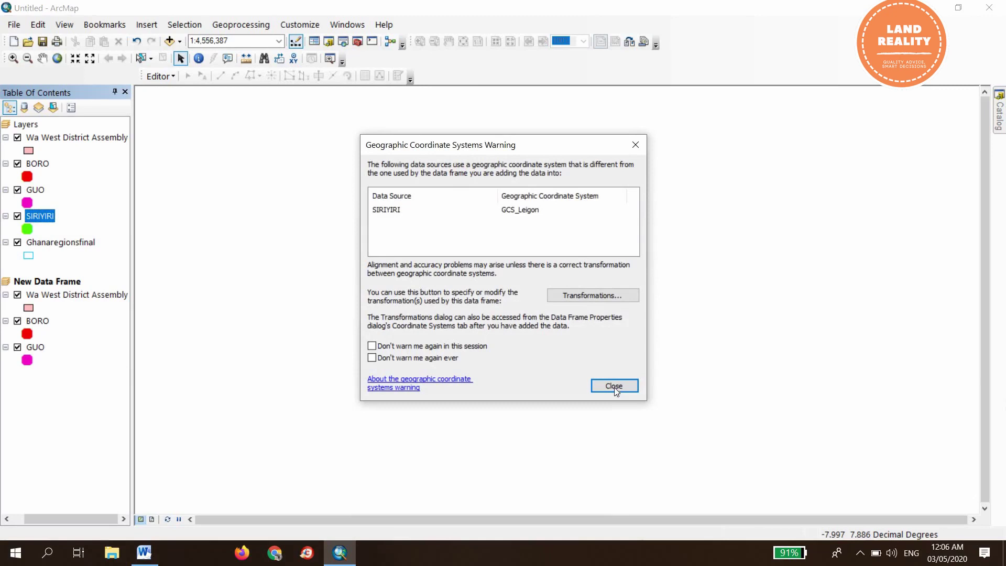
click(615, 387)
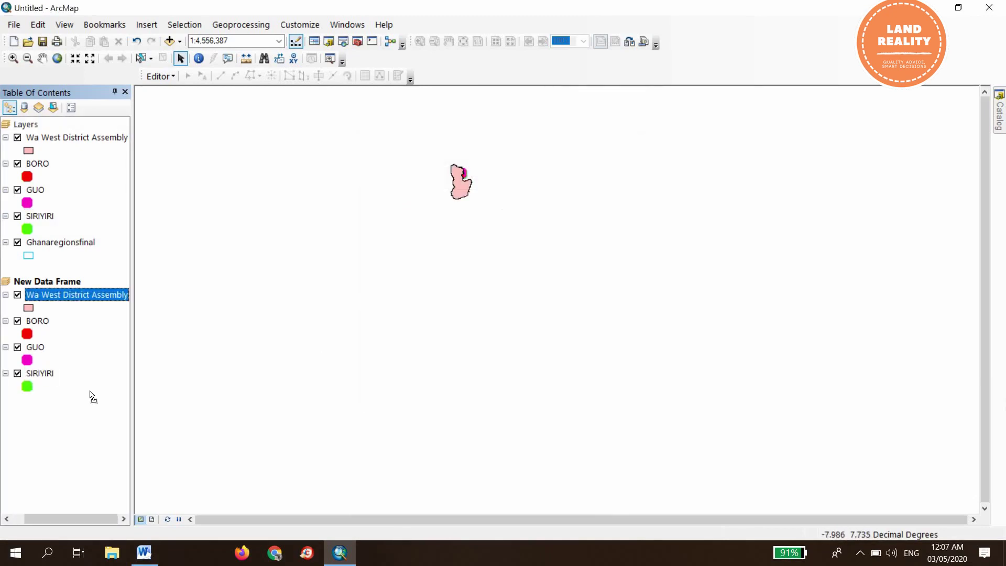
drag(92, 396, 92, 395)
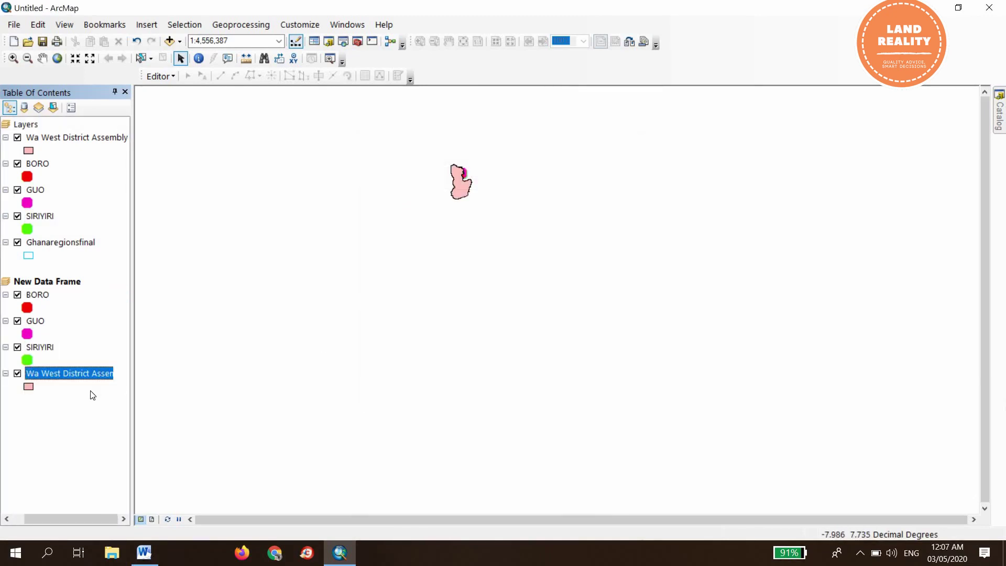
- Uncheck SIRIYIRI and BORO under the original Layers frame in the Table of Contents
scroll(461, 186, down, 2)
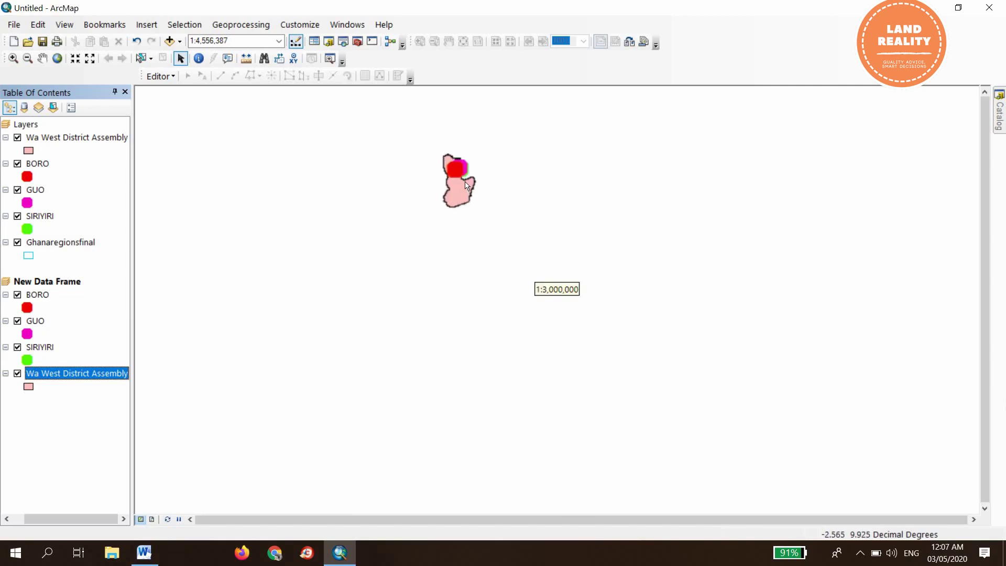
scroll(465, 185, down, 3)
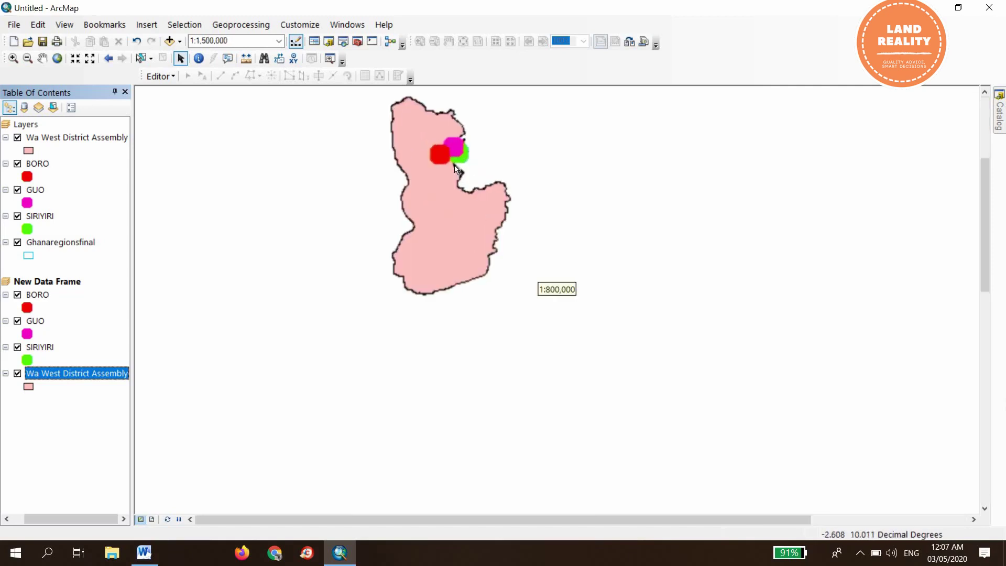
scroll(454, 166, down, 2)
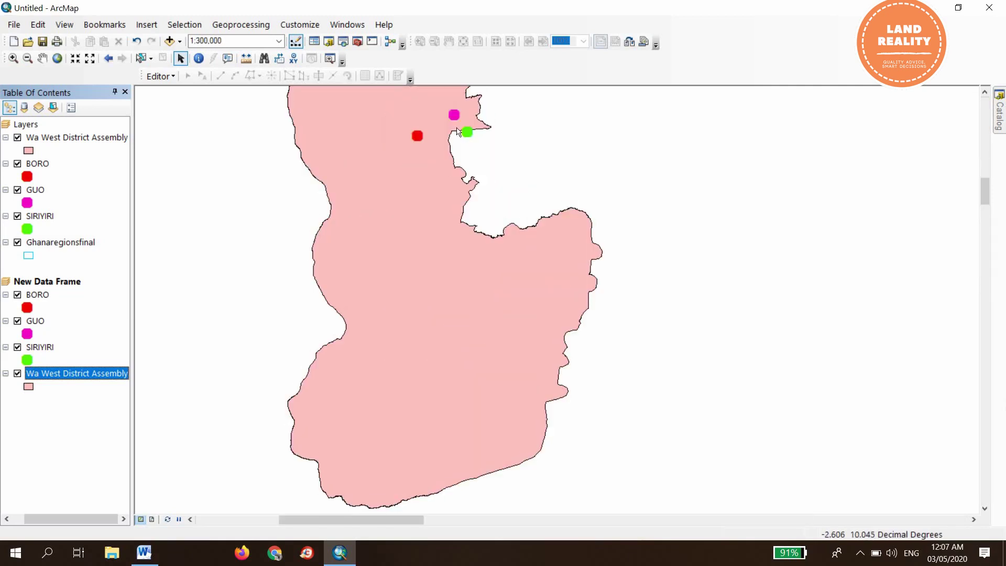
scroll(457, 131, down, 2)
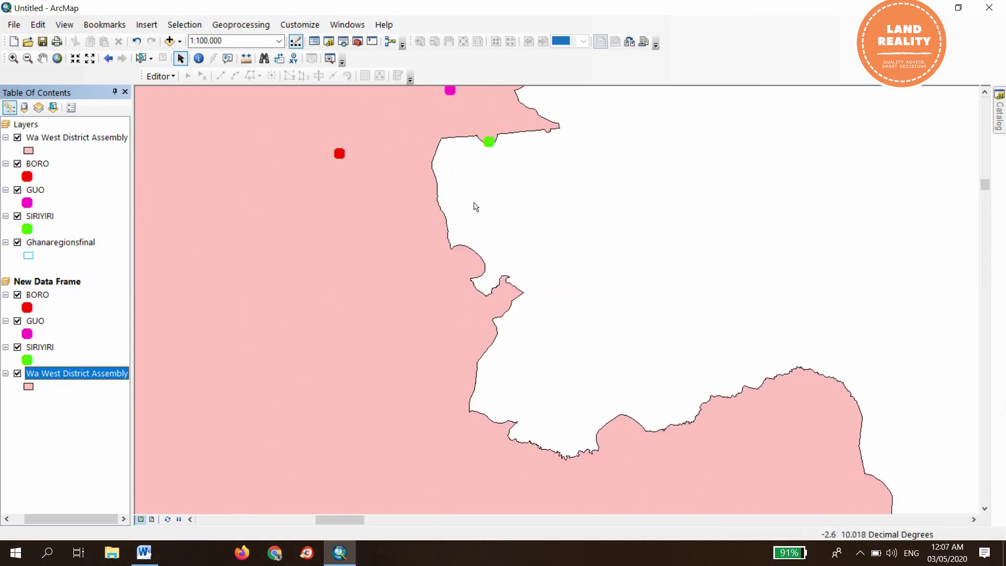
scroll(475, 207, up, 1)
scroll(476, 207, up, 1)
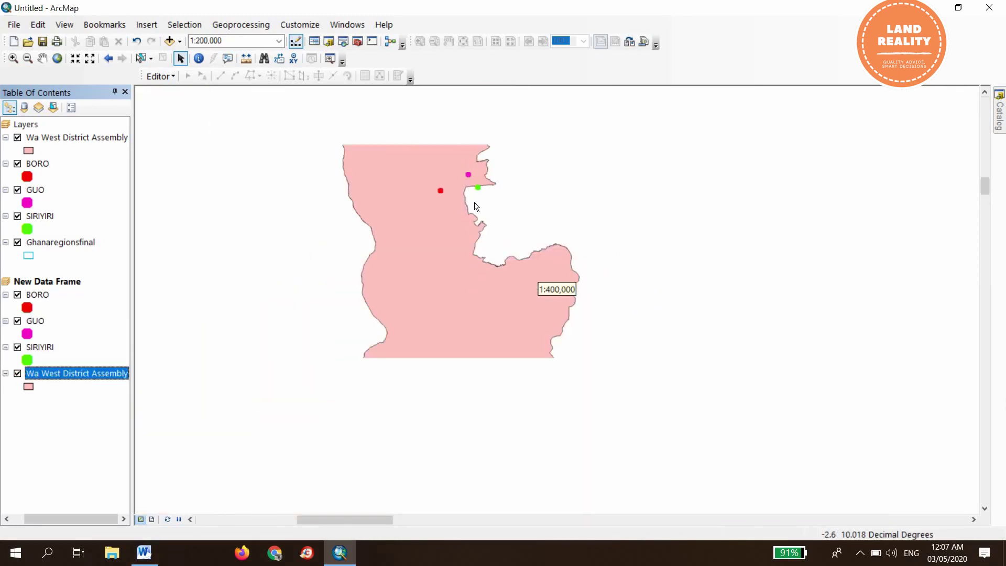
click(18, 217)
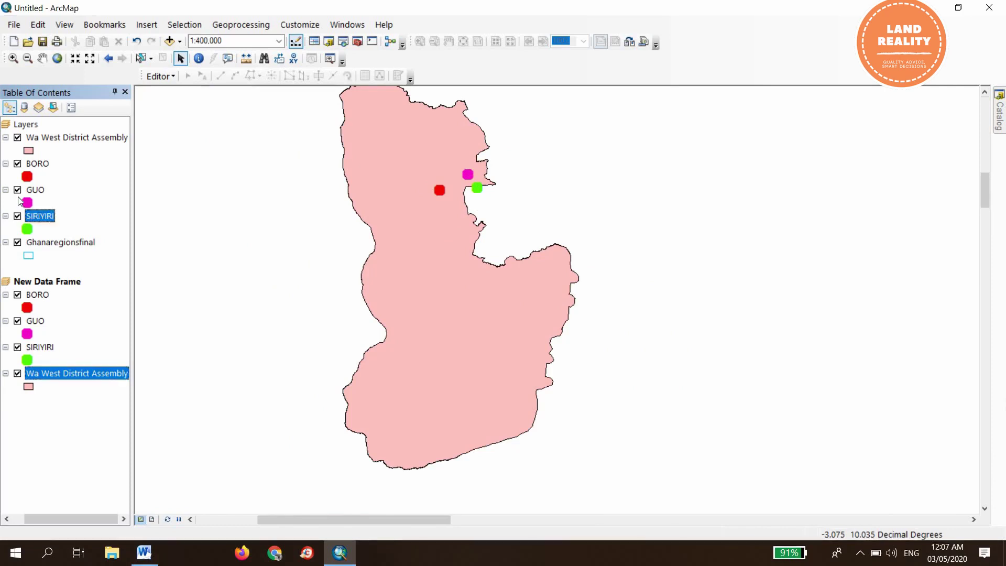
click(18, 164)
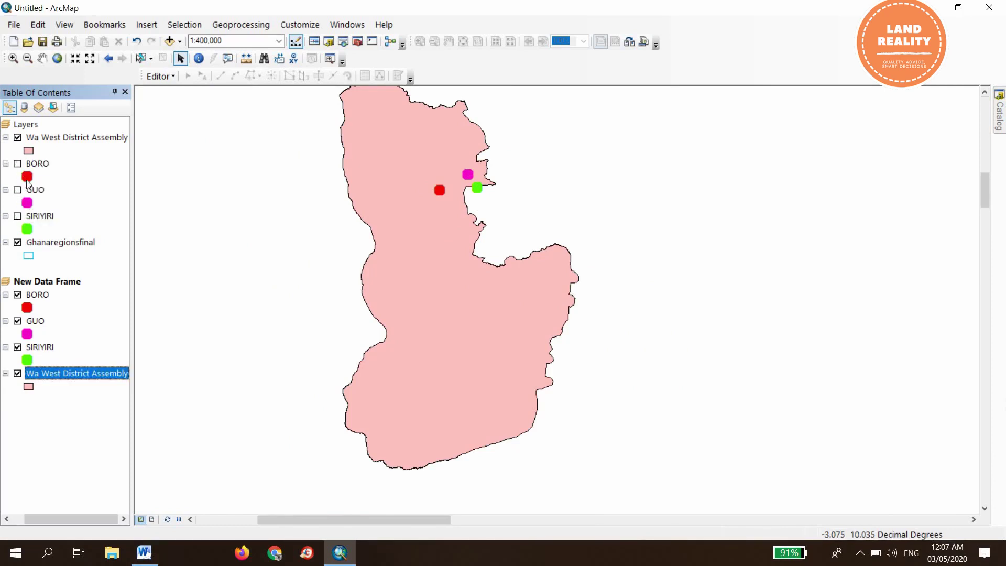
- Switch to Layout View and set the page to Landscape in Page and Print Setup
click(151, 519)
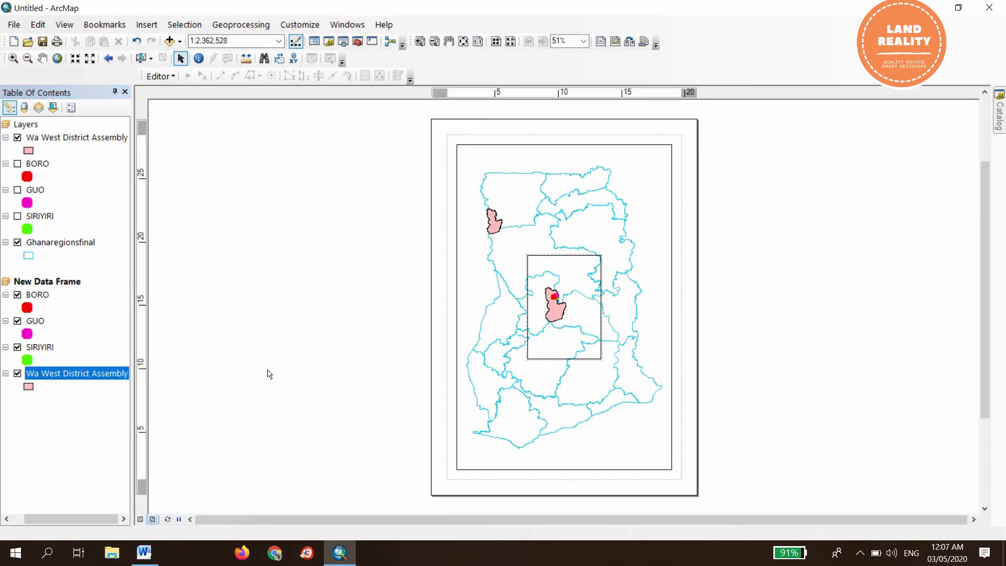
right_click(309, 216)
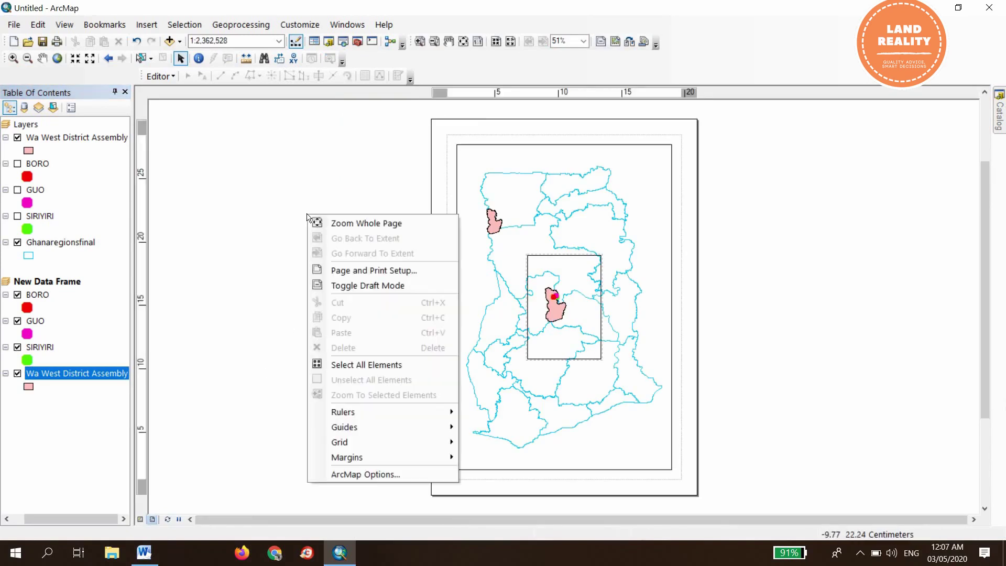
click(371, 269)
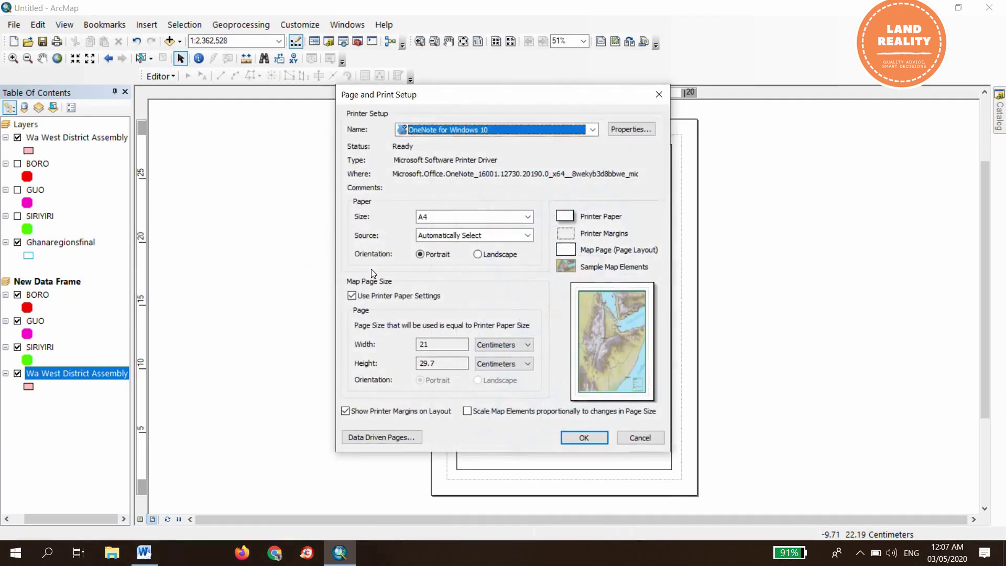
click(478, 254)
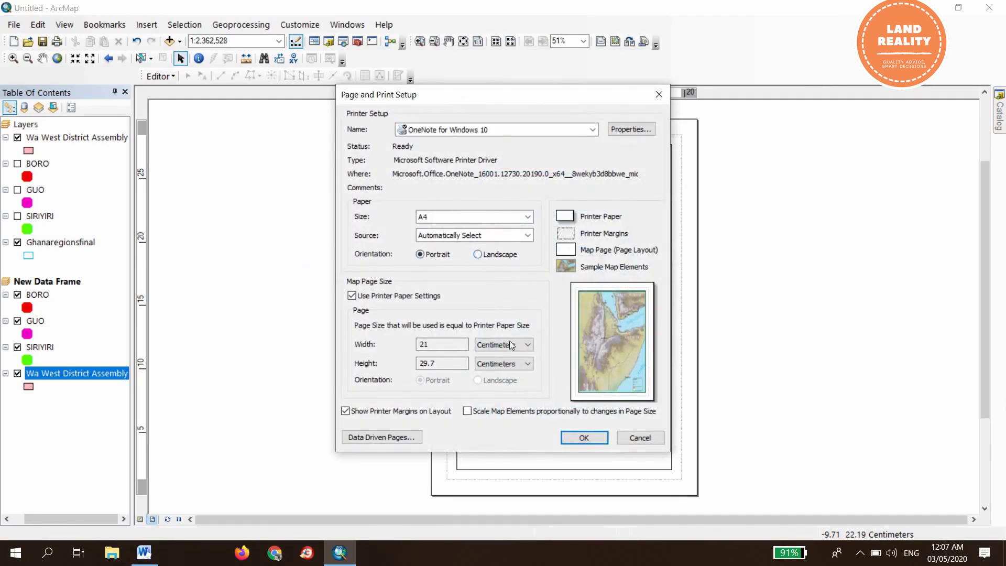
click(585, 438)
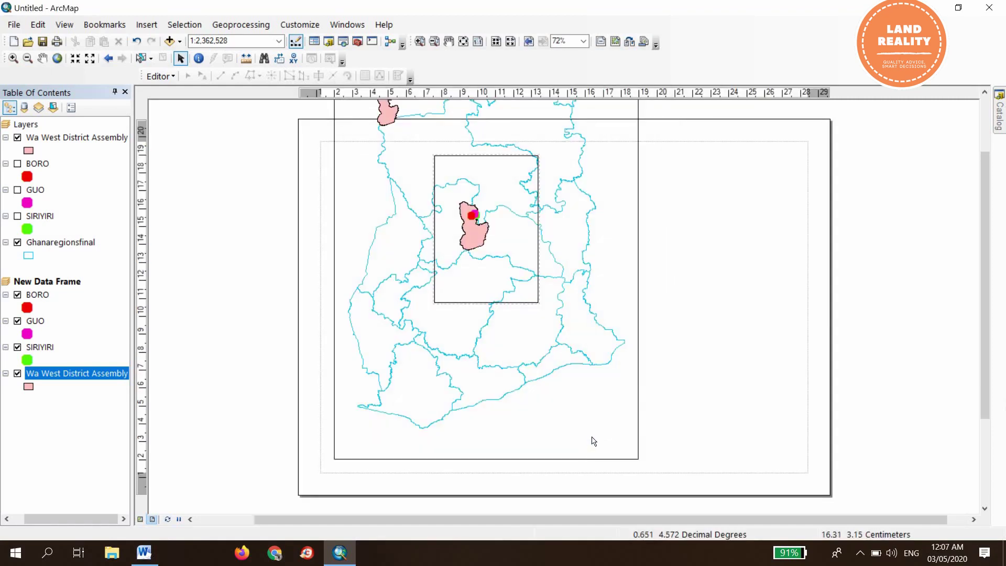
- Reopen Page and Print Setup from the File menu to confirm Landscape orientation
click(14, 27)
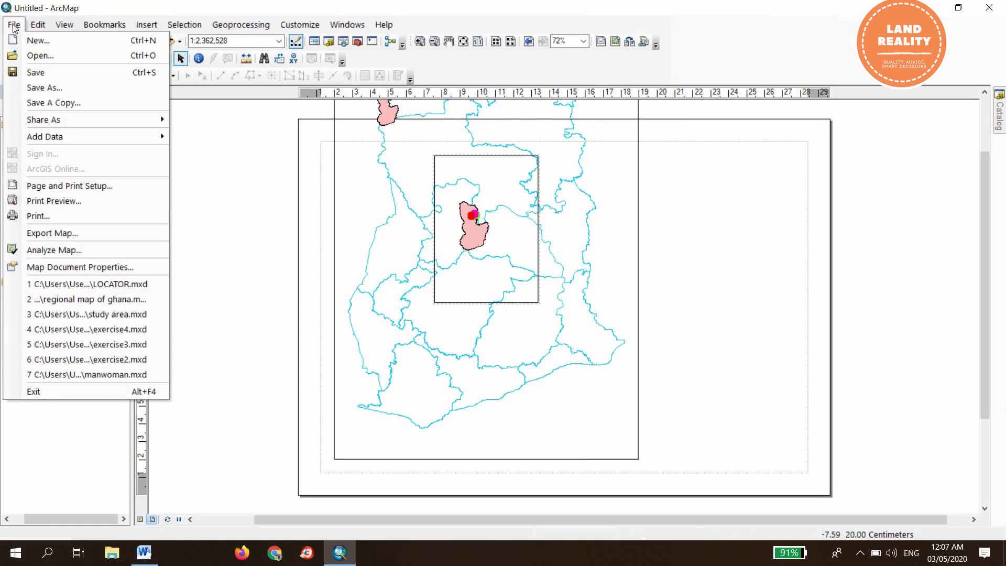
click(88, 187)
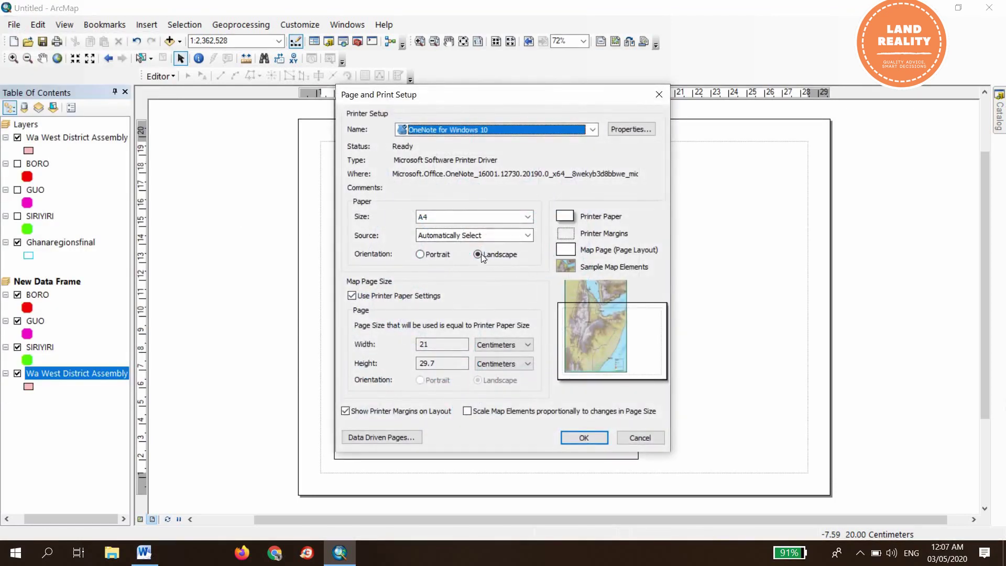
click(478, 254)
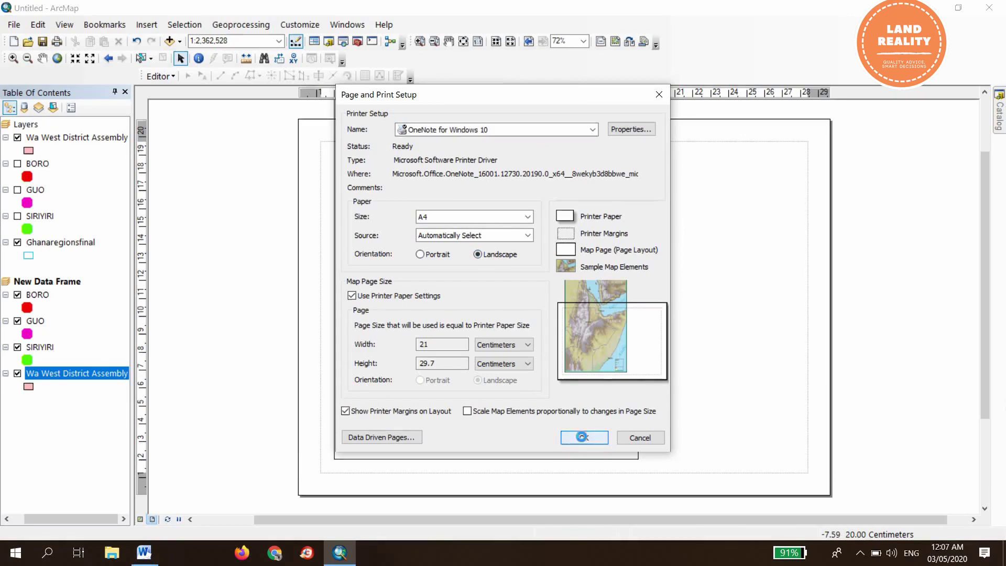
click(584, 437)
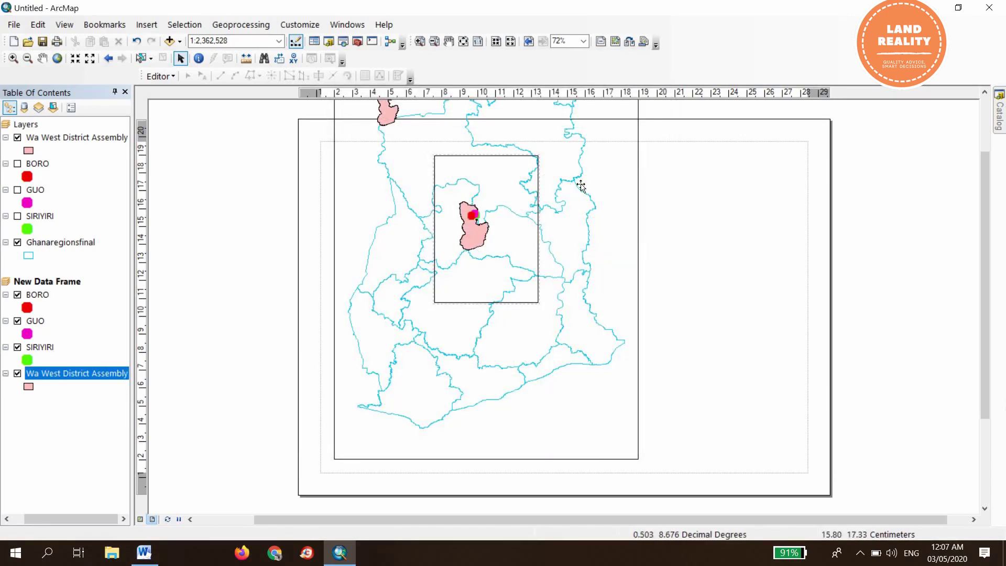
- Reposition the Ghana regions frame and move the Wa West frame to the page's right side
click(541, 201)
drag(489, 214, 544, 221)
drag(478, 227, 755, 219)
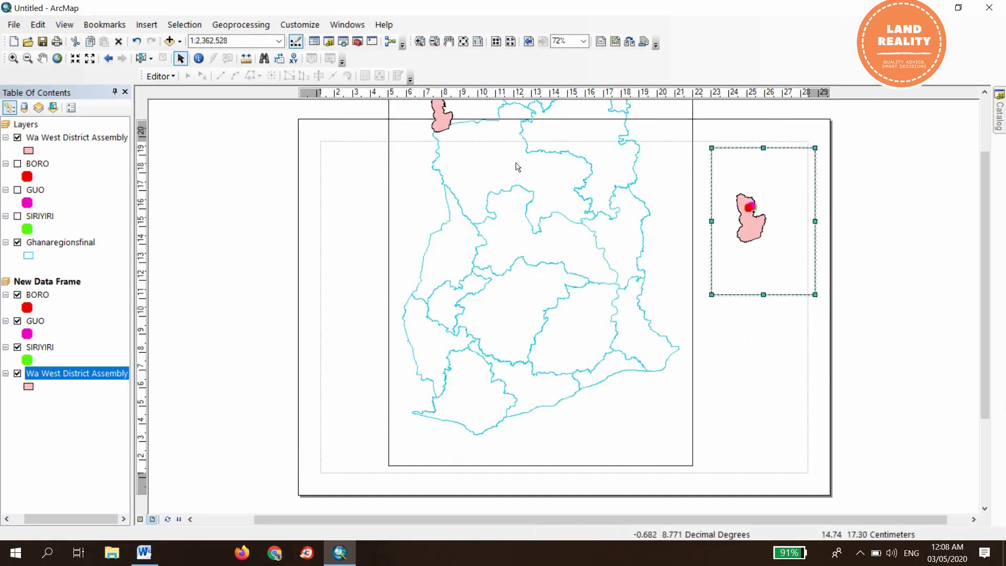
drag(515, 164, 486, 236)
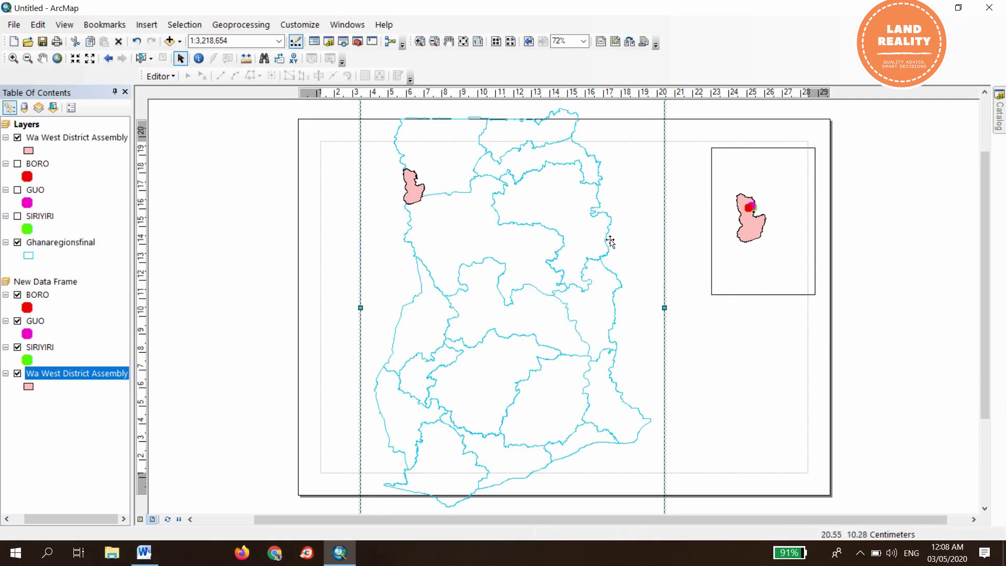
key(ctrl+z)
key(ctrl+z)
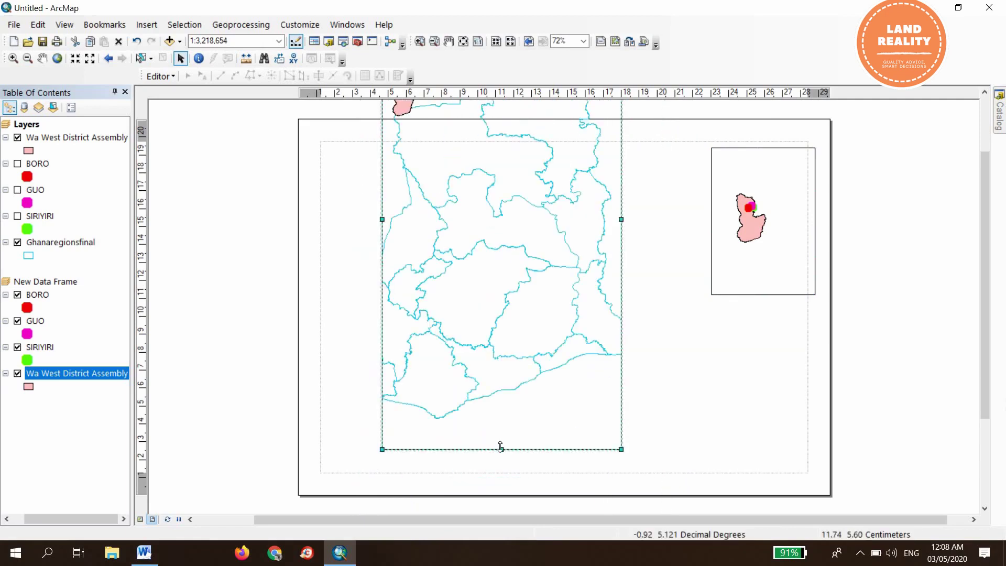
drag(505, 428, 492, 328)
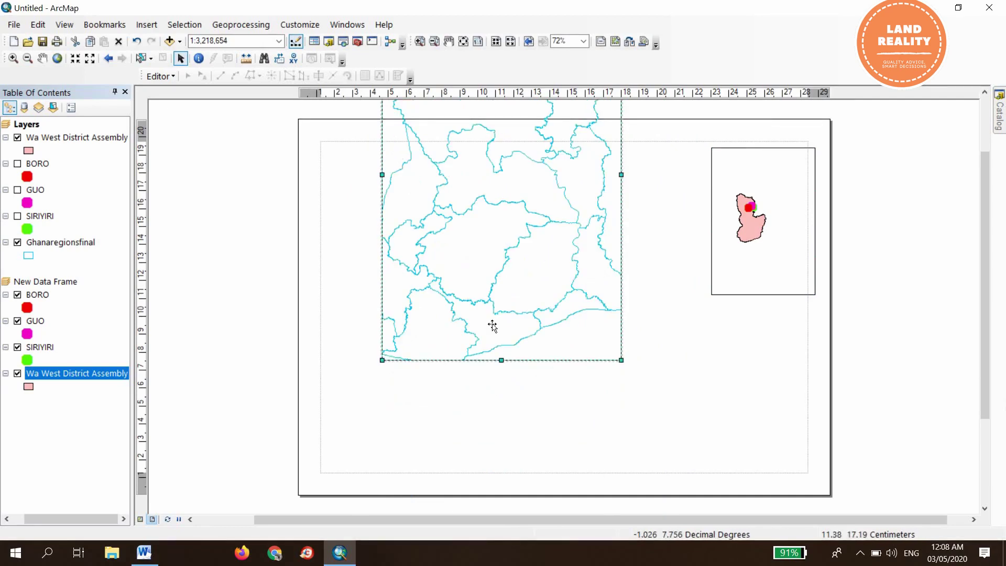
drag(518, 204, 487, 161)
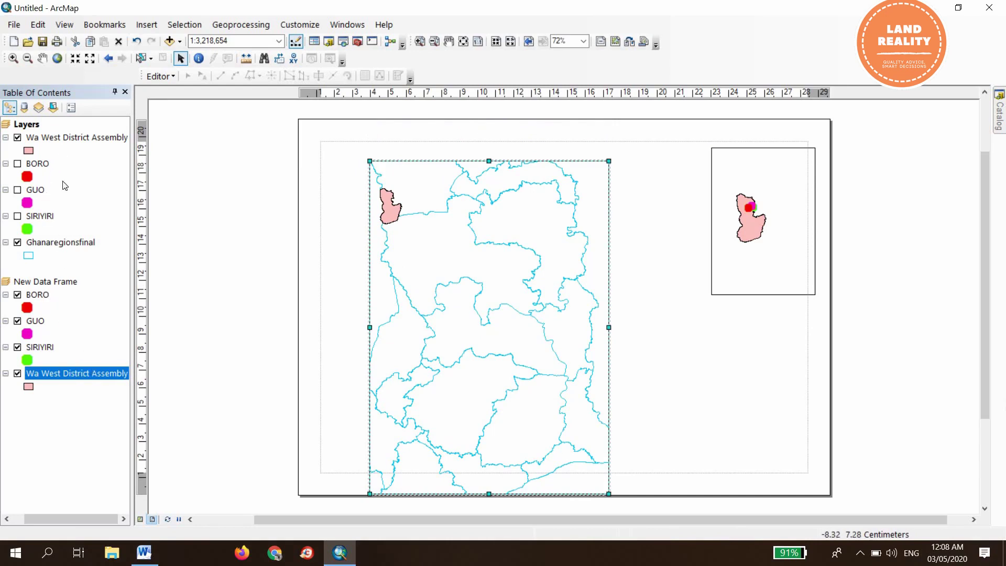
- Zoom the main map to Ghanaregionsfinal and shift its shortened frame to the upper left
right_click(77, 243)
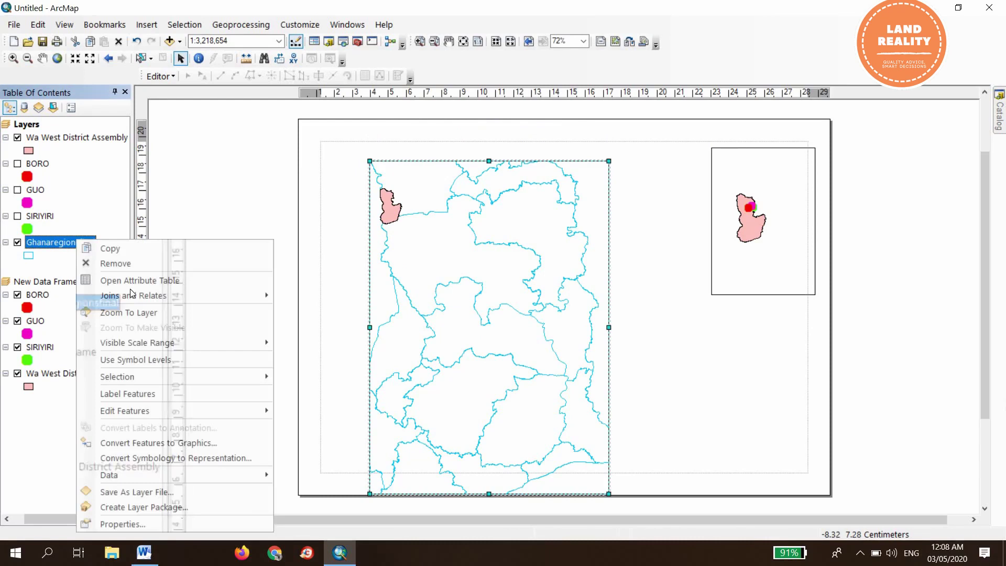
click(135, 310)
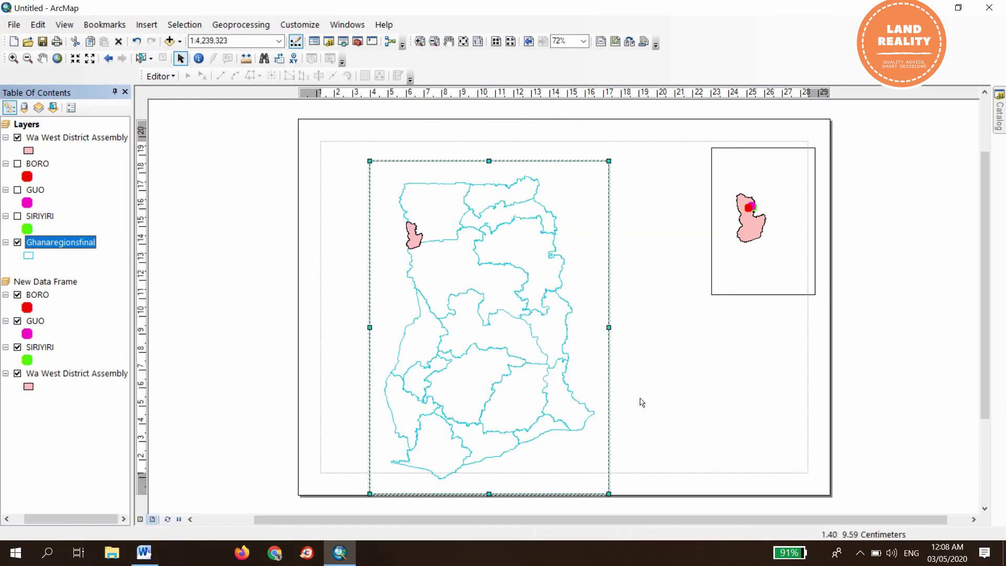
drag(489, 497, 488, 474)
drag(481, 343, 455, 342)
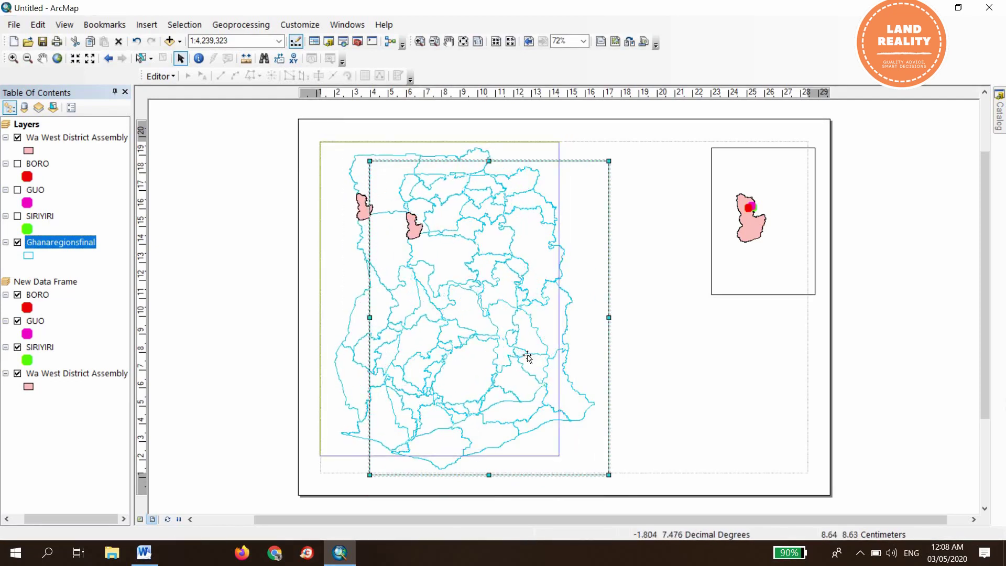
- Stretch the Wa West frame to the top, bottom and right margins, meeting the main map
click(747, 245)
drag(794, 249, 729, 309)
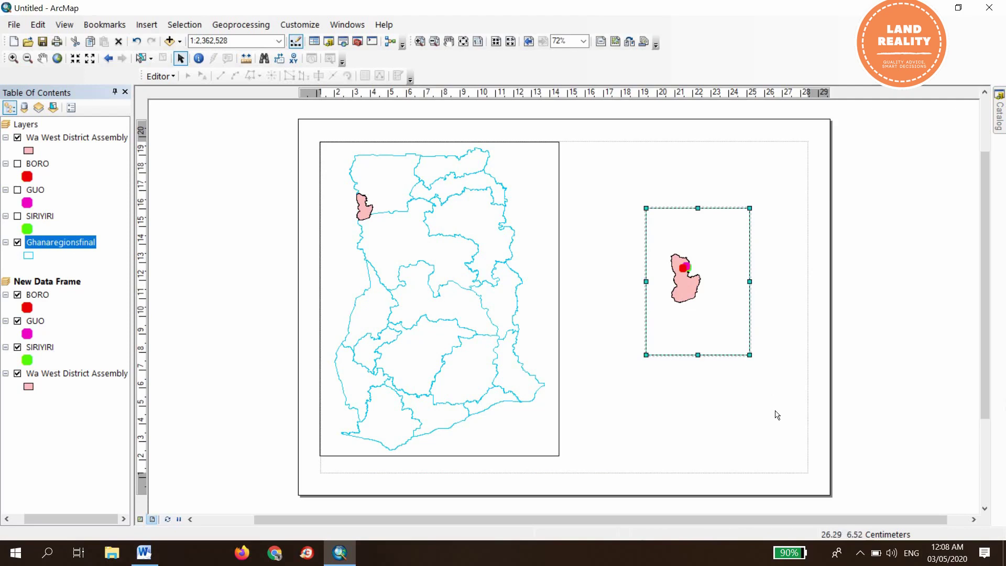
click(559, 301)
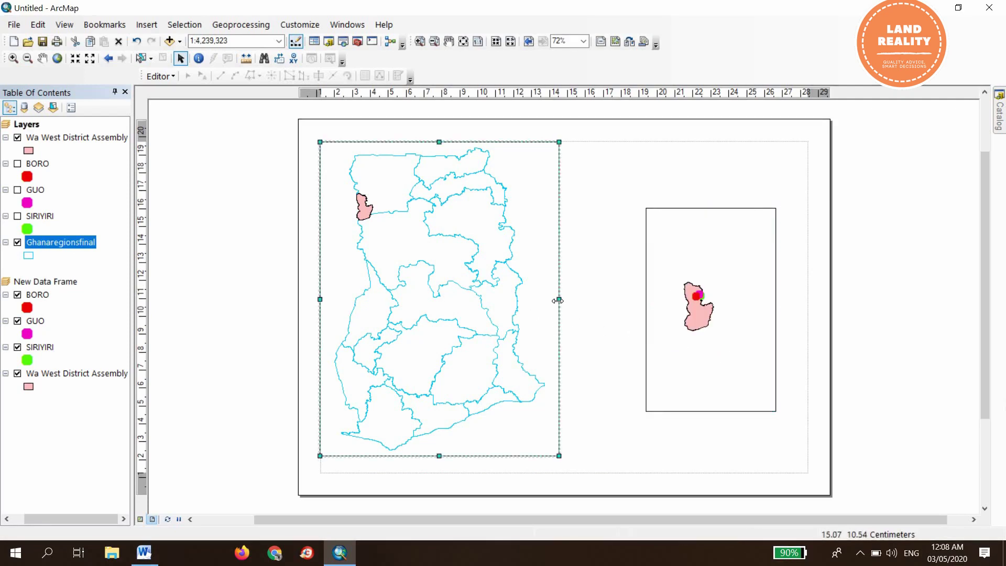
drag(598, 303, 619, 309)
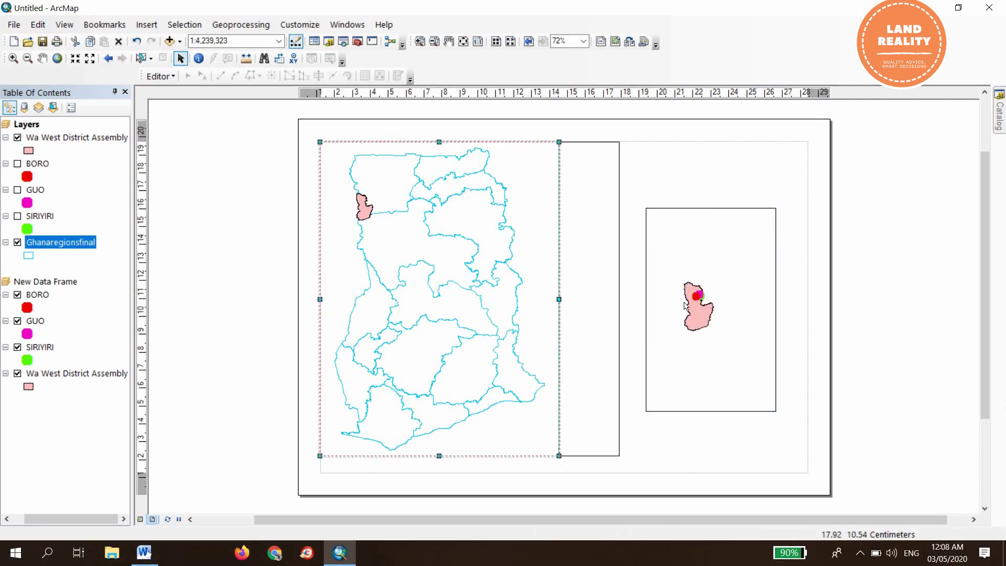
click(706, 228)
drag(710, 208, 710, 147)
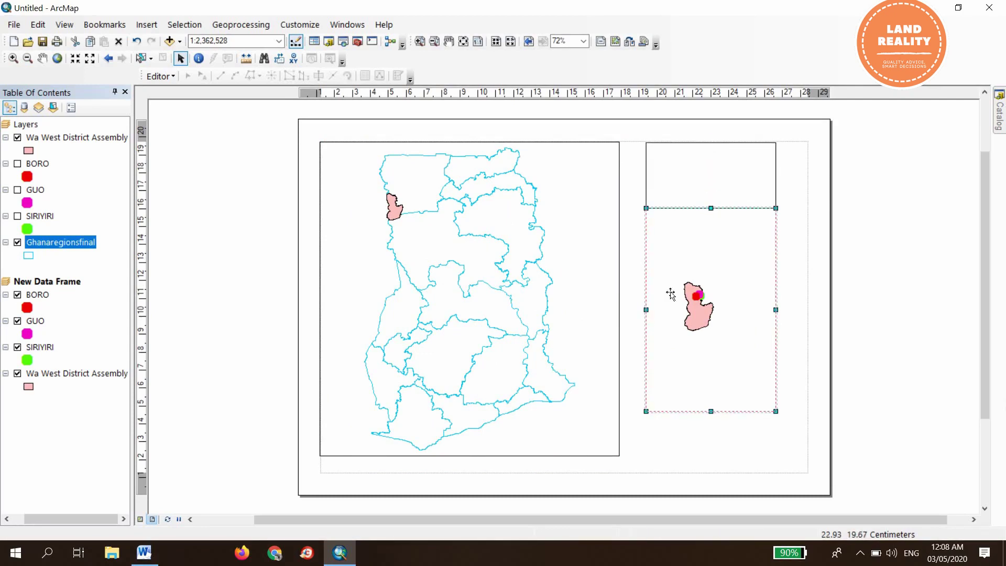
drag(712, 411, 725, 474)
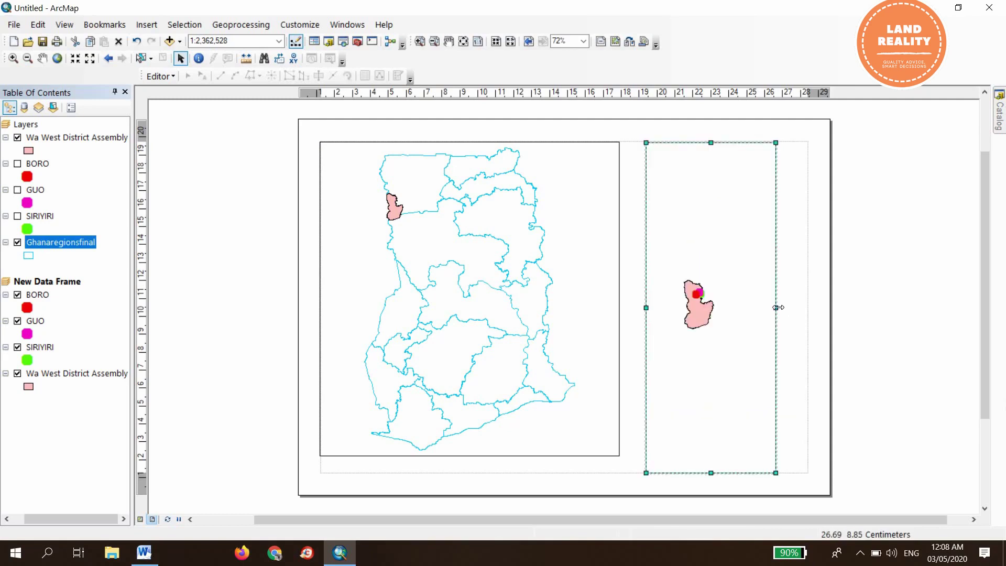
drag(776, 308, 808, 308)
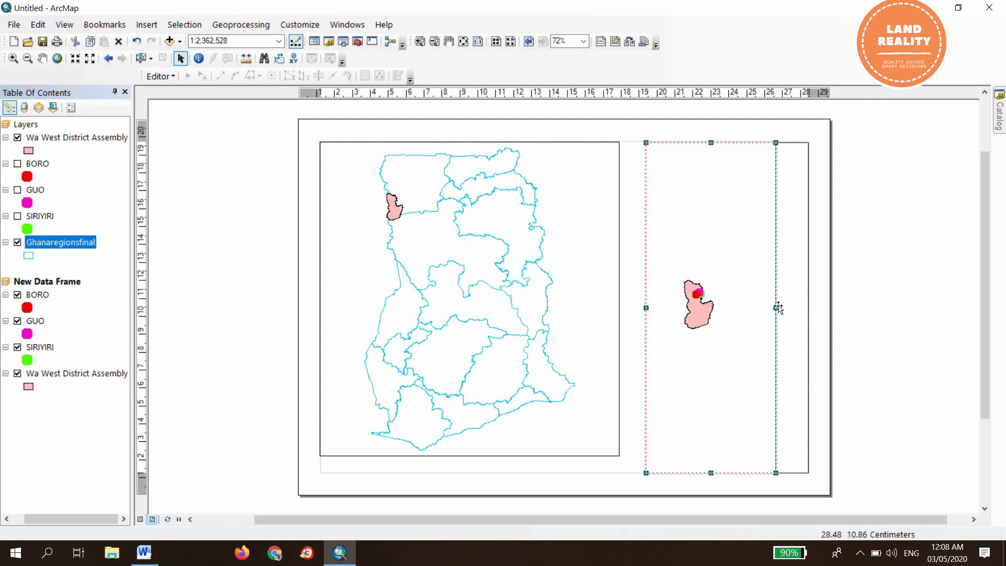
drag(647, 308, 621, 303)
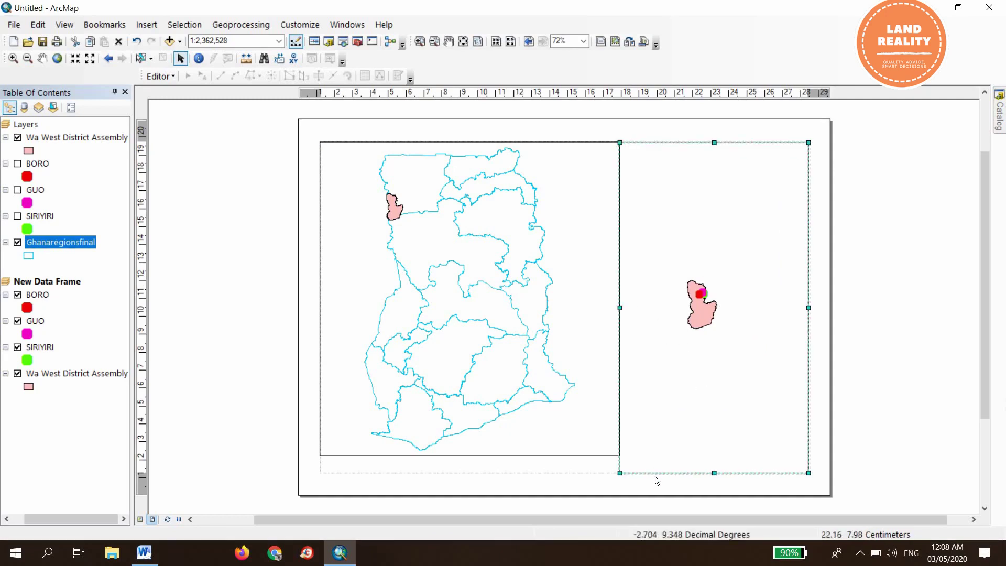
drag(716, 465, 714, 455)
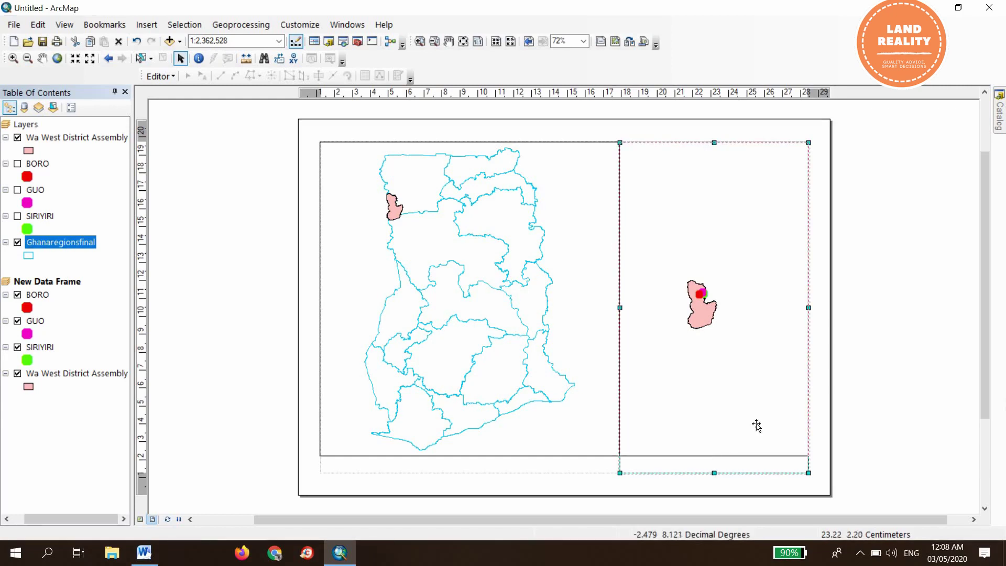
click(882, 337)
- Adjust the shared edge so the Ghana and Wa West frames meet side by side
click(608, 307)
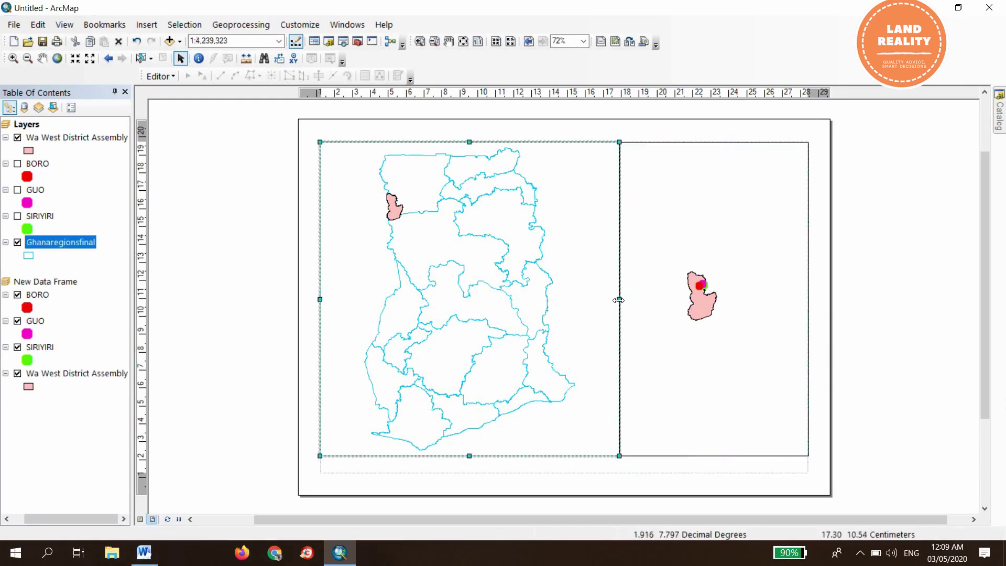
drag(598, 298, 596, 299)
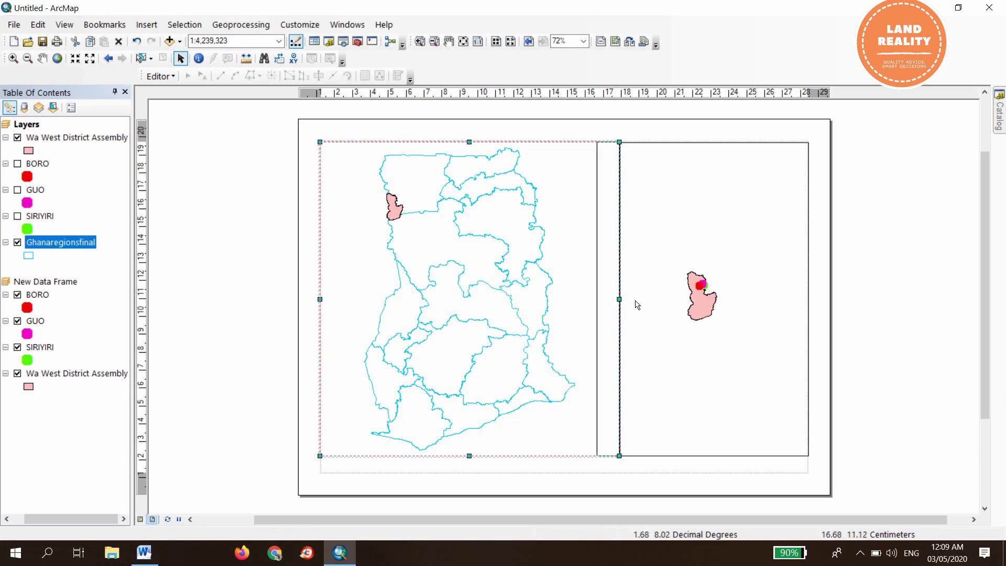
click(623, 295)
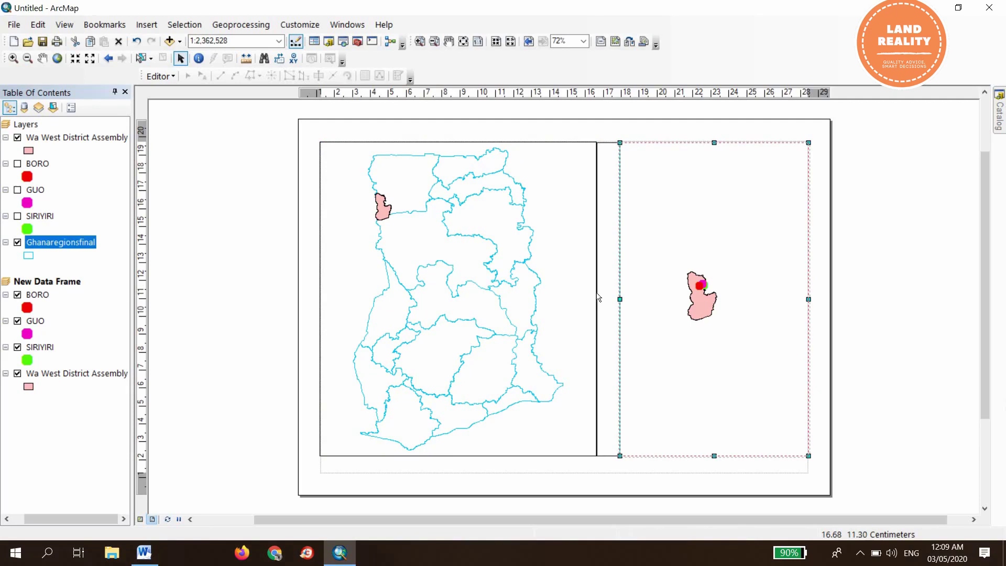
click(590, 415)
drag(597, 455, 546, 447)
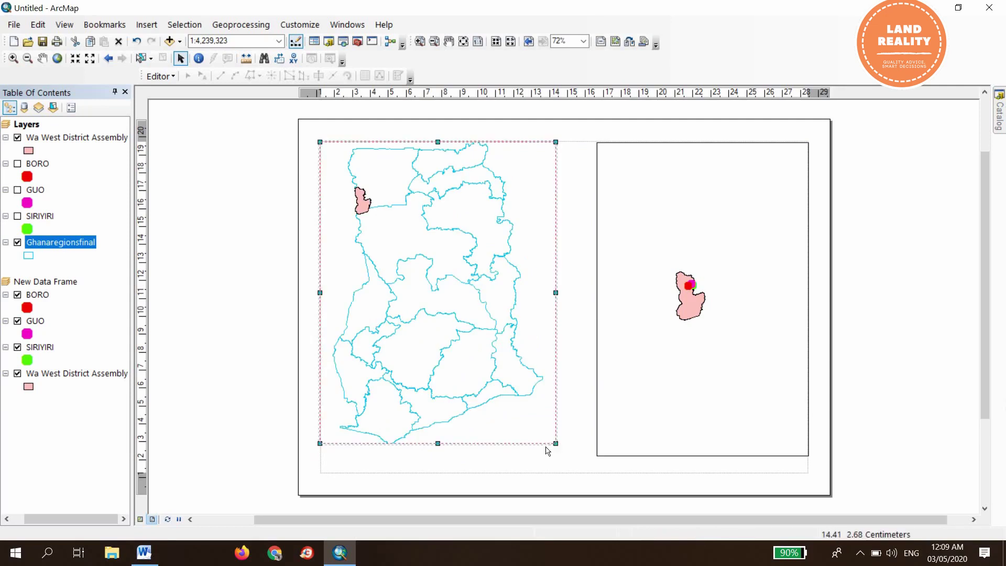
click(654, 329)
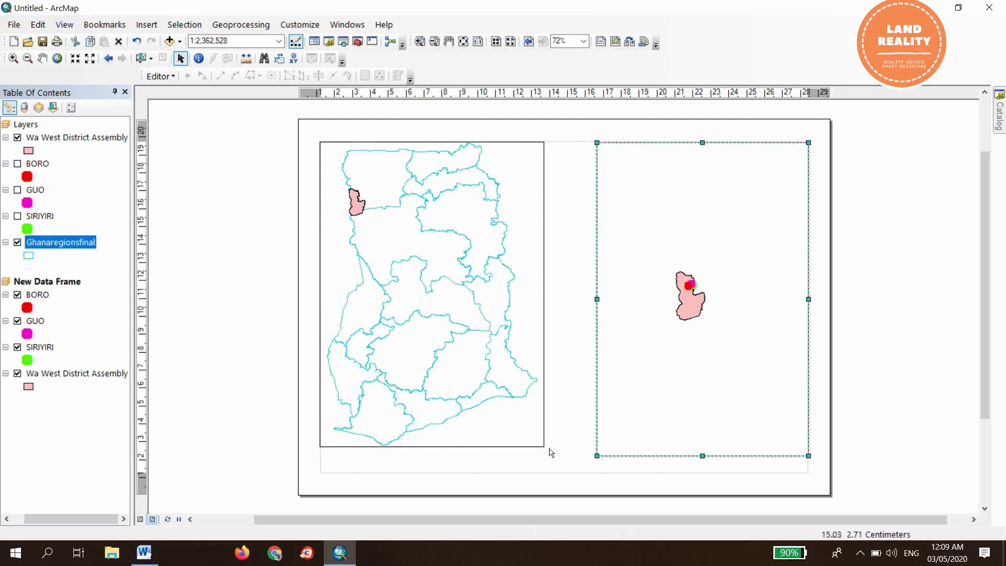
drag(547, 452, 546, 450)
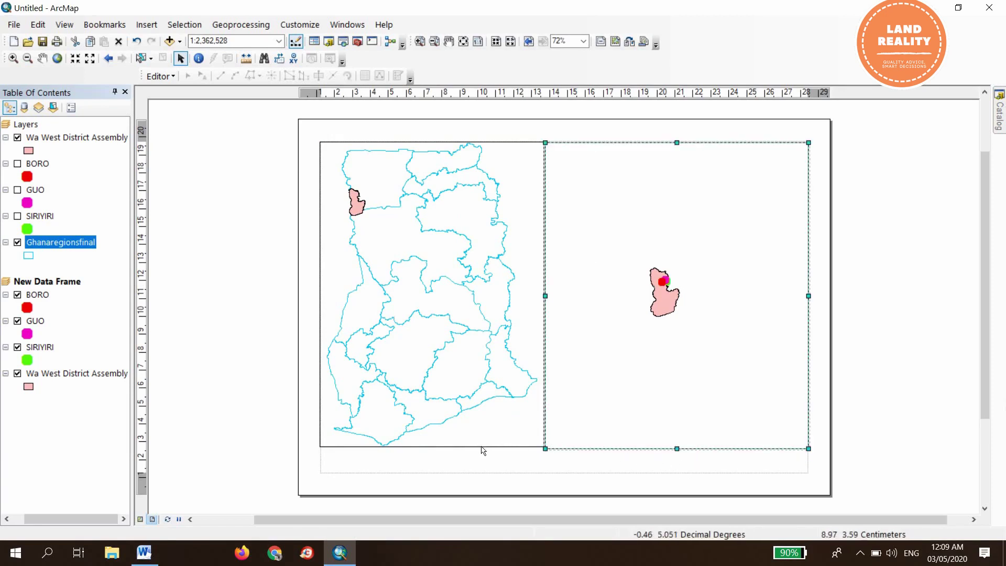
- Extend both the Ghana and Wa West frames down to the bottom margin
click(443, 443)
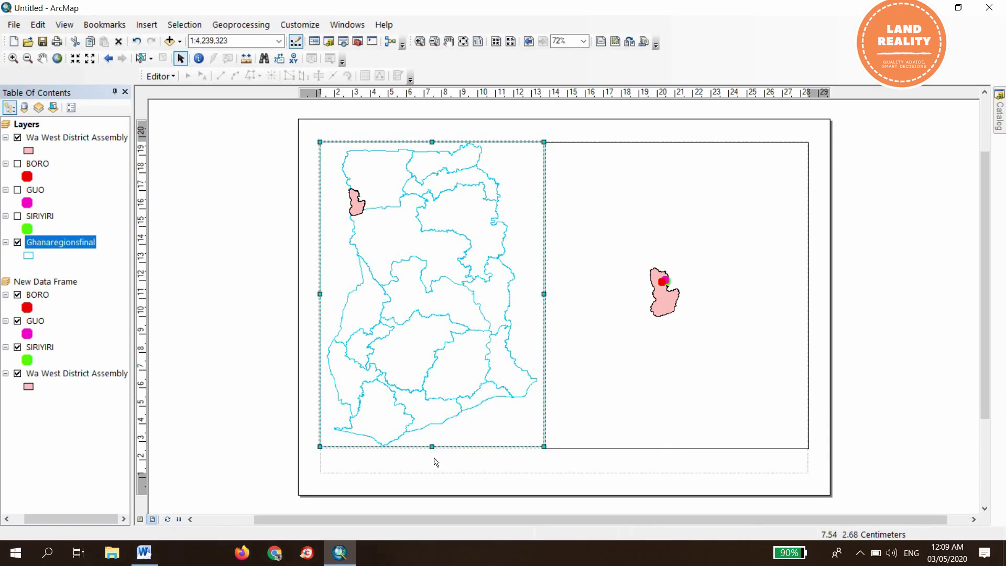
drag(436, 467, 436, 474)
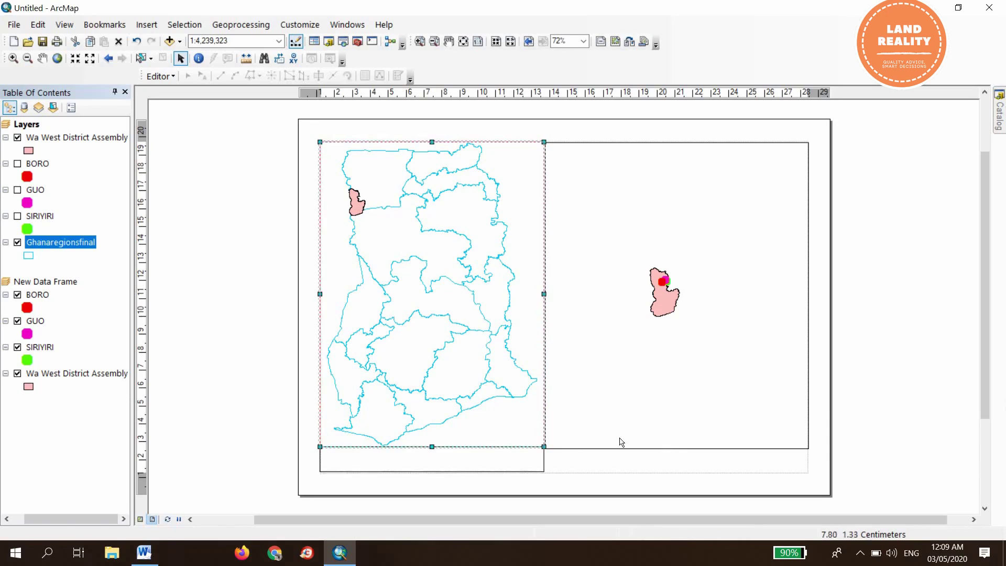
click(604, 439)
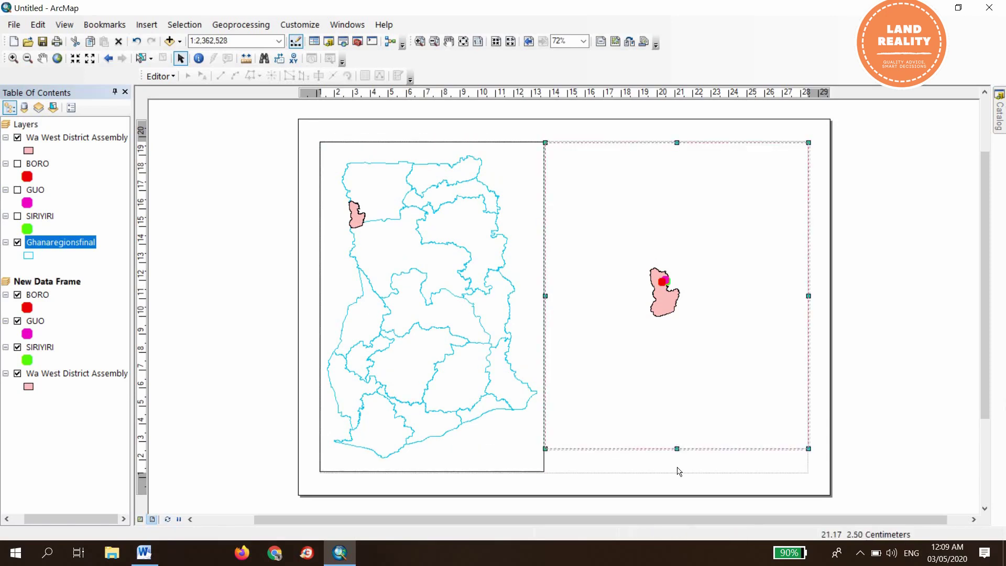
drag(679, 471, 680, 475)
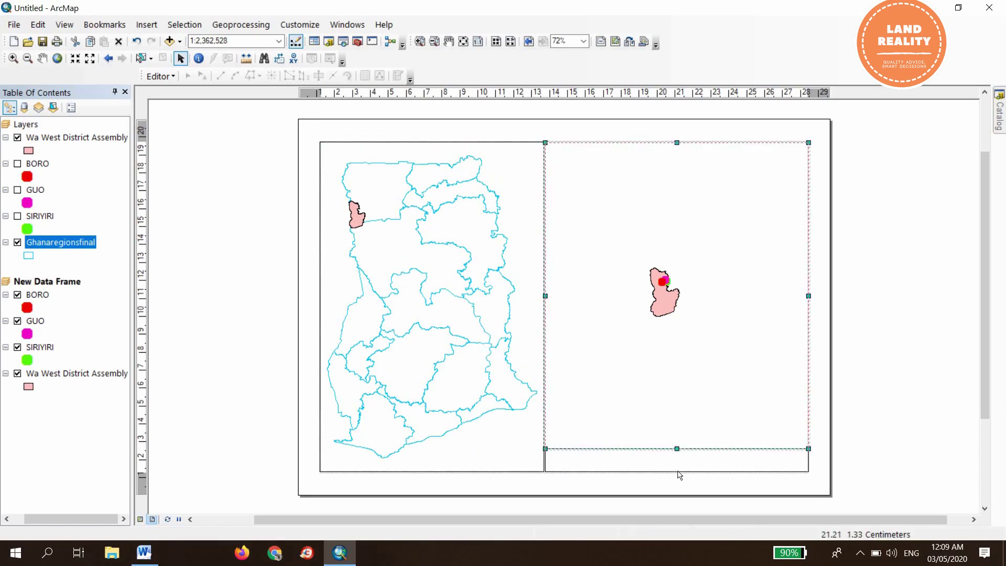
click(855, 373)
click(649, 218)
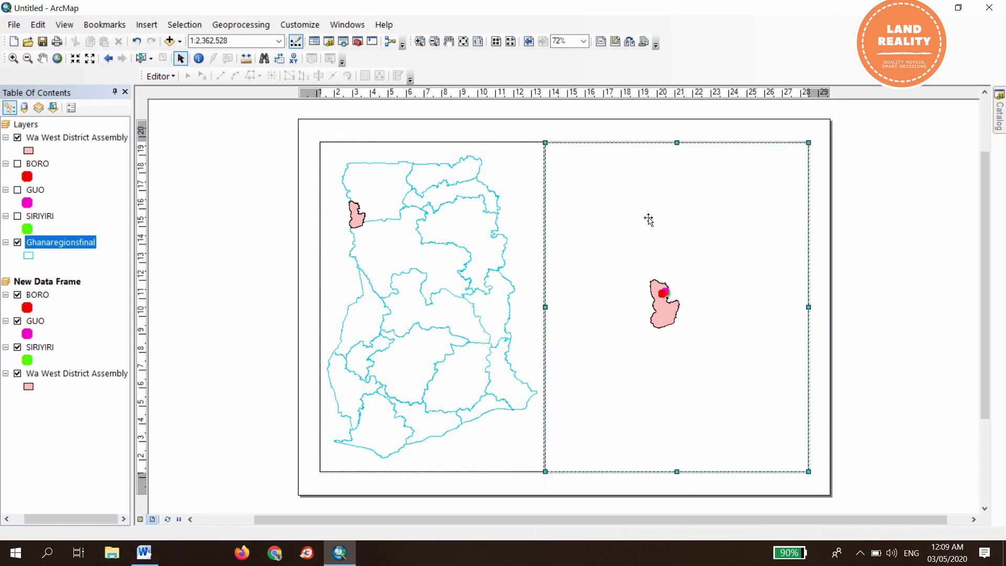
- Zoom the right frame to Wa West District Assembly and the left frame to Ghanaregionsfinal
right_click(80, 374)
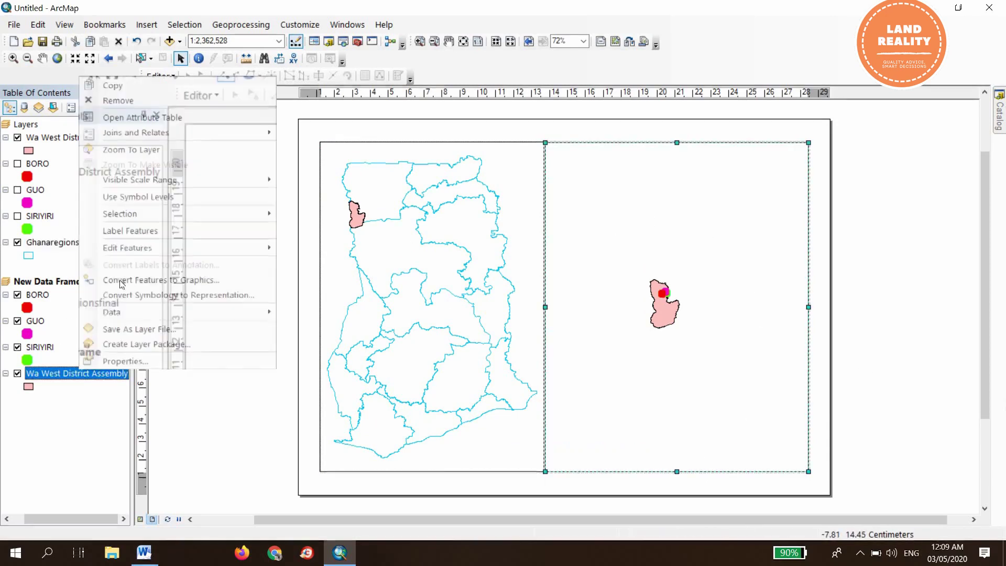
click(131, 149)
click(470, 309)
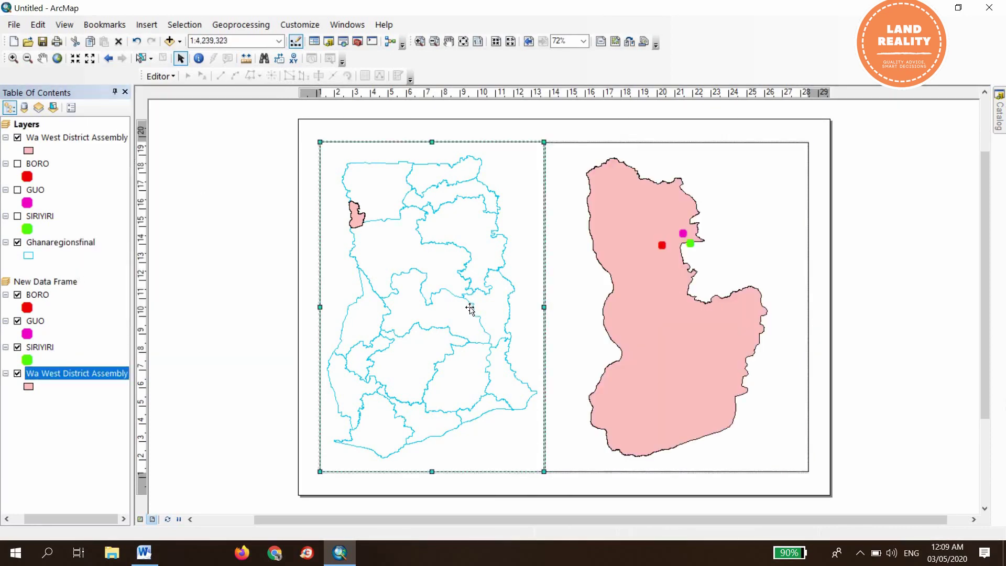
right_click(65, 246)
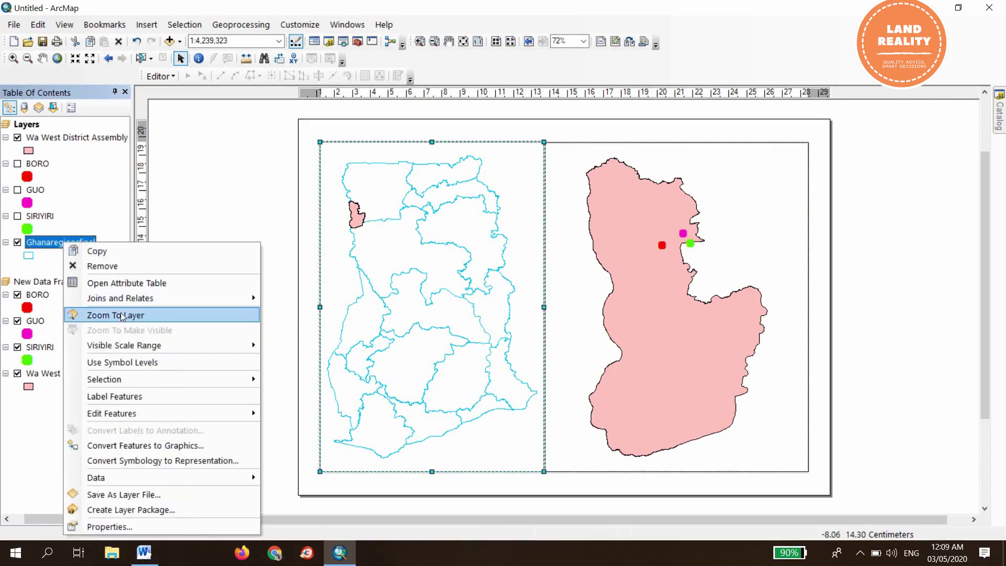
click(123, 317)
click(918, 362)
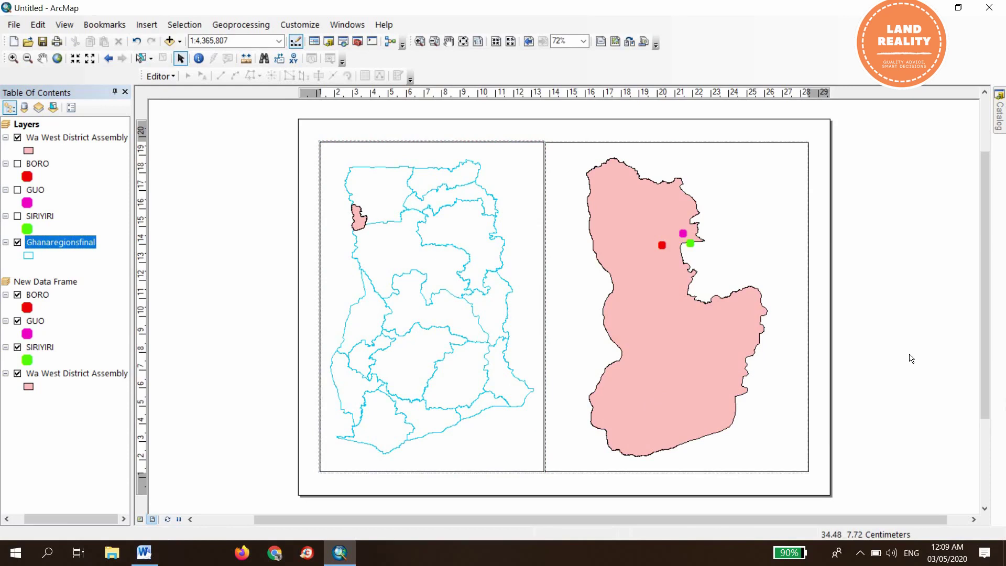
- Trim the Wa West frame's top and right edges to align with the Ghana frame
click(580, 157)
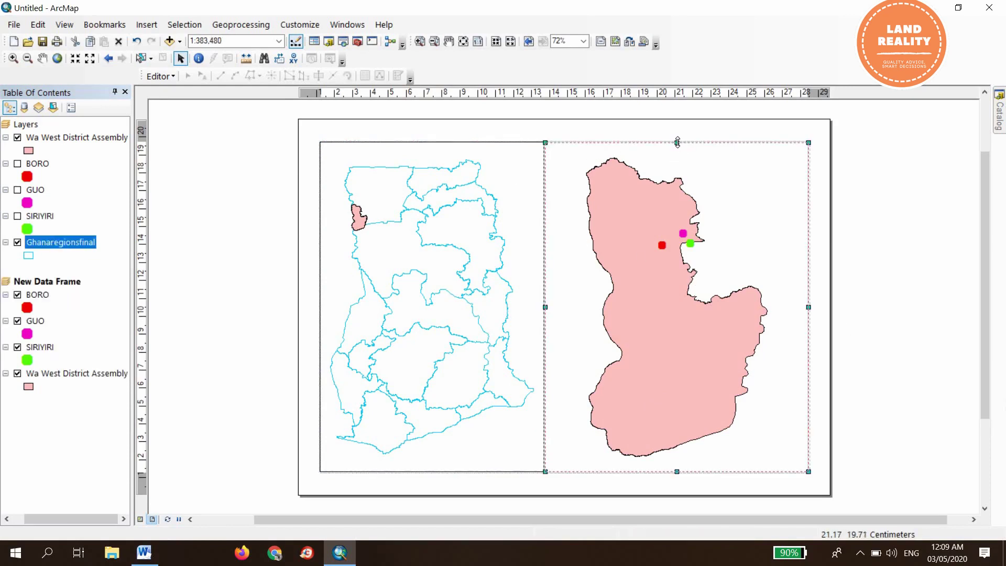
drag(678, 141, 678, 143)
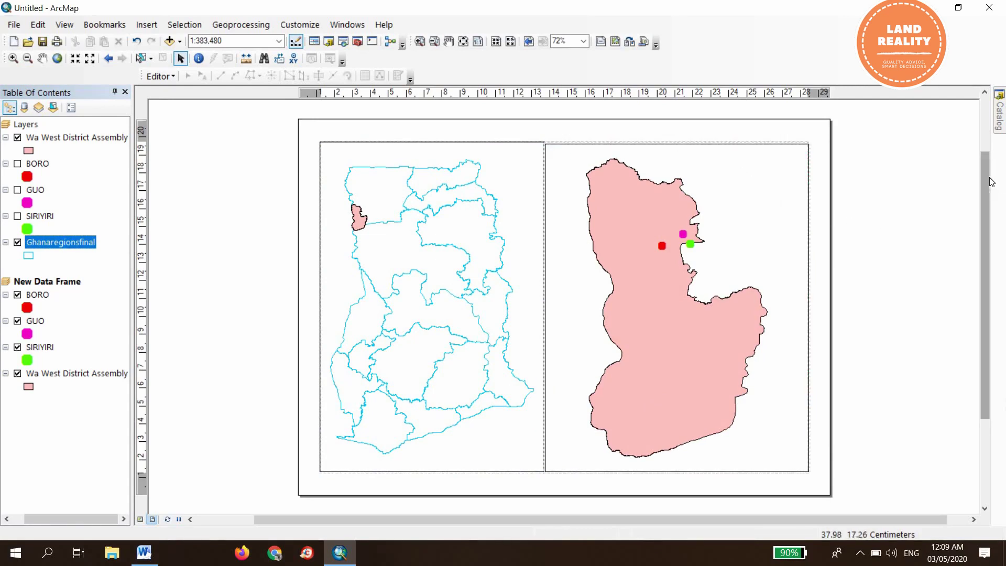
mouse_move(994, 233)
mouse_down()
mouse_move(994, 252)
mouse_move(994, 234)
mouse_up()
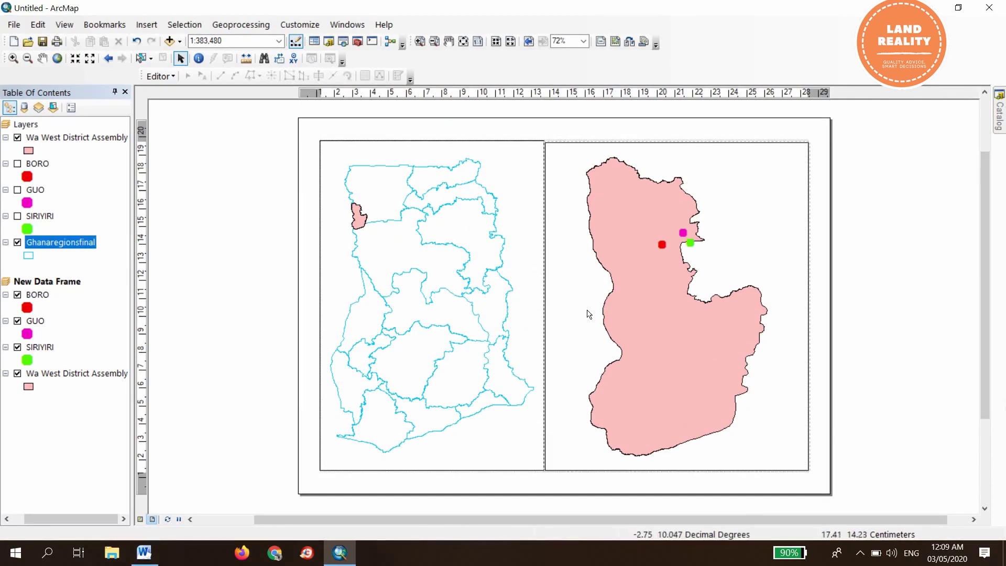
click(807, 224)
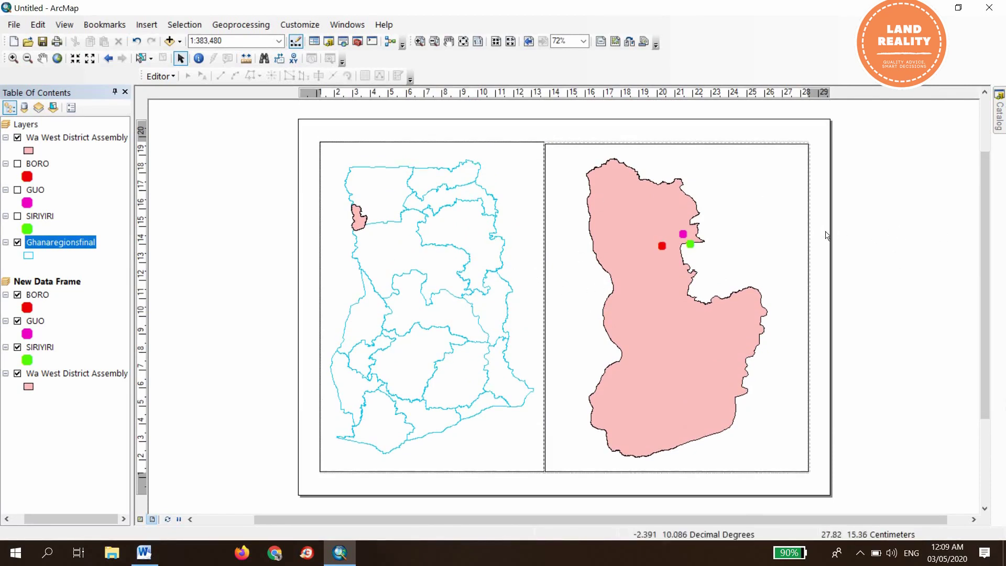
drag(807, 304, 805, 285)
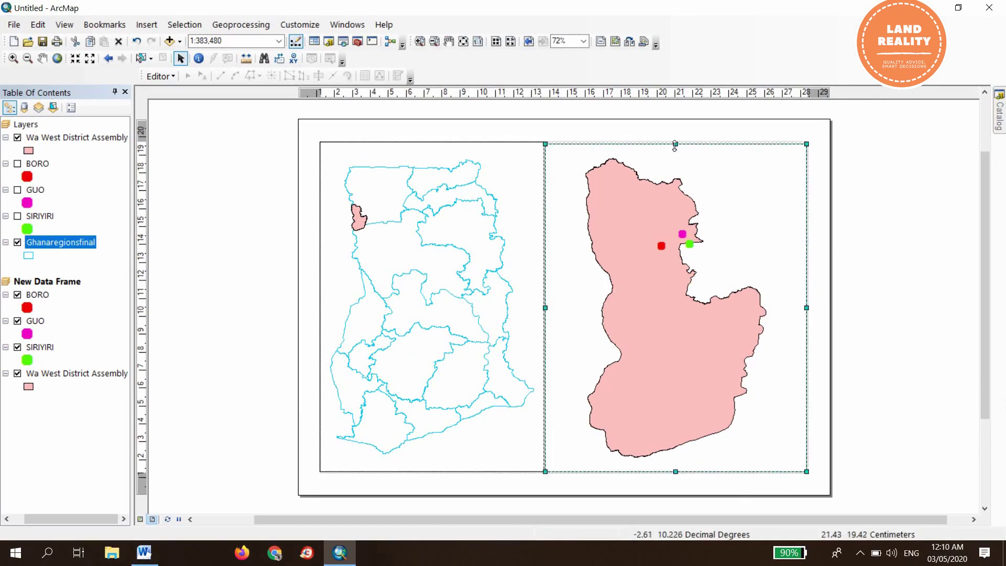
drag(677, 143, 676, 141)
click(907, 197)
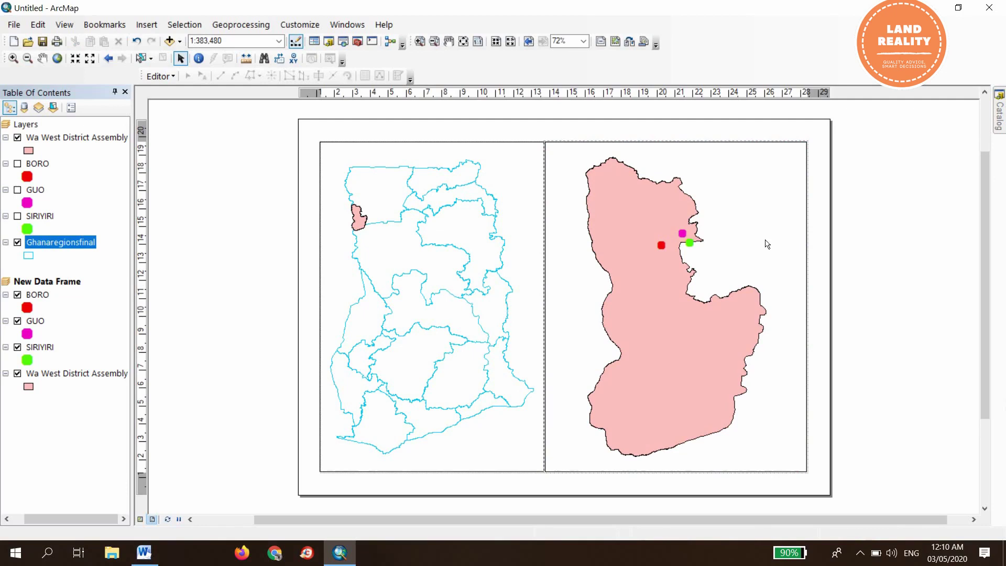
click(483, 315)
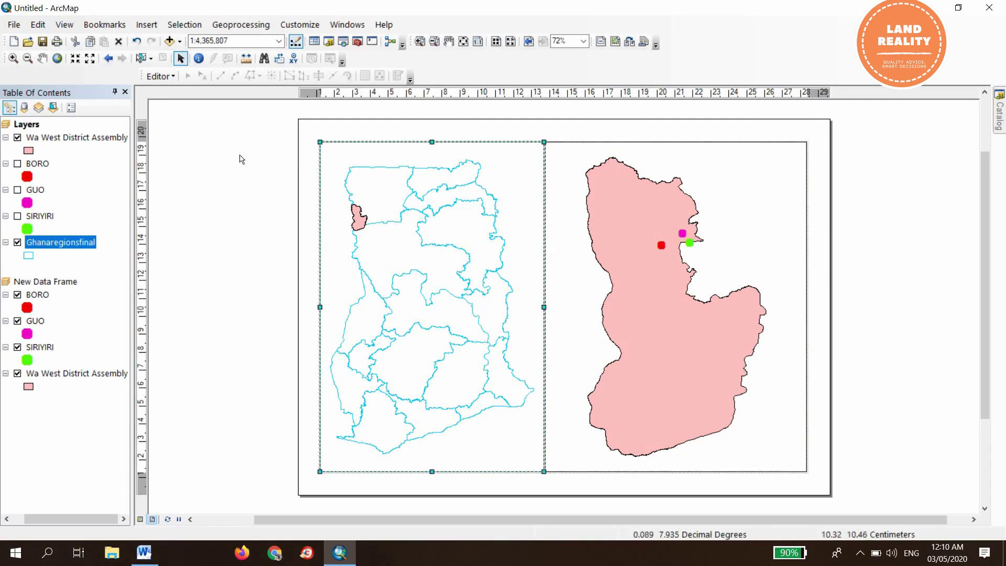
click(151, 27)
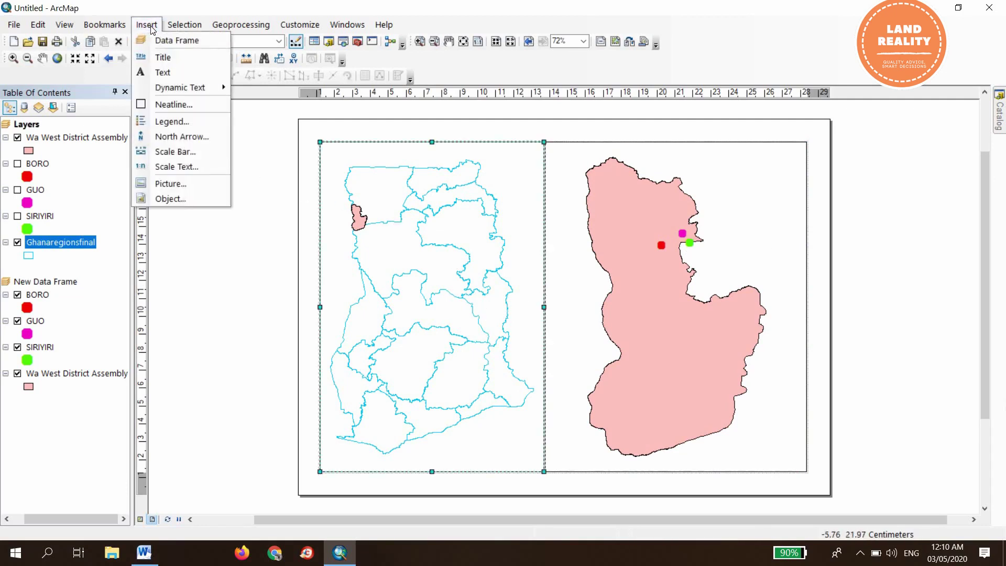
- Add an ESRI North 7 compass north arrow at the Ghana map's top-right corner
click(201, 141)
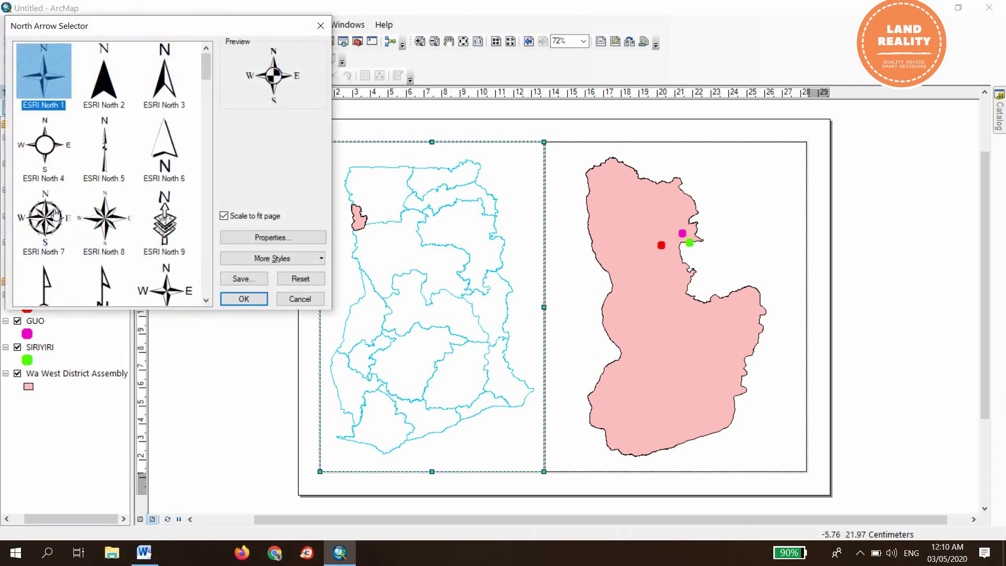
click(45, 217)
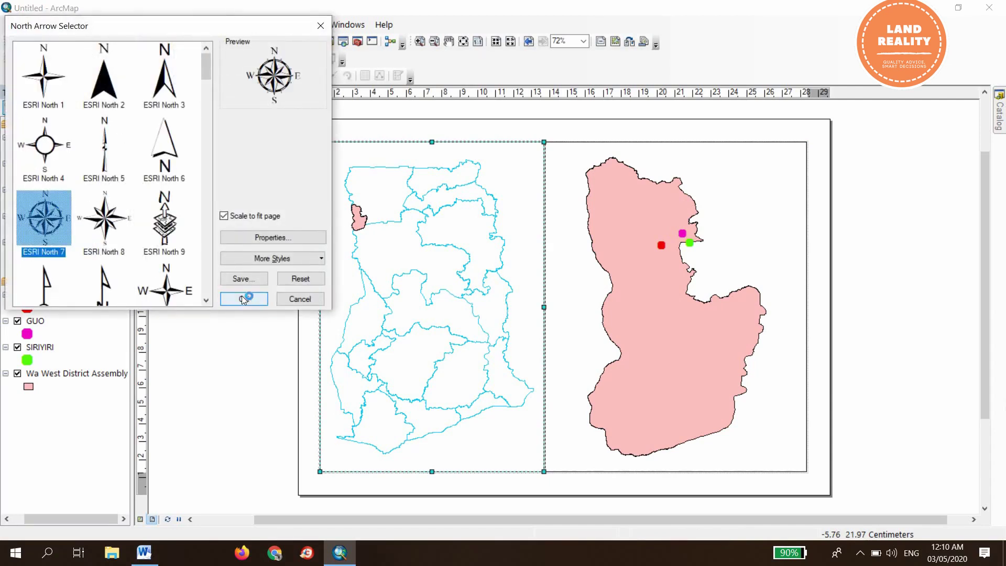
click(244, 299)
drag(480, 335, 537, 182)
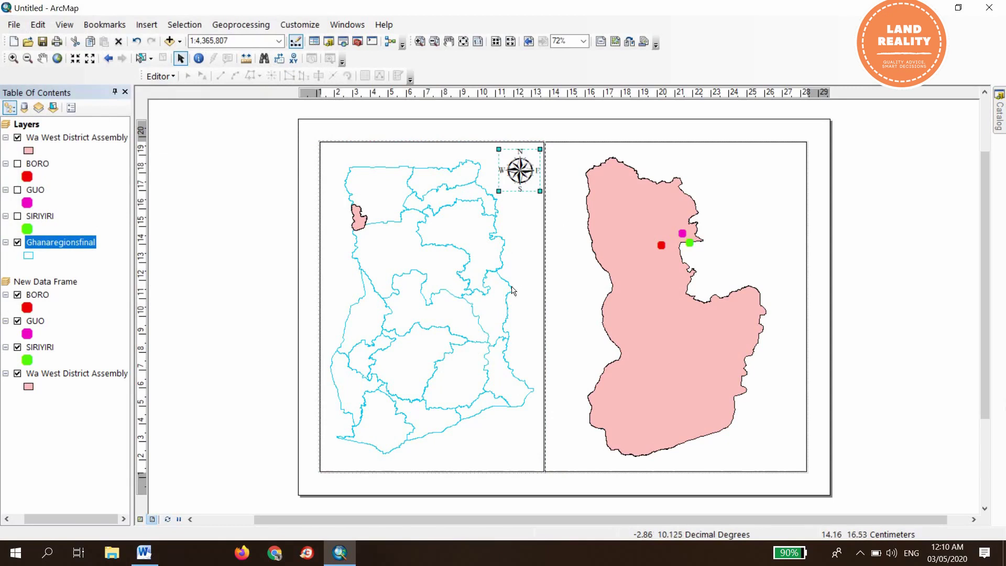
click(623, 306)
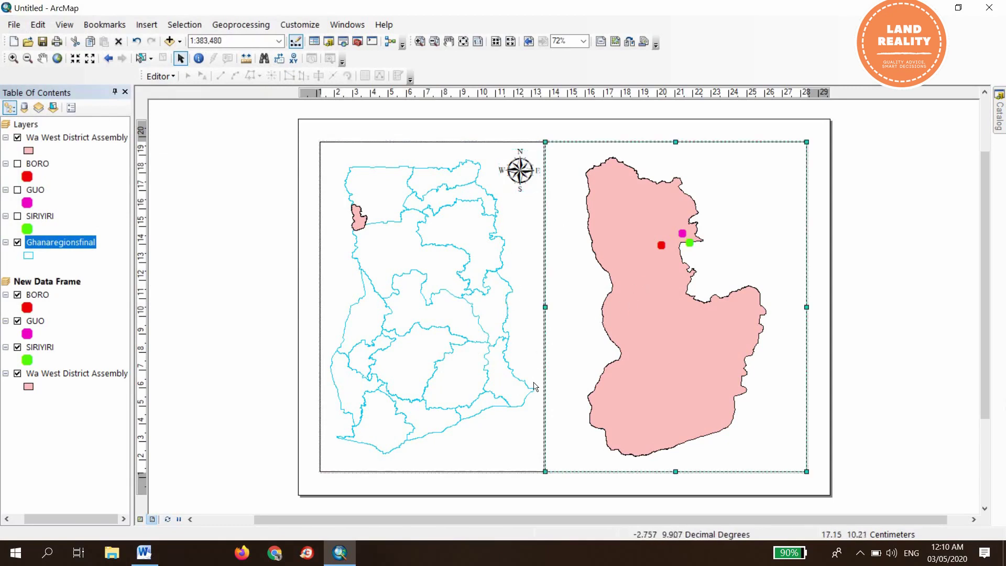
click(457, 392)
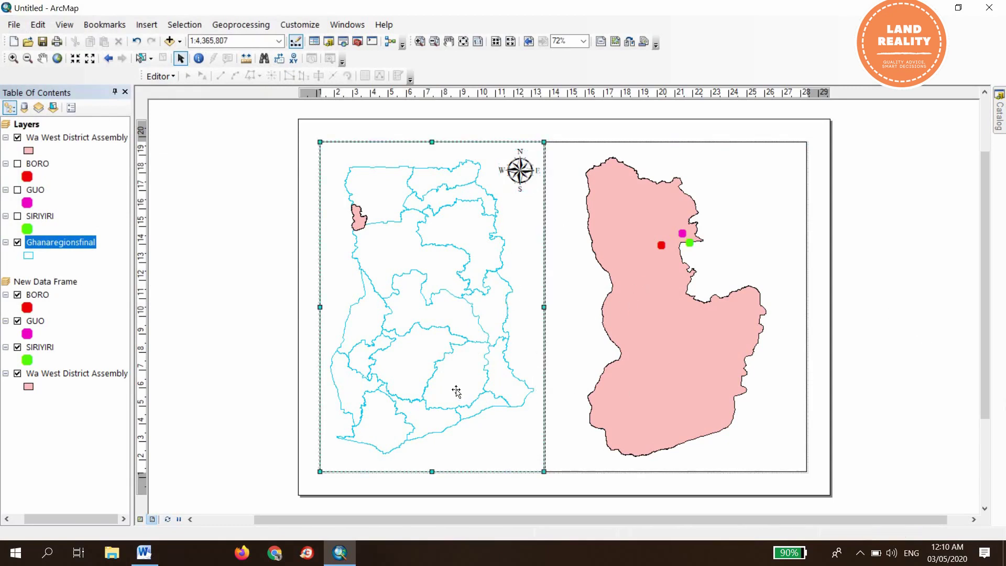
- Insert a default legend through the Legend Wizard and place it at the Ghana map's bottom
click(151, 25)
click(173, 122)
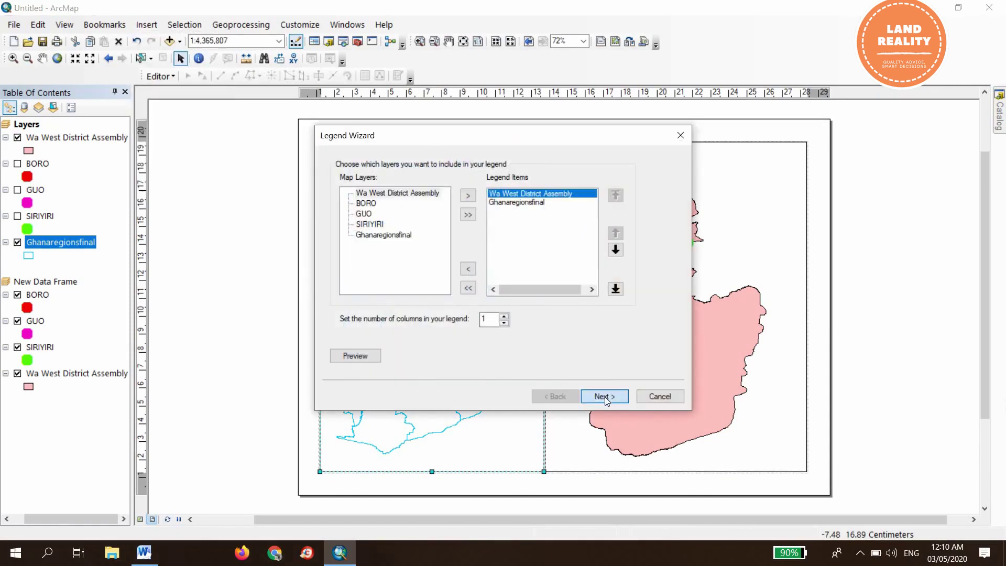
click(604, 398)
click(604, 397)
click(604, 397)
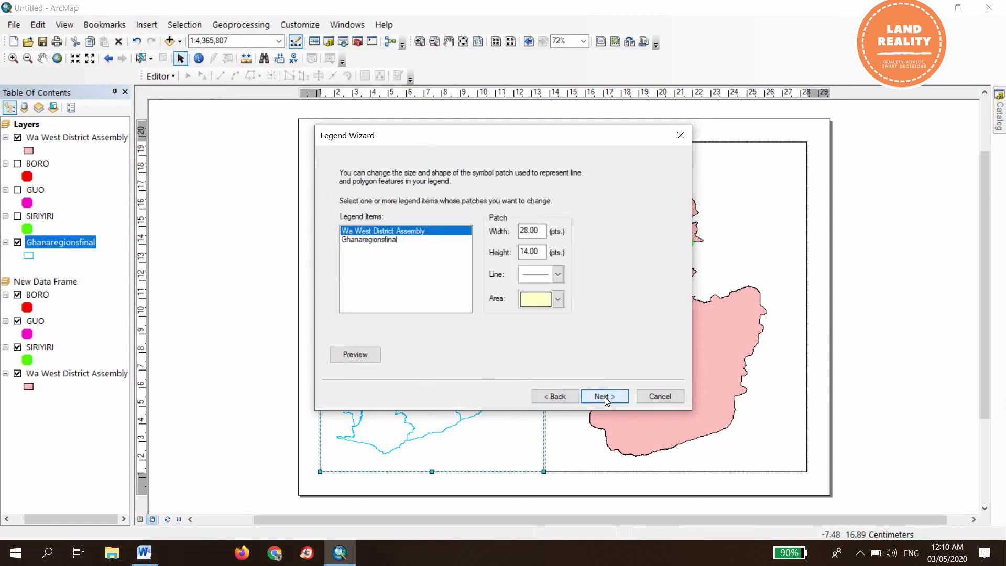
click(604, 397)
click(604, 397)
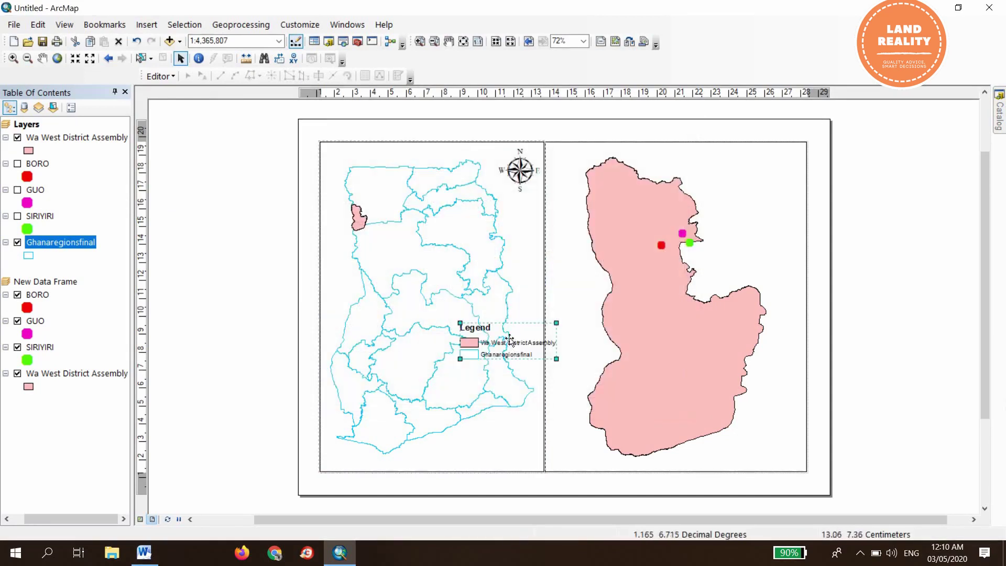
drag(511, 340, 543, 445)
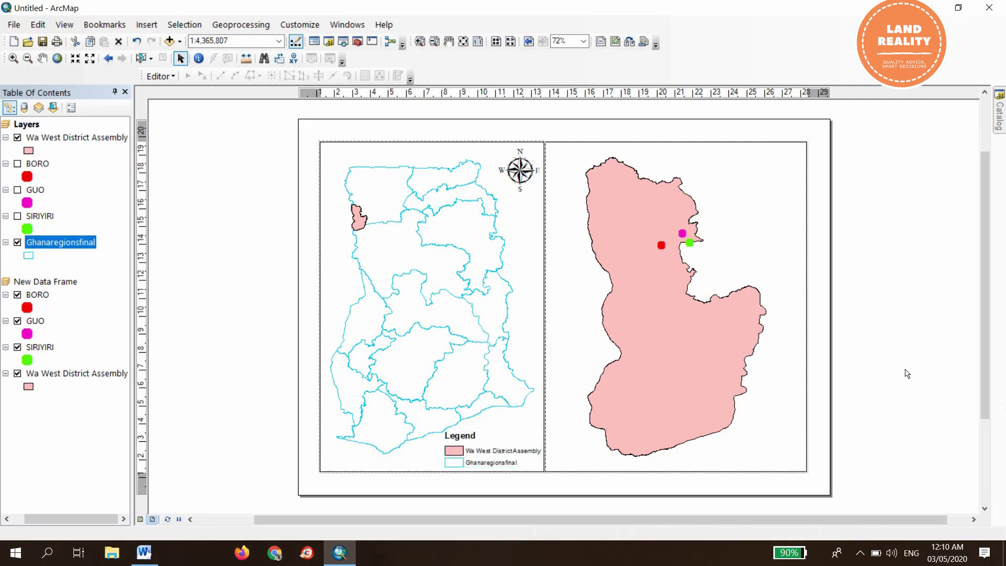
click(454, 338)
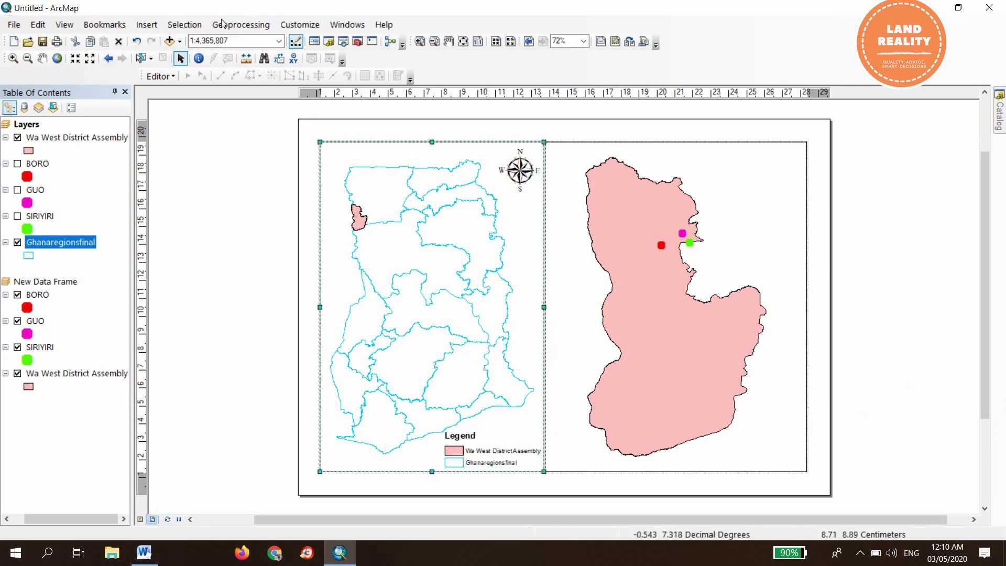
- Choose the Alternating Scale Bar 1 style and set its division units to Kilometers
click(146, 25)
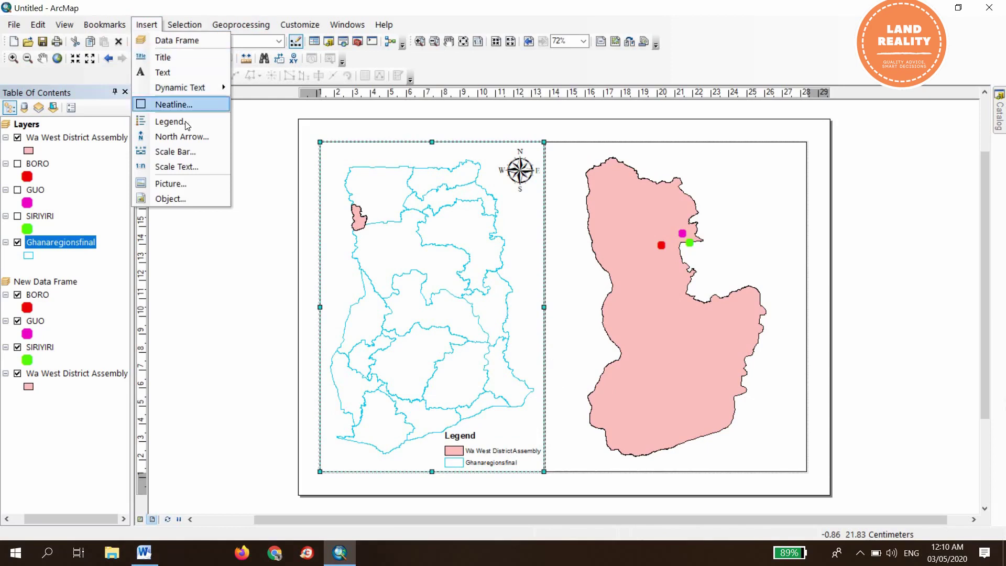
click(189, 151)
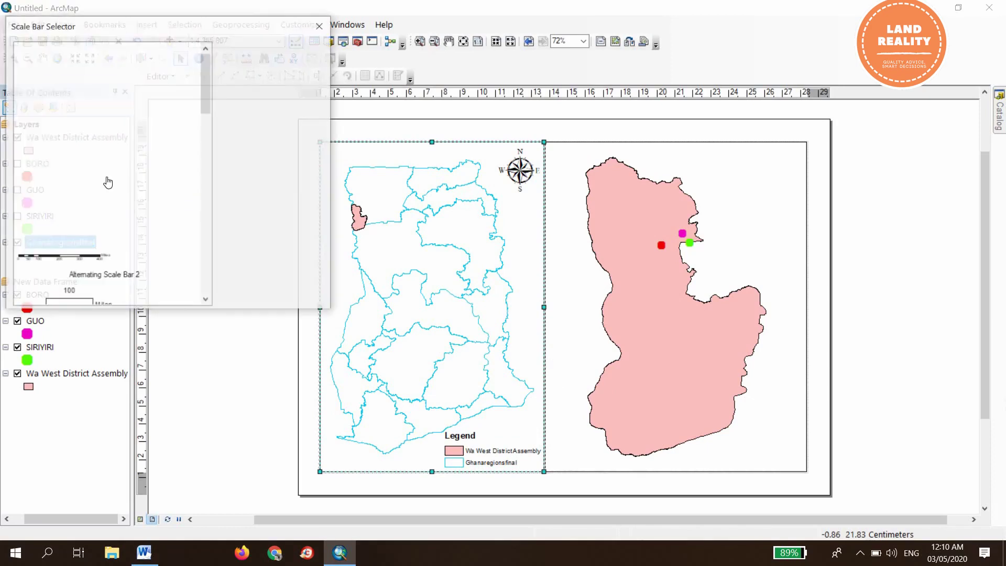
click(172, 222)
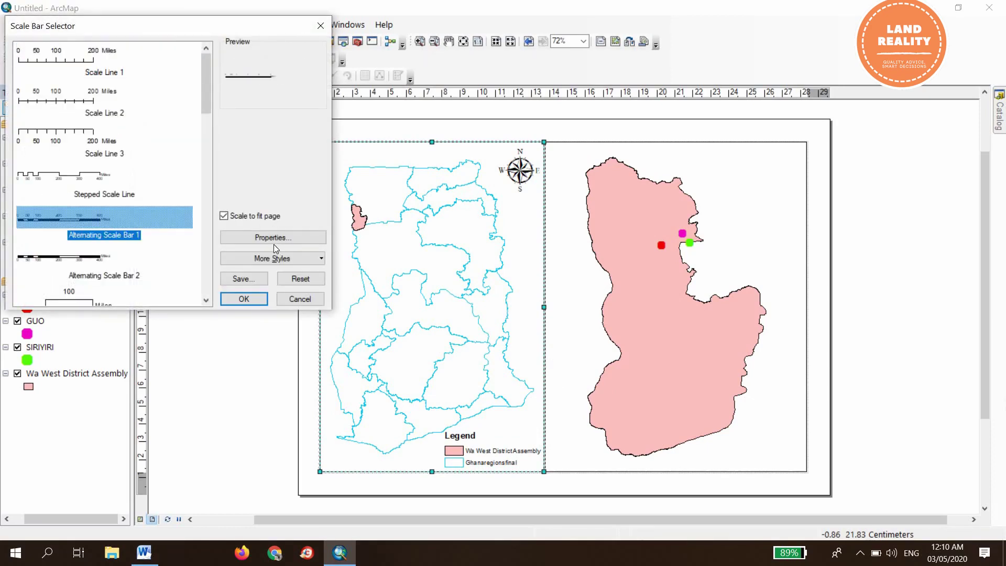
click(278, 239)
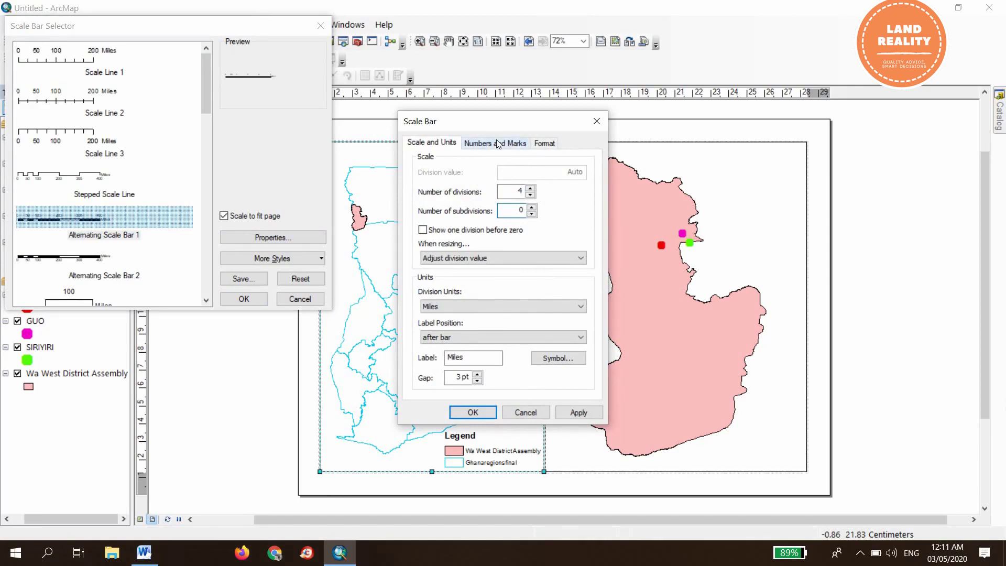
click(482, 312)
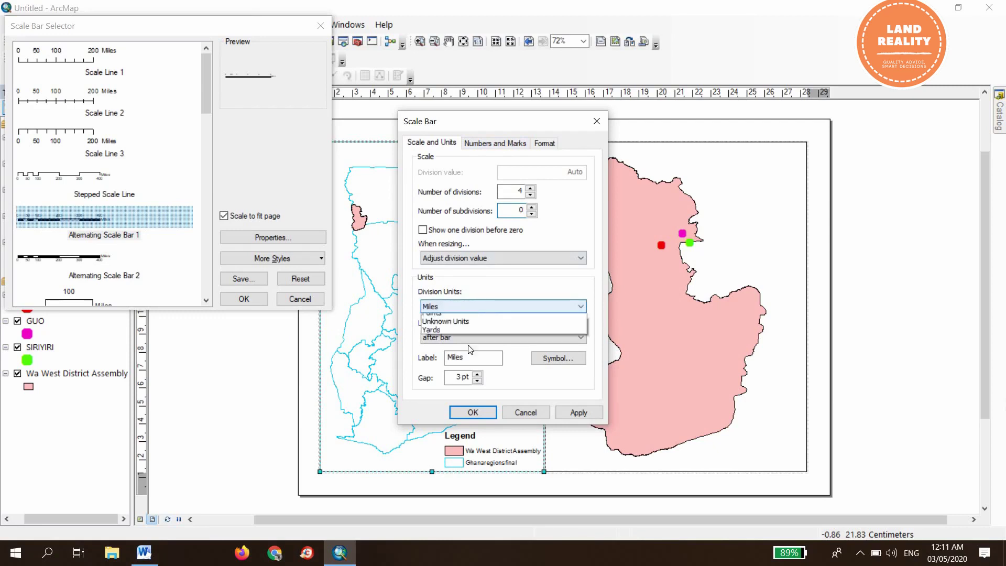
click(466, 361)
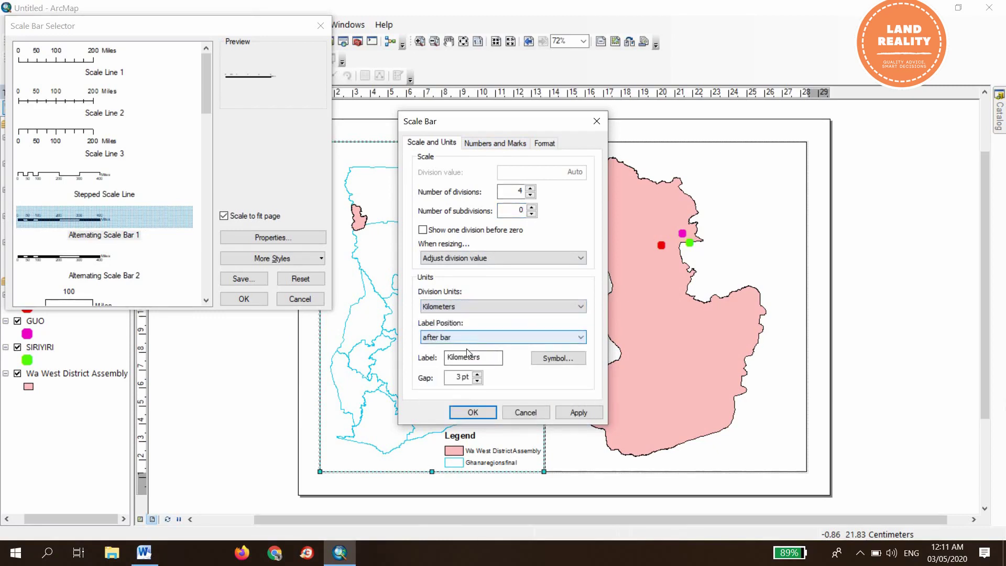
- Label only the scale bar's divisions, apply the settings and insert it into the layout
click(494, 143)
click(502, 184)
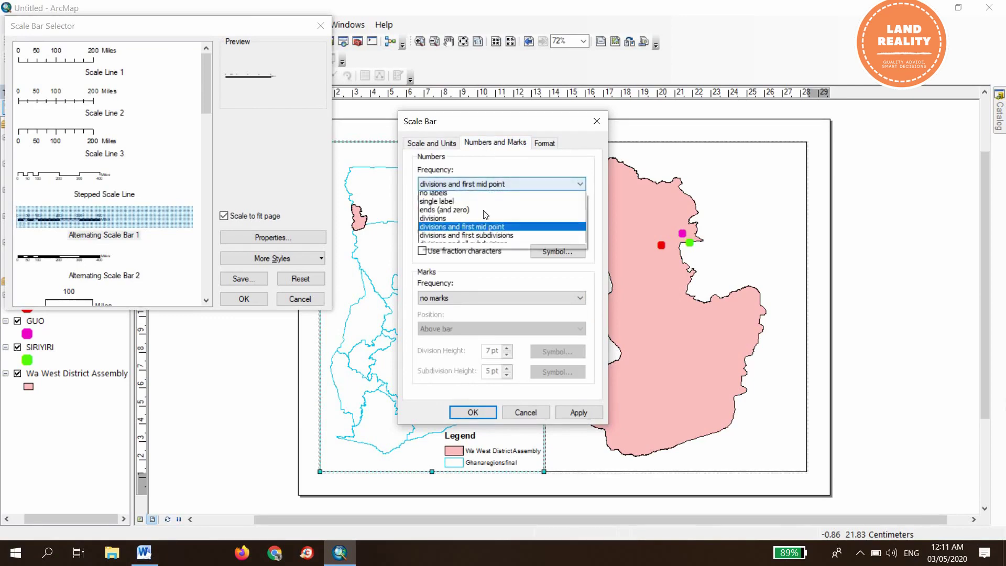
click(504, 216)
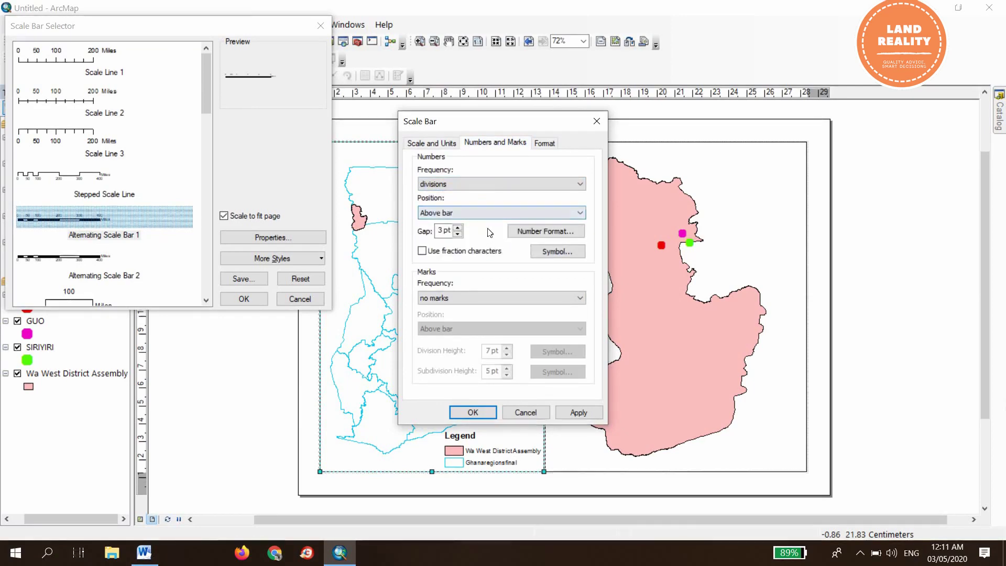
click(546, 144)
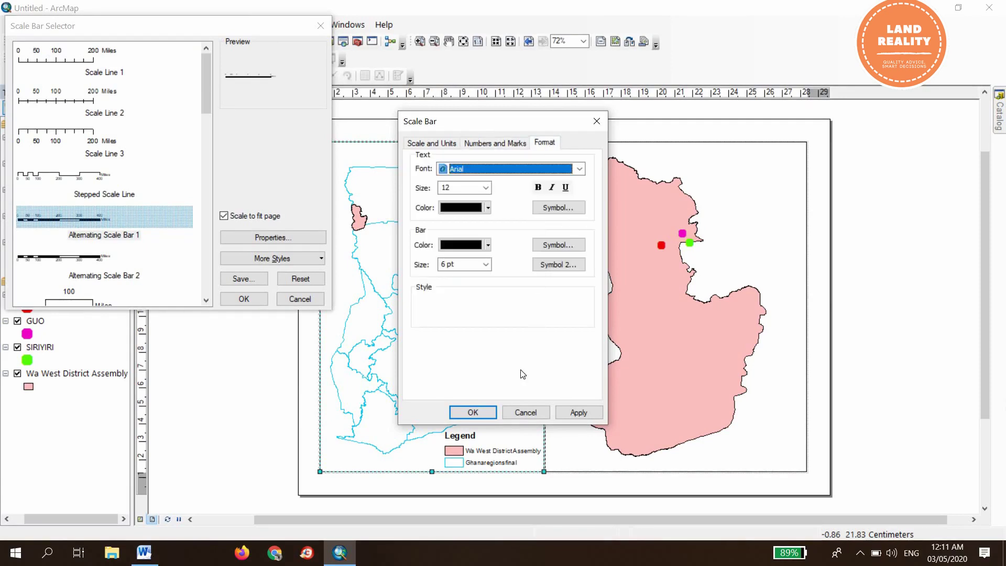
click(579, 413)
click(473, 413)
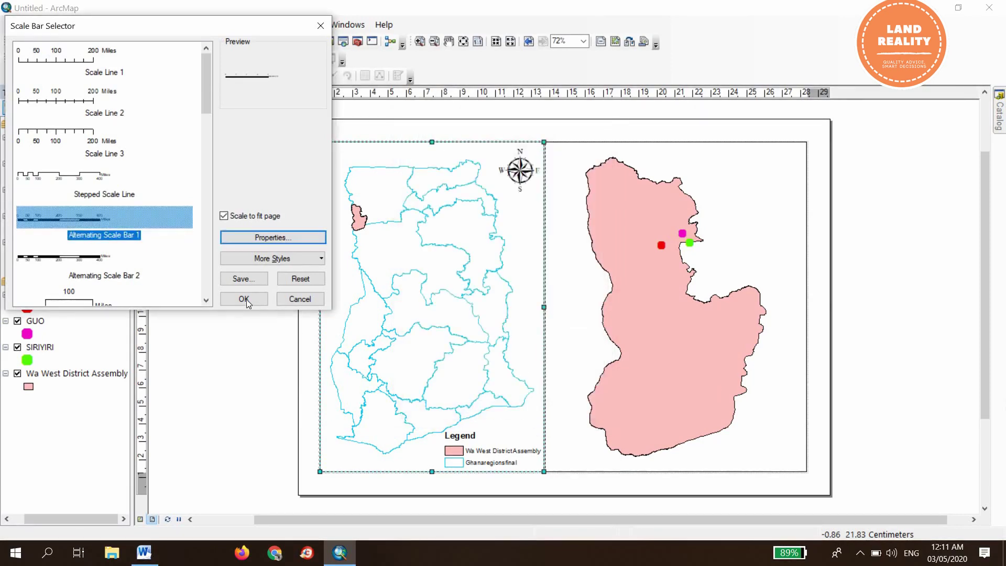
click(244, 299)
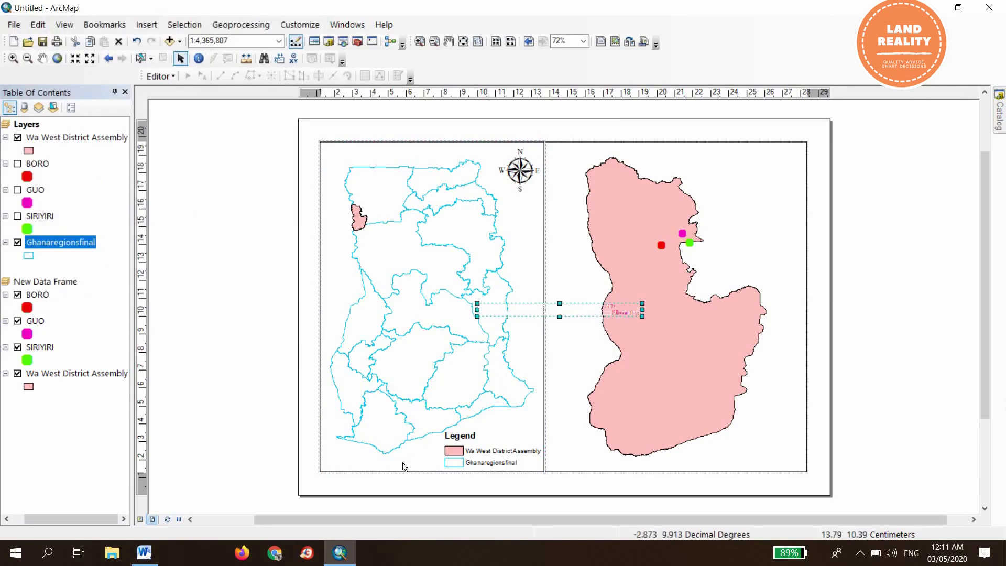
- Move the scale bar to the Ghana map's bottom left, nudge it down, then activate the Wa West frame
drag(640, 309, 407, 458)
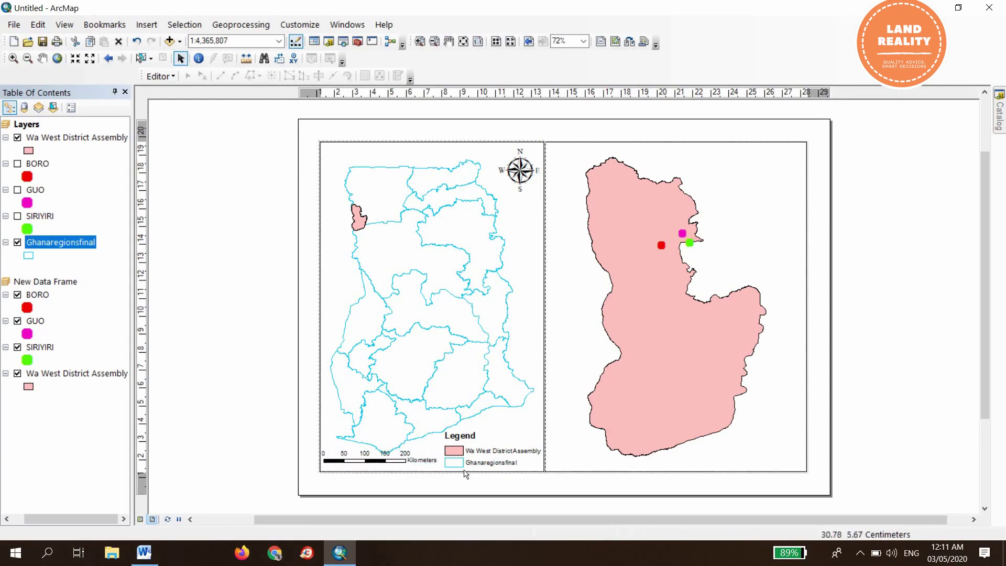
click(374, 460)
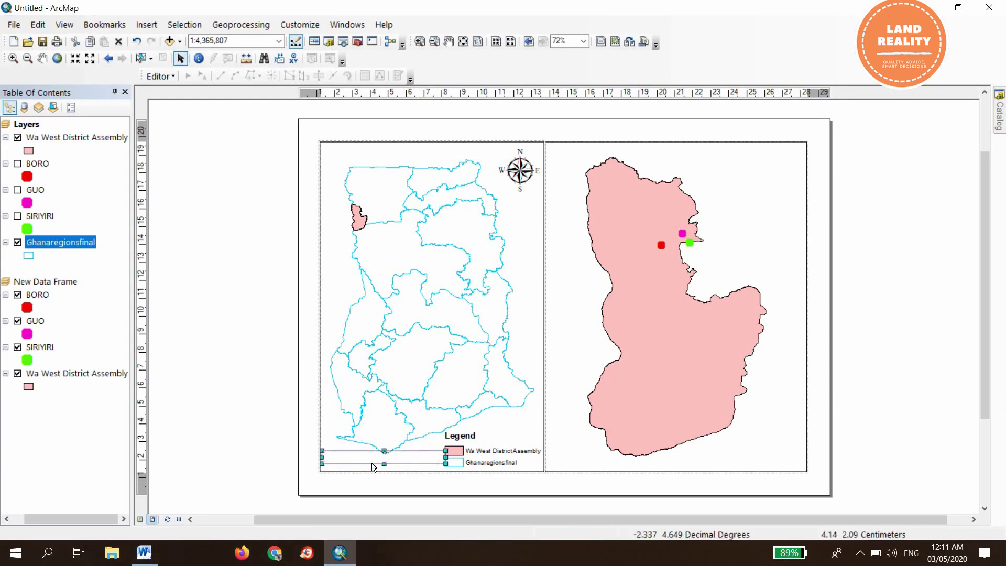
key(Down)
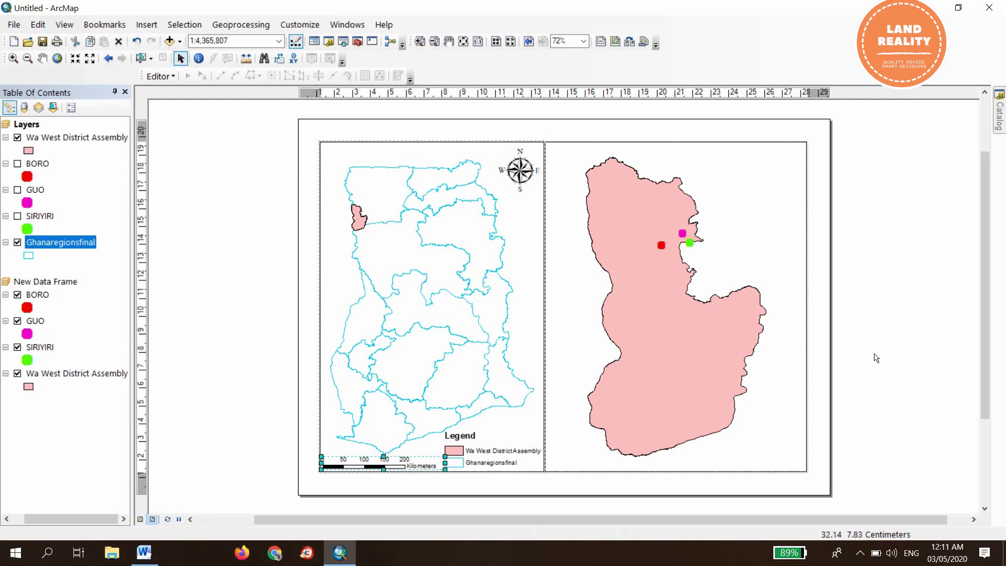
click(876, 358)
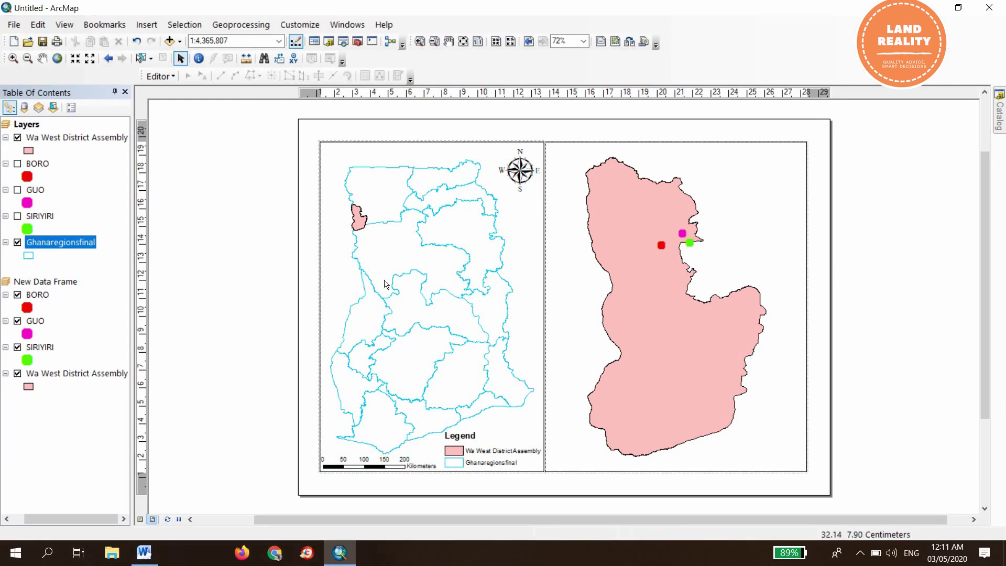
click(443, 307)
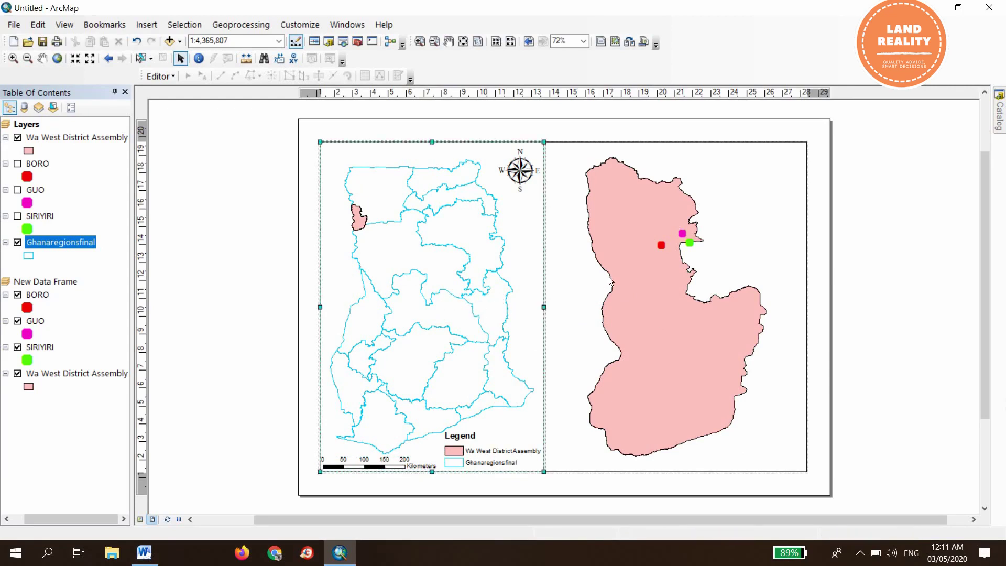
click(649, 269)
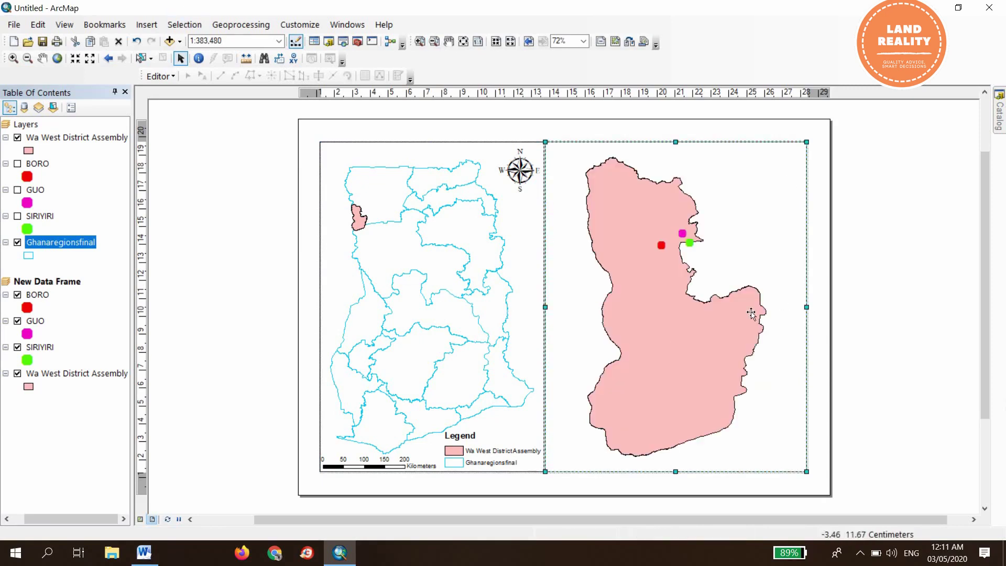
- Insert a legend with all four layers and default settings at the Wa West map's lower right
click(145, 26)
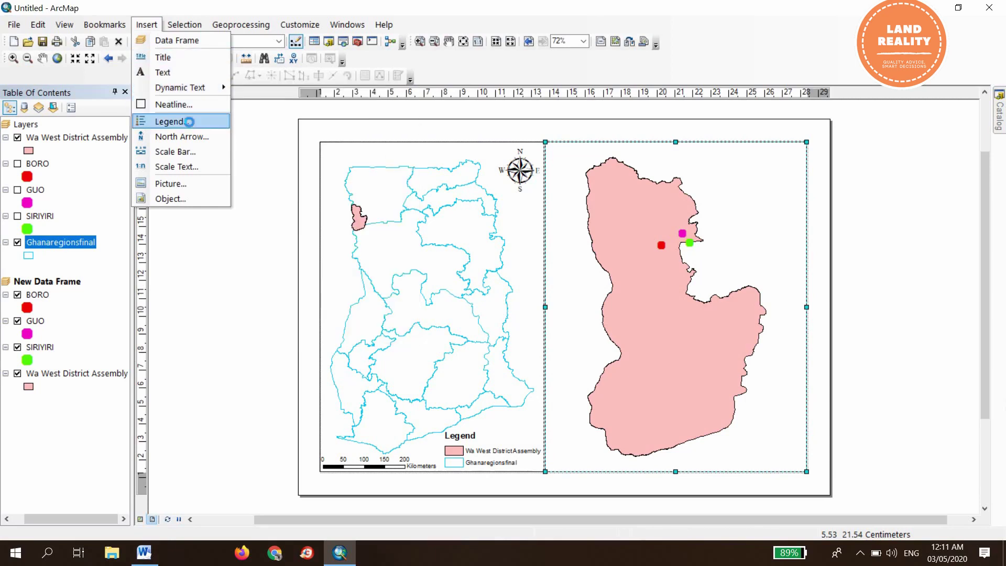
click(178, 122)
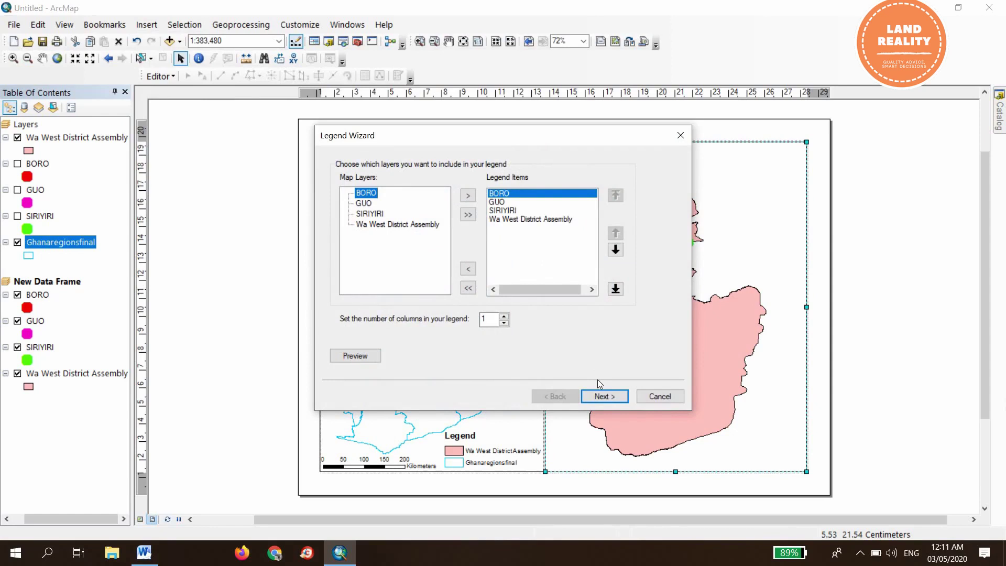
click(604, 396)
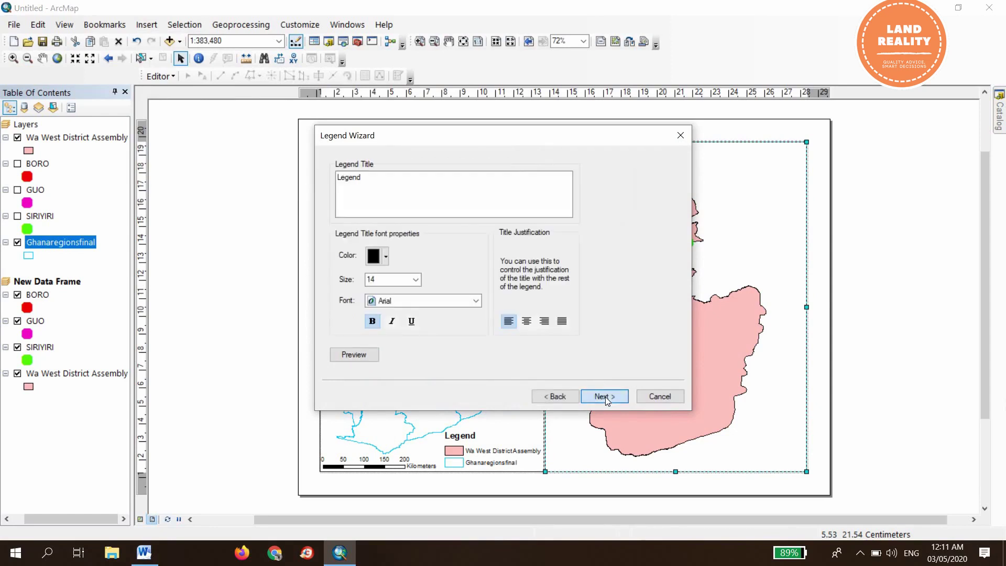
click(604, 396)
click(605, 396)
click(605, 397)
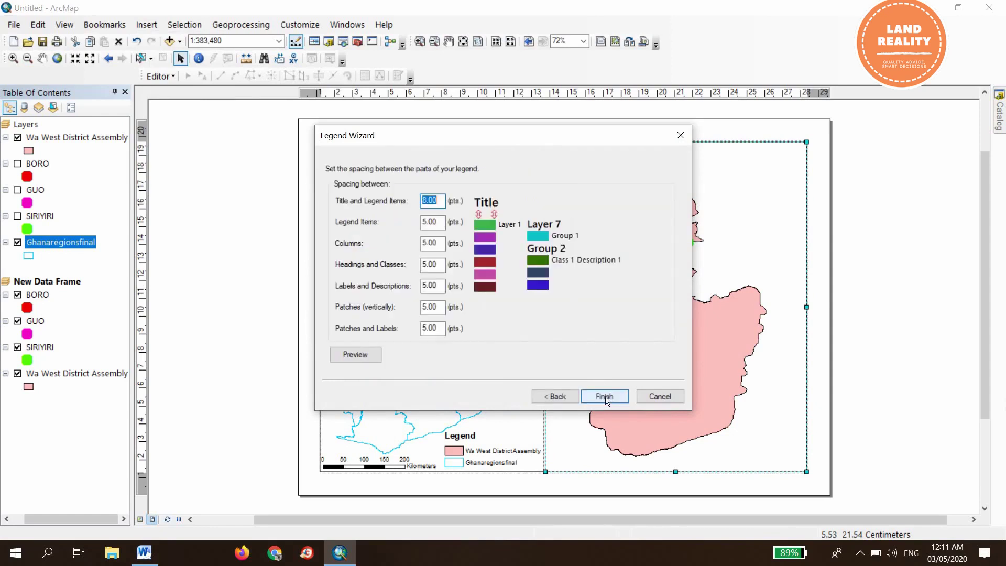
click(605, 397)
drag(520, 336, 757, 458)
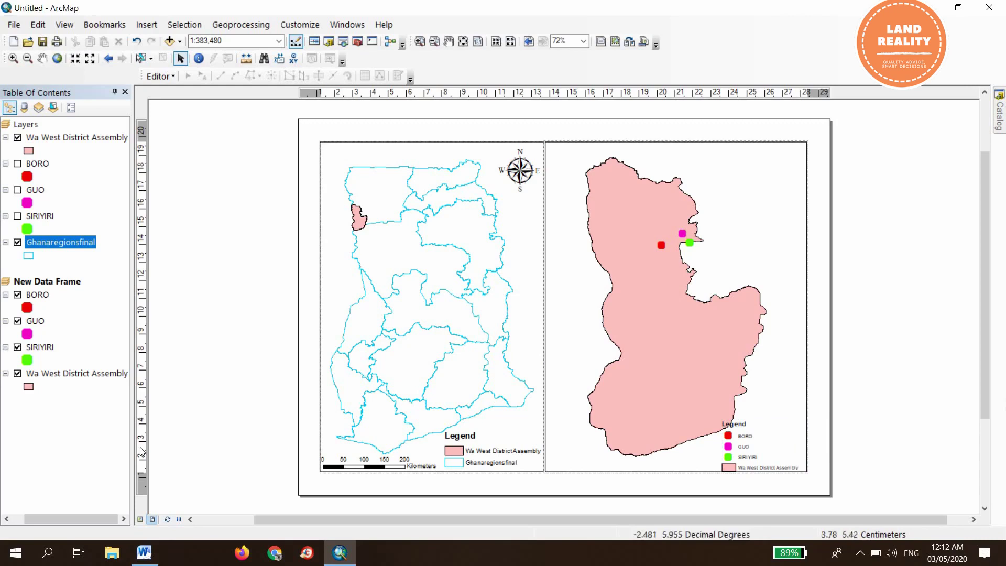
- Shift the Wa West district up in Data View, then nudge the legend slightly in Layout View
click(139, 519)
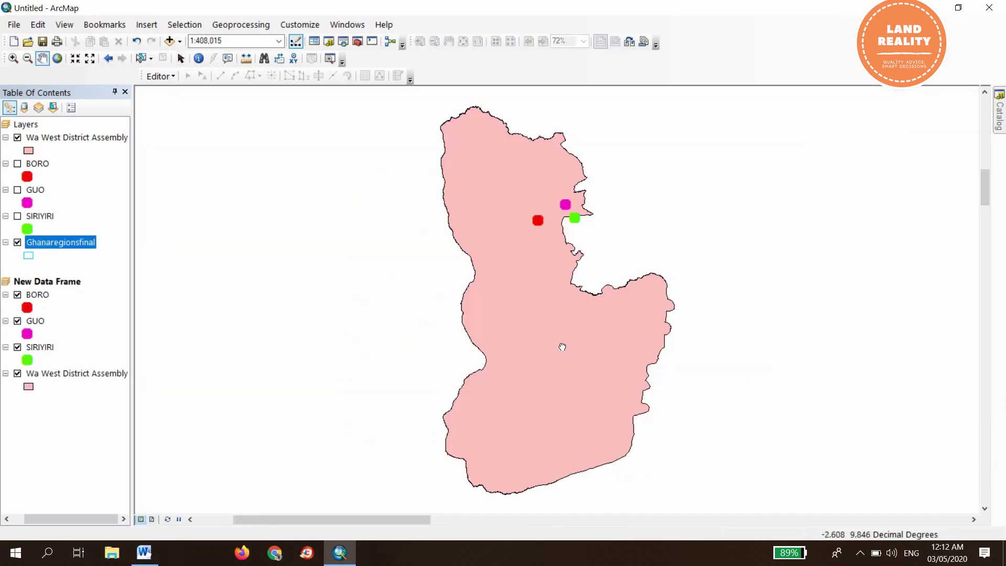
drag(577, 330, 583, 322)
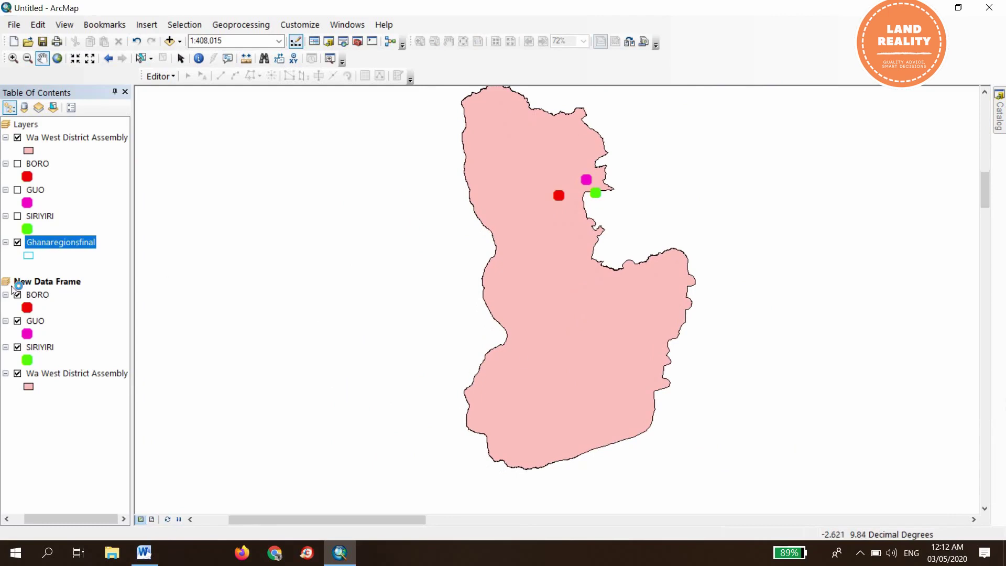
click(153, 519)
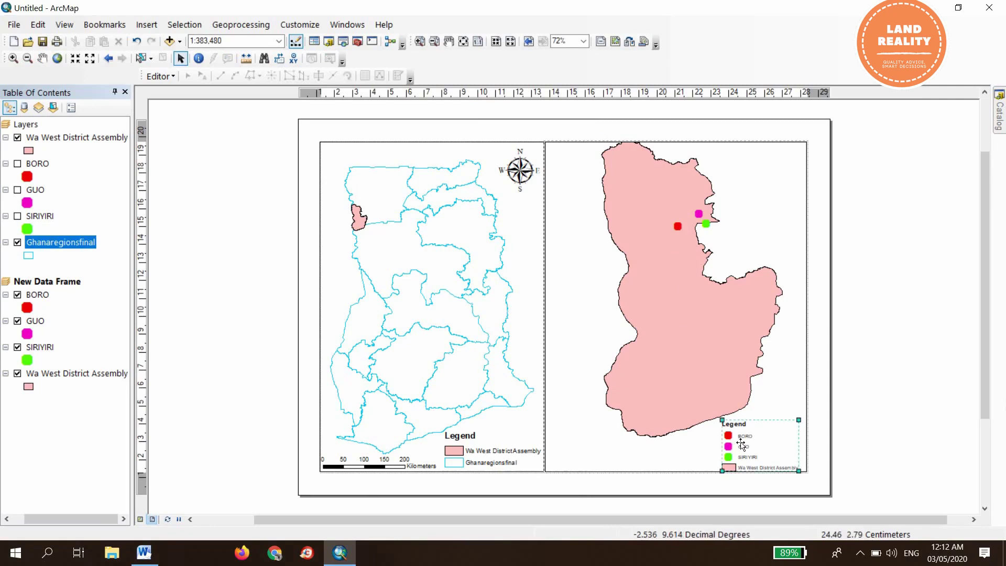
drag(737, 446, 719, 475)
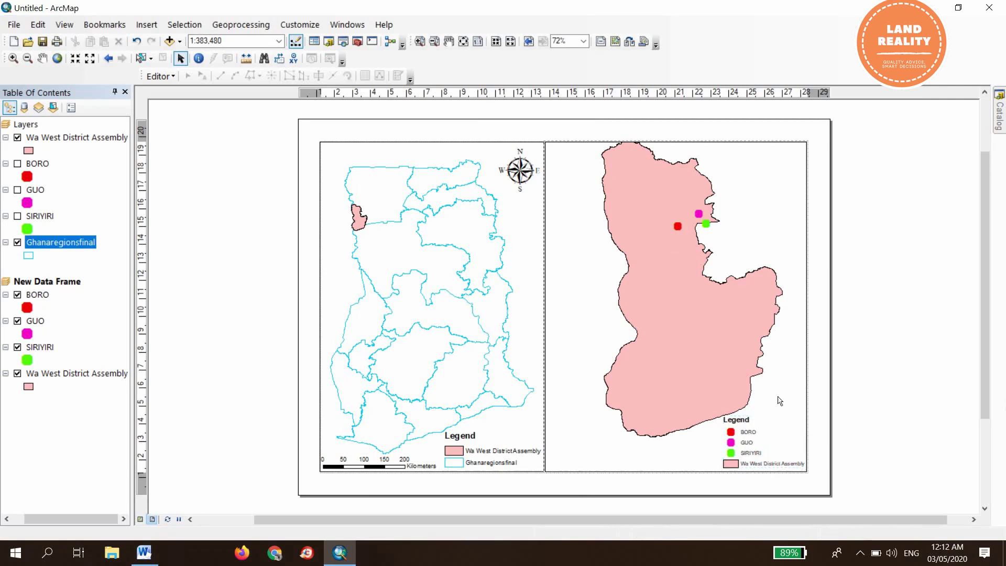
- Insert an ESRI North 7 compass north arrow into the Wa West map
click(652, 349)
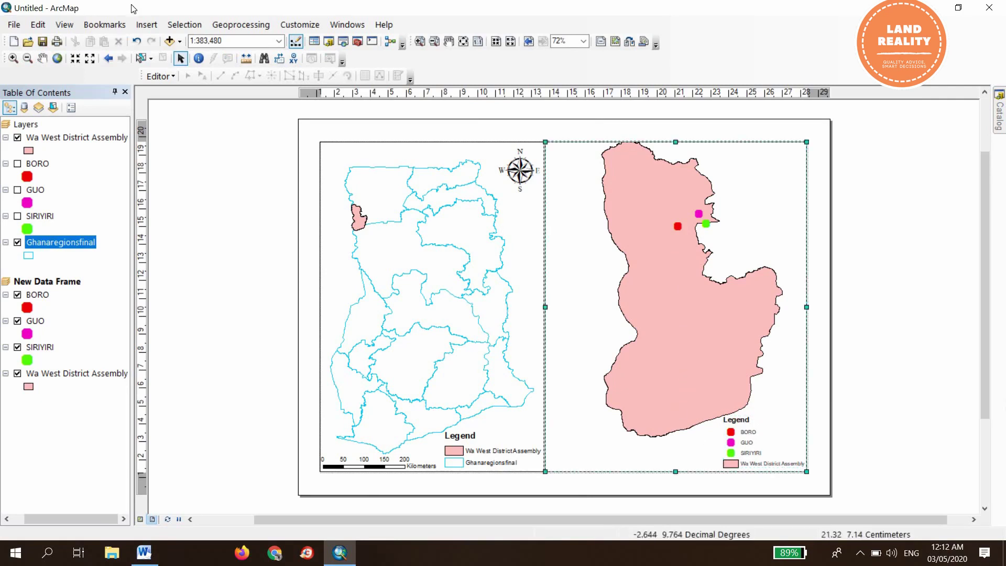
click(155, 25)
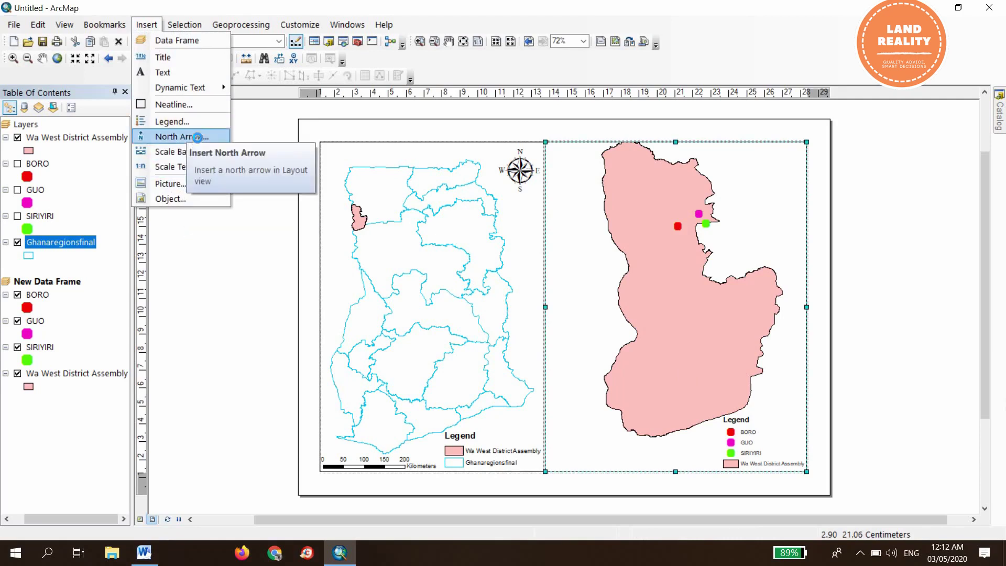
click(358, 234)
click(46, 219)
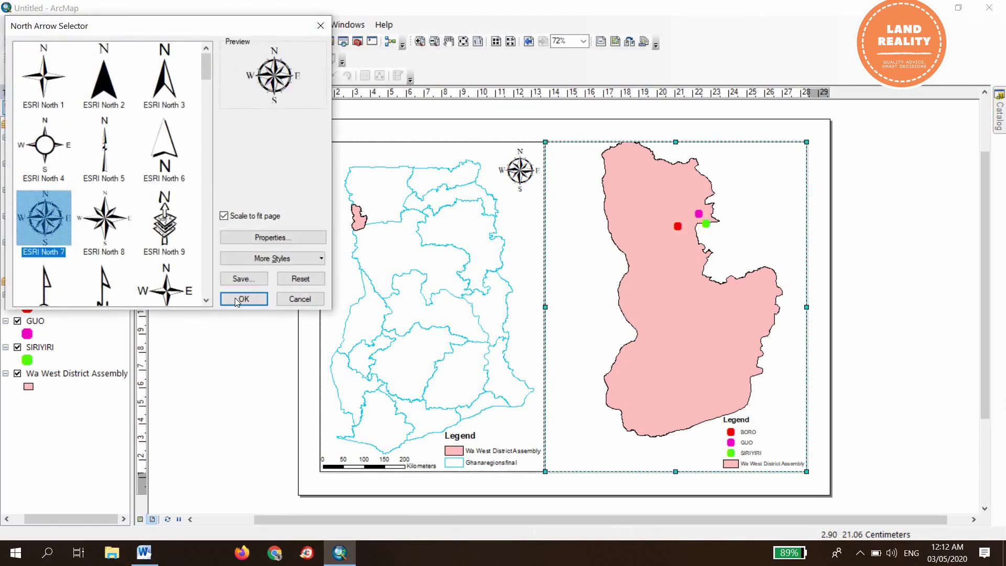
click(244, 299)
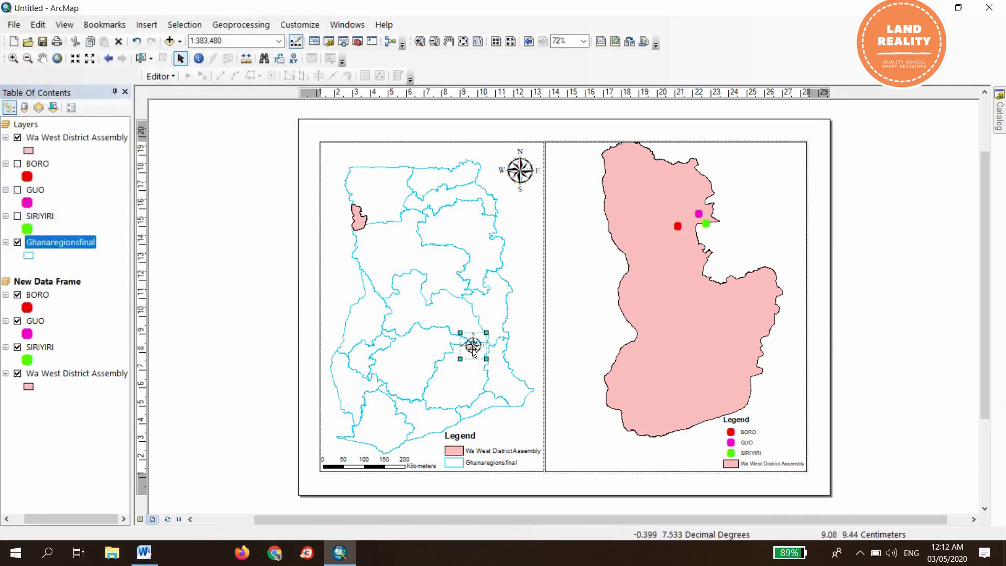
key(ctrl+x)
key(ctrl+v)
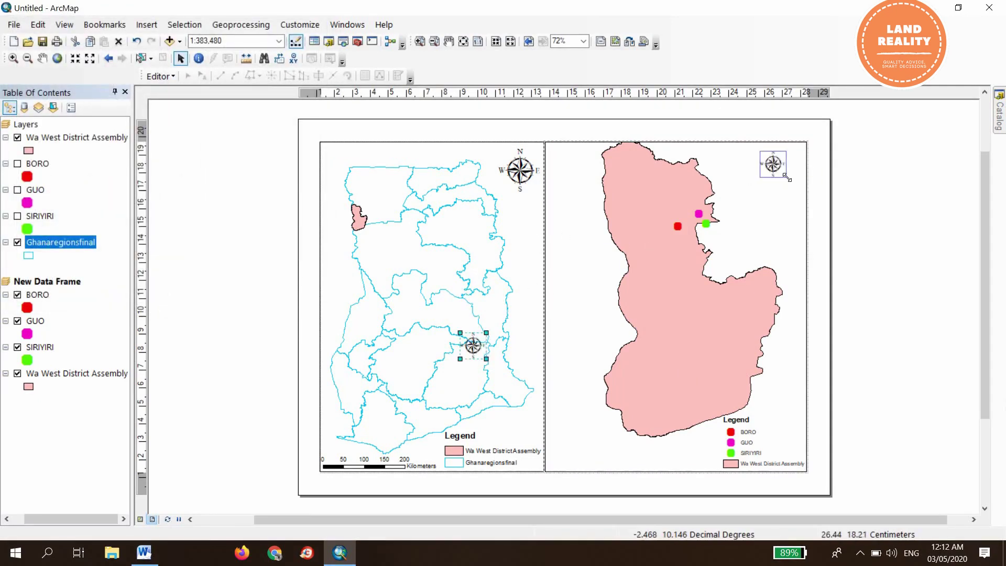
- Enlarge the Wa West north arrow slightly at the frame's top right
drag(787, 178, 795, 185)
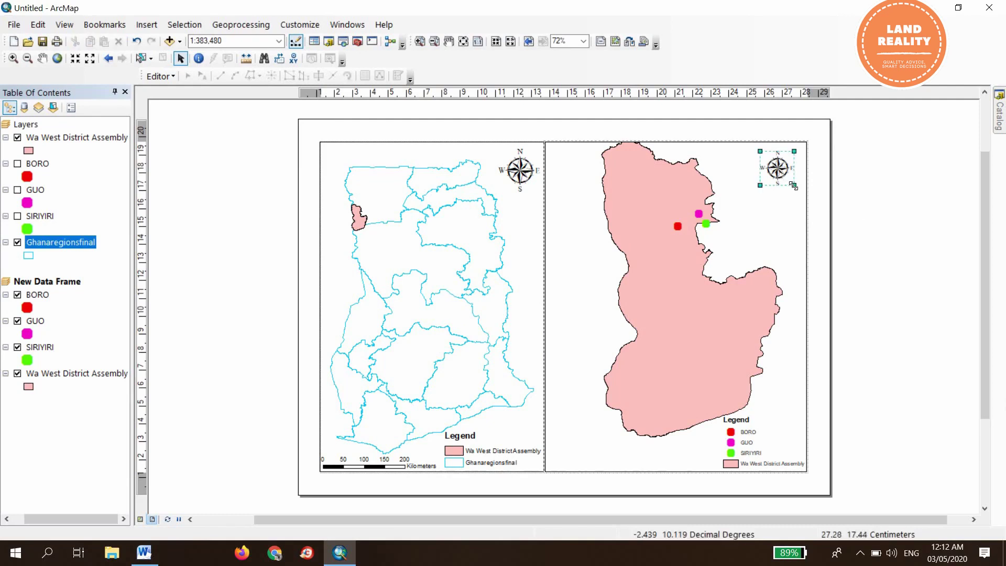
drag(793, 185, 797, 190)
click(258, 172)
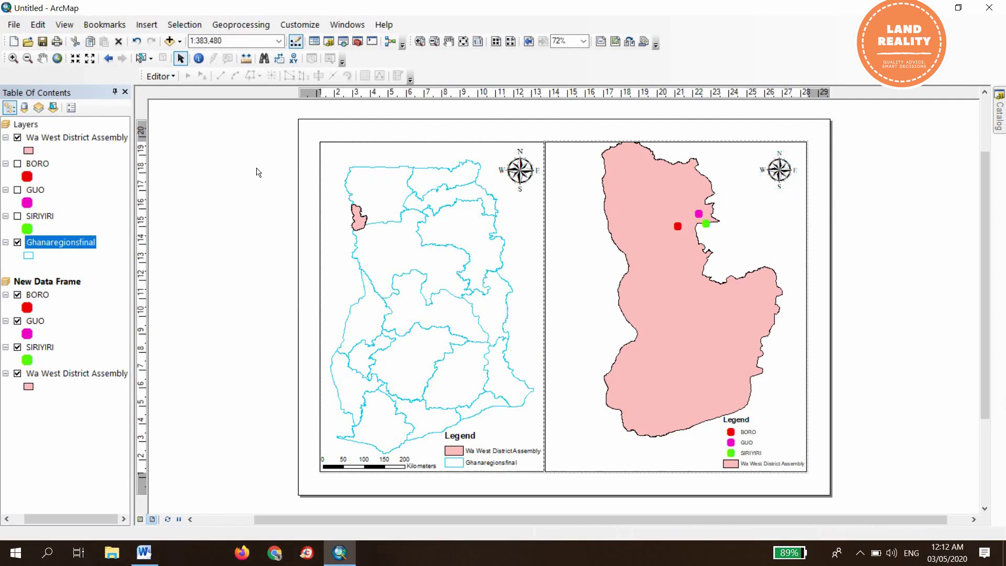
click(606, 337)
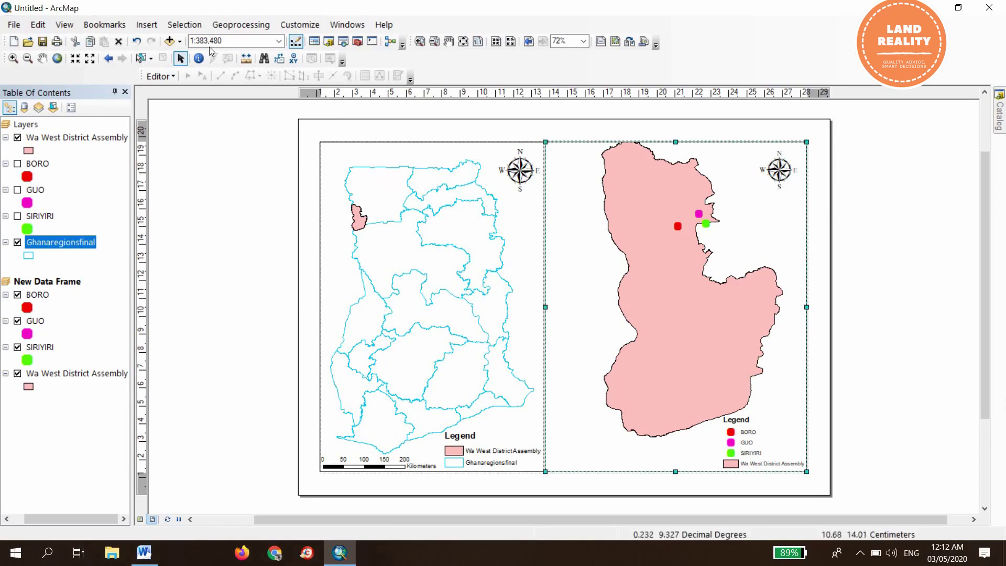
- Insert an Alternating Scale Bar 1 at the Wa West map's bottom and open its properties
click(147, 24)
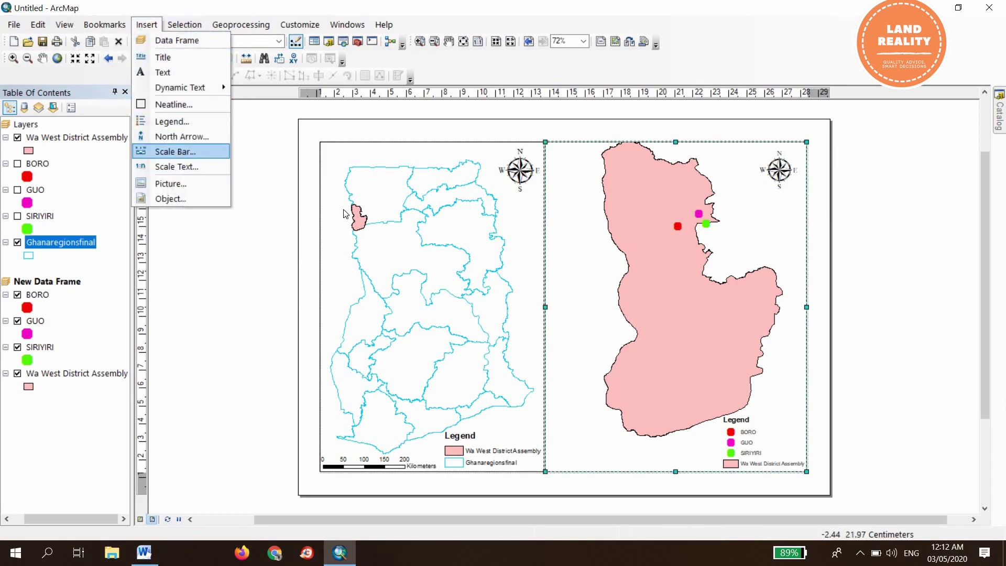
click(176, 151)
click(84, 241)
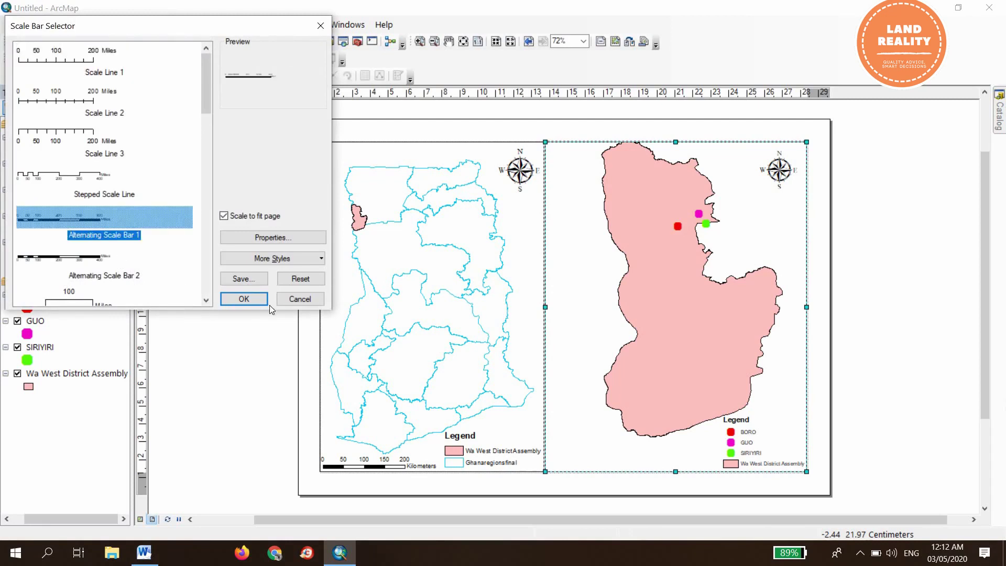
click(245, 300)
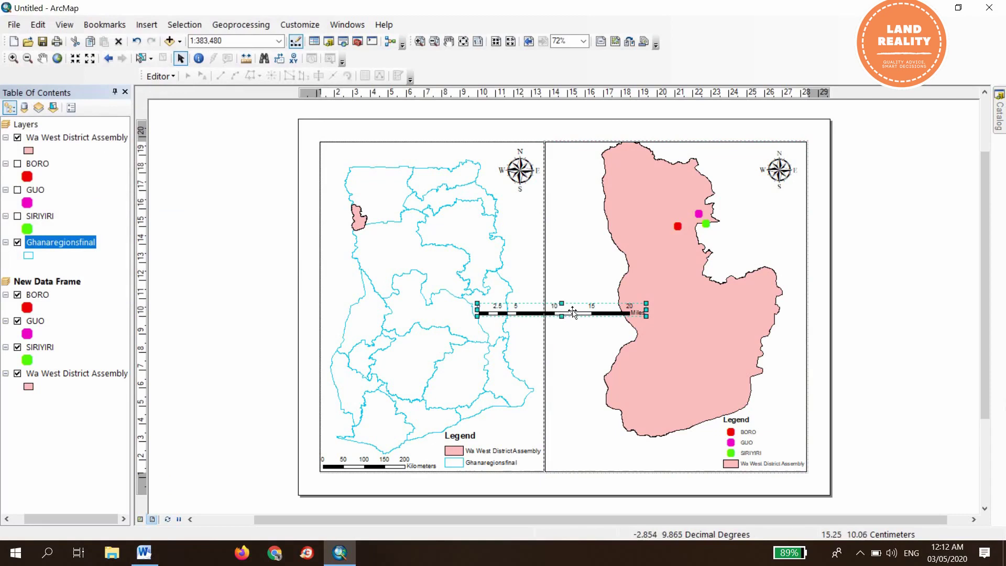
drag(571, 317, 648, 449)
double_click(648, 449)
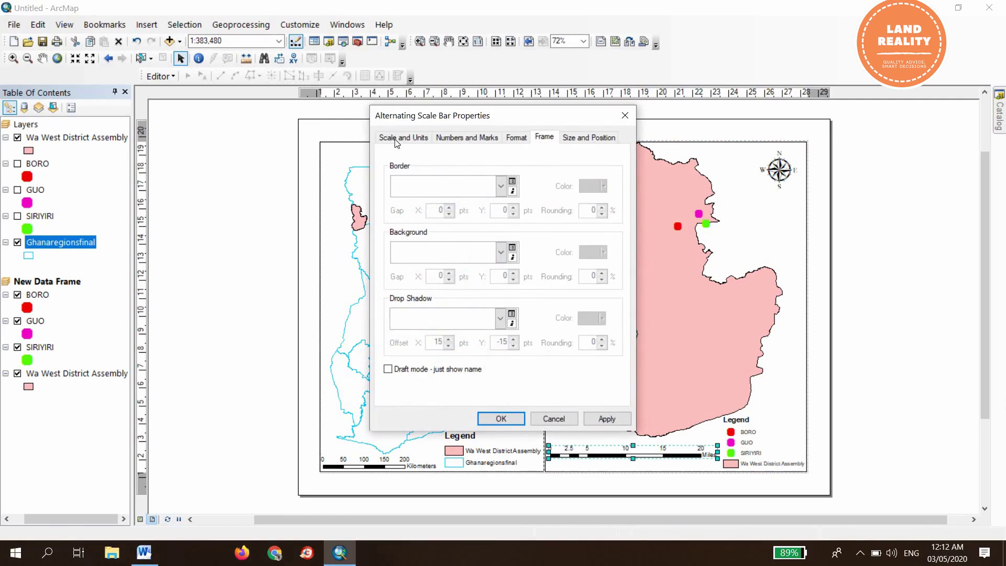
- Set the Wa West scale bar's divisions in Kilometers, with numbers labelling only the divisions
click(397, 139)
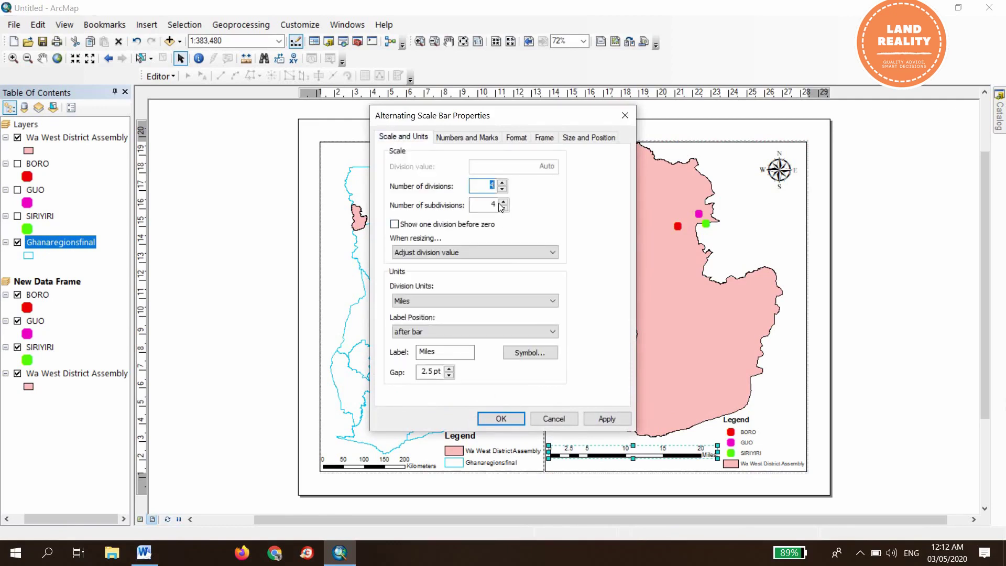
click(497, 204)
click(431, 300)
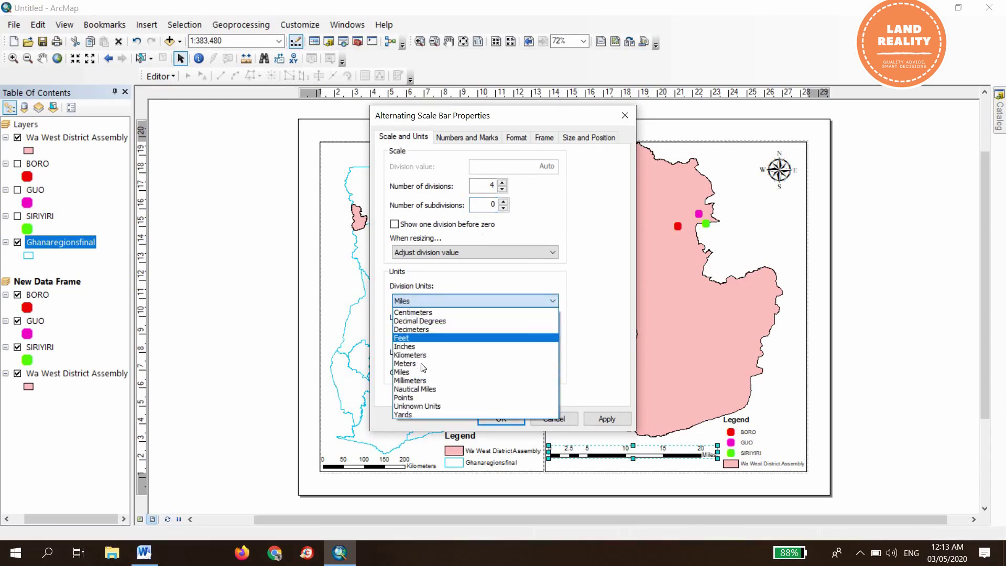
click(414, 355)
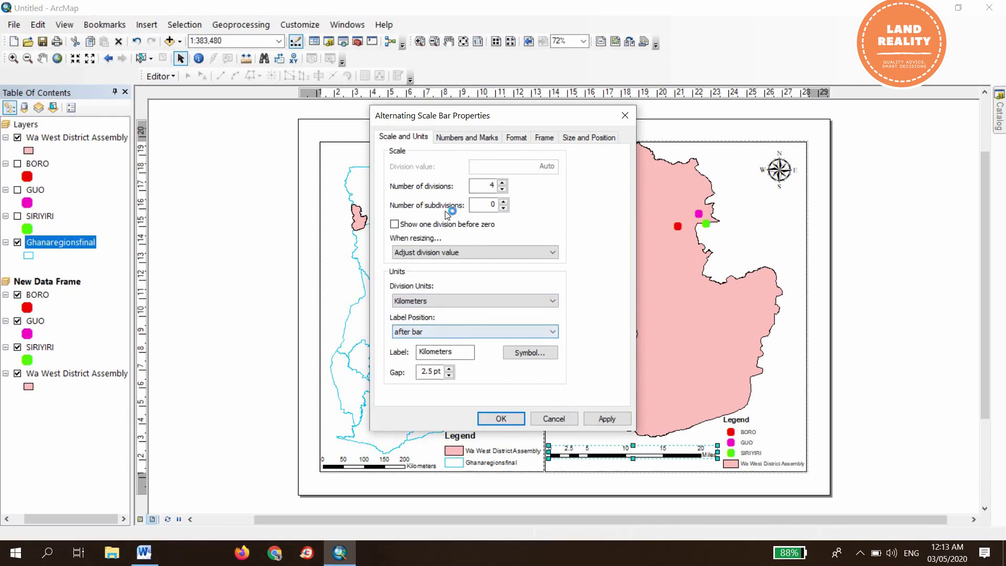
click(466, 137)
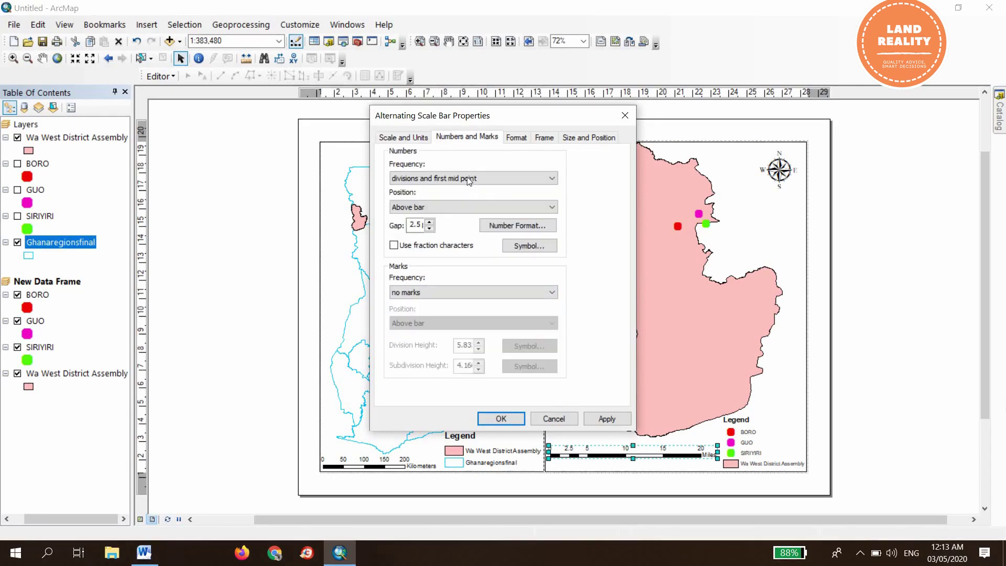
click(469, 178)
click(482, 215)
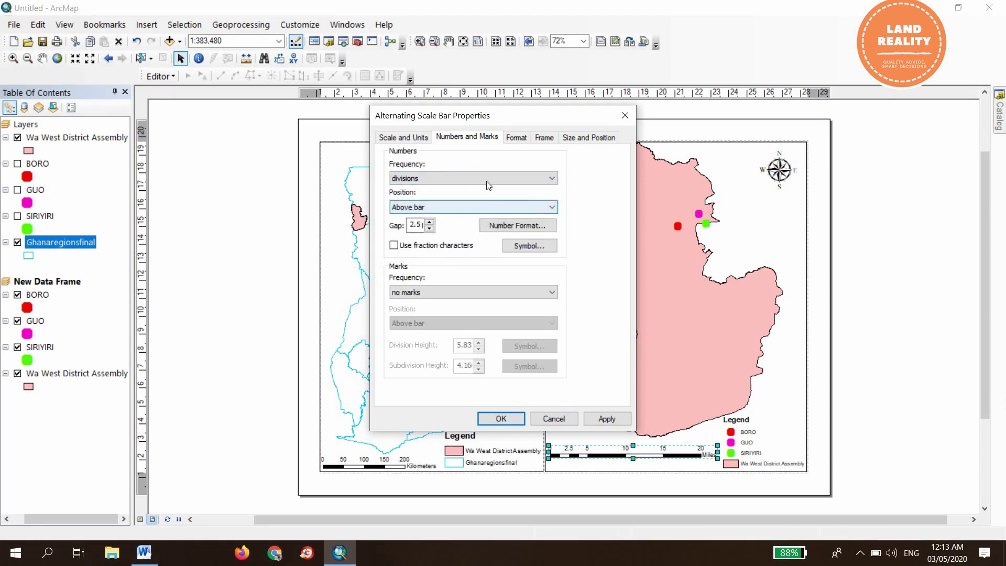
- Keep 'Adjust division value' when resizing, then apply and close the scale bar properties
click(518, 137)
click(443, 137)
click(417, 137)
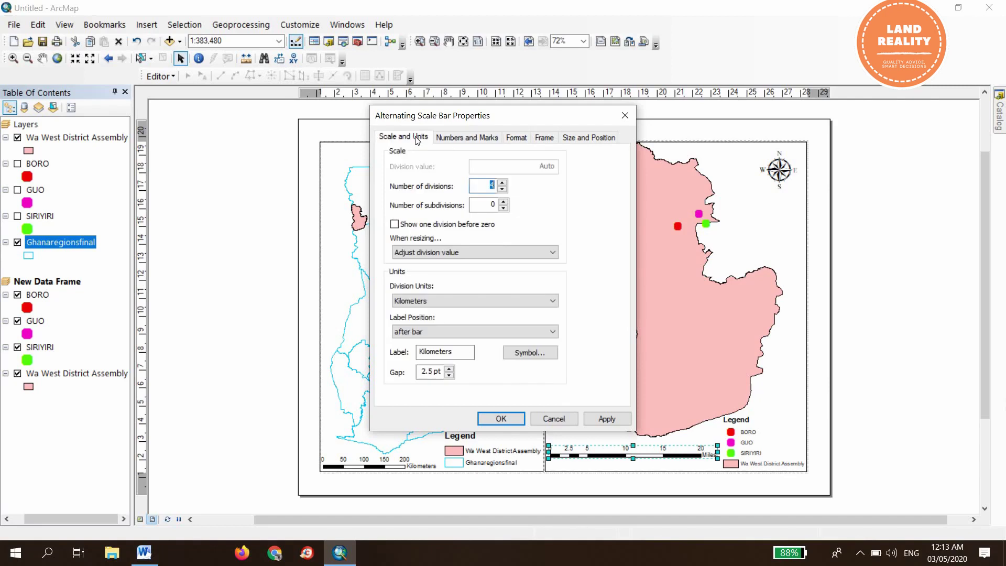
click(473, 253)
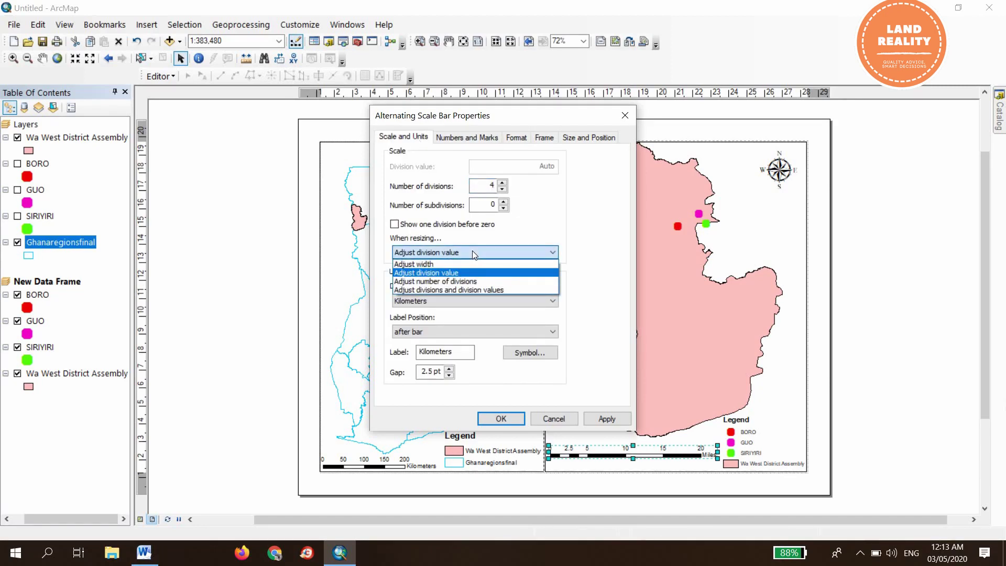
click(584, 298)
click(607, 419)
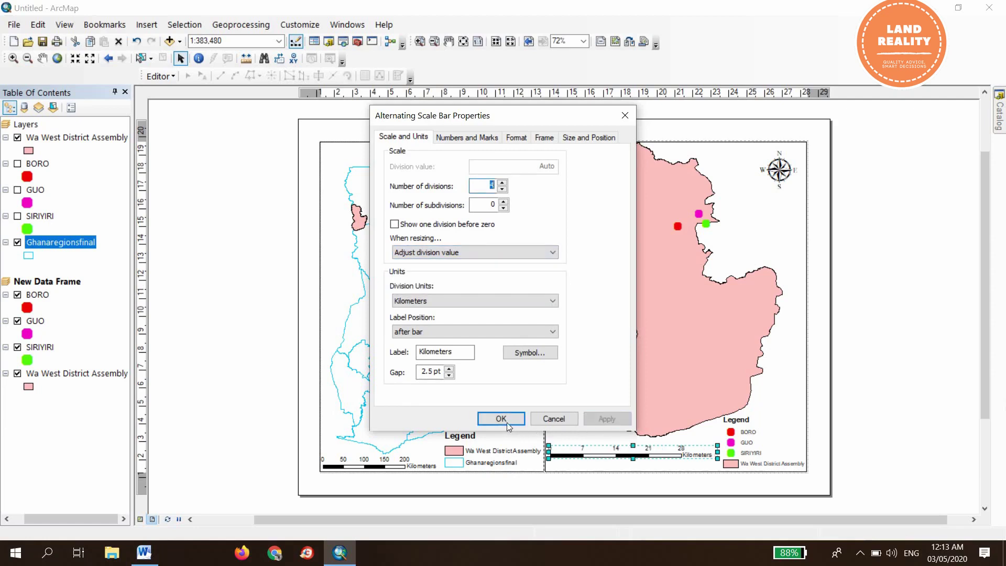
key(Return)
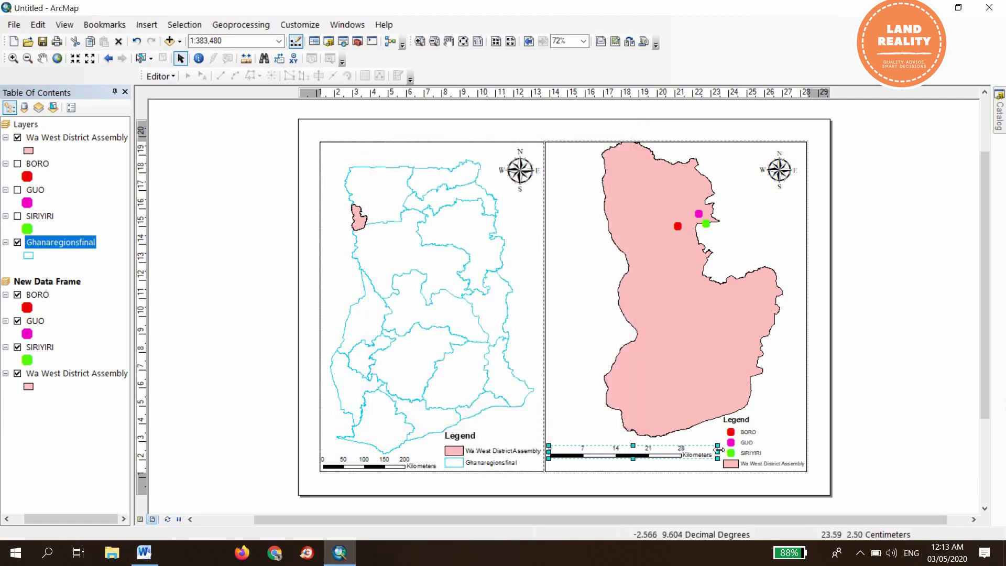
- Shorten the Wa West scale bar to 0–24 kilometres and shift it slightly down and right
drag(718, 451, 703, 452)
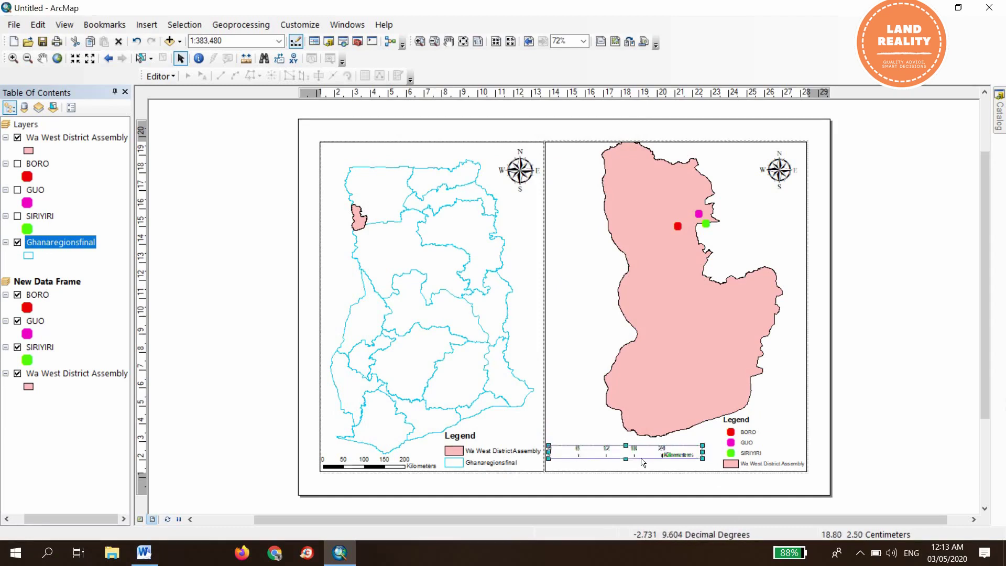
drag(640, 456, 648, 465)
click(847, 416)
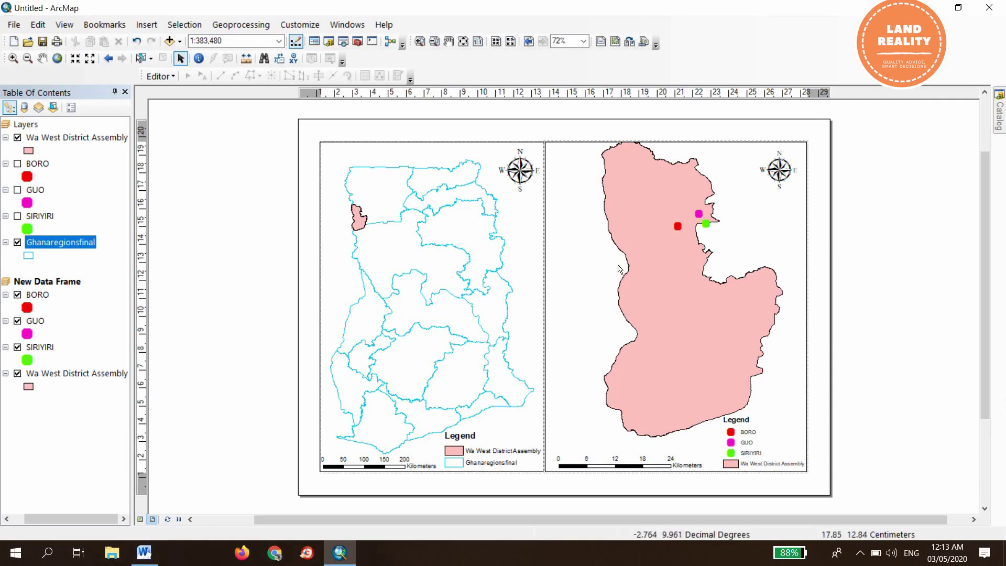
- Open the Data Frame Properties of the Wa West frame
click(596, 258)
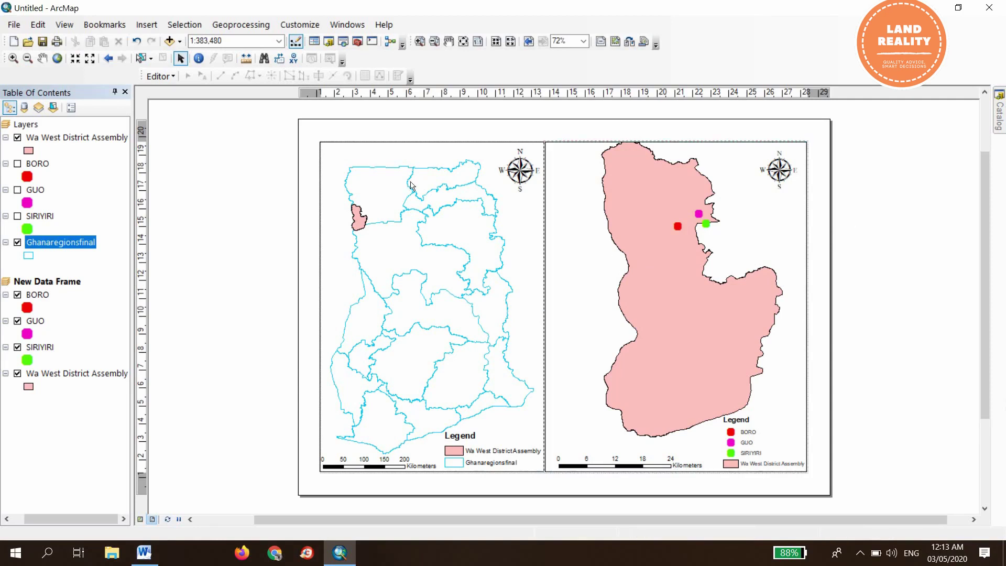
click(444, 254)
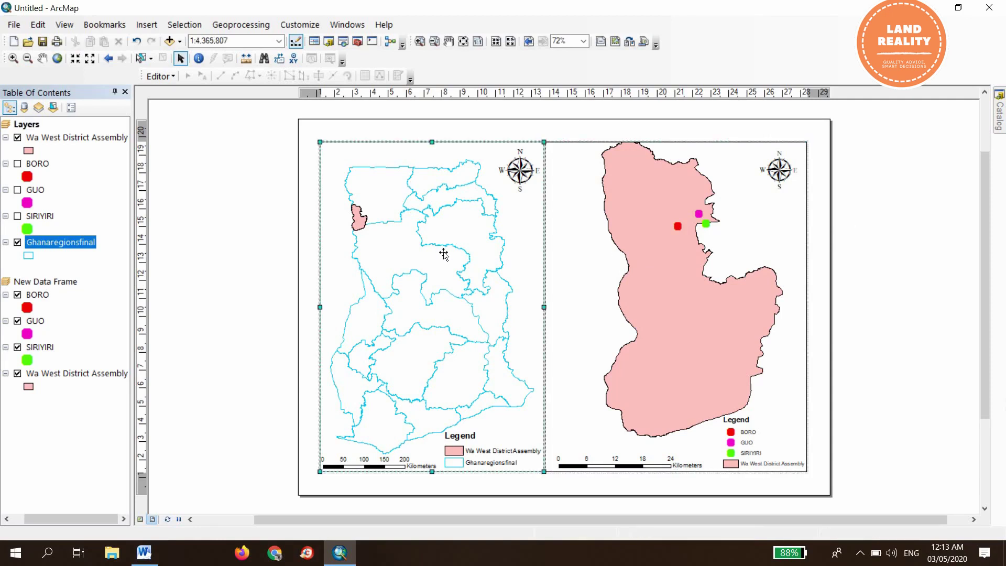
click(706, 200)
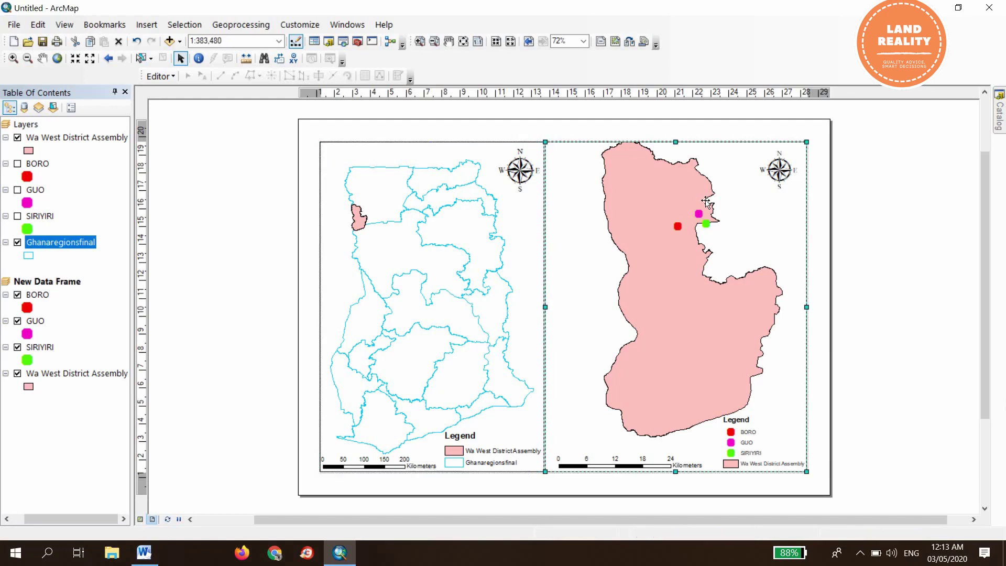
right_click(755, 229)
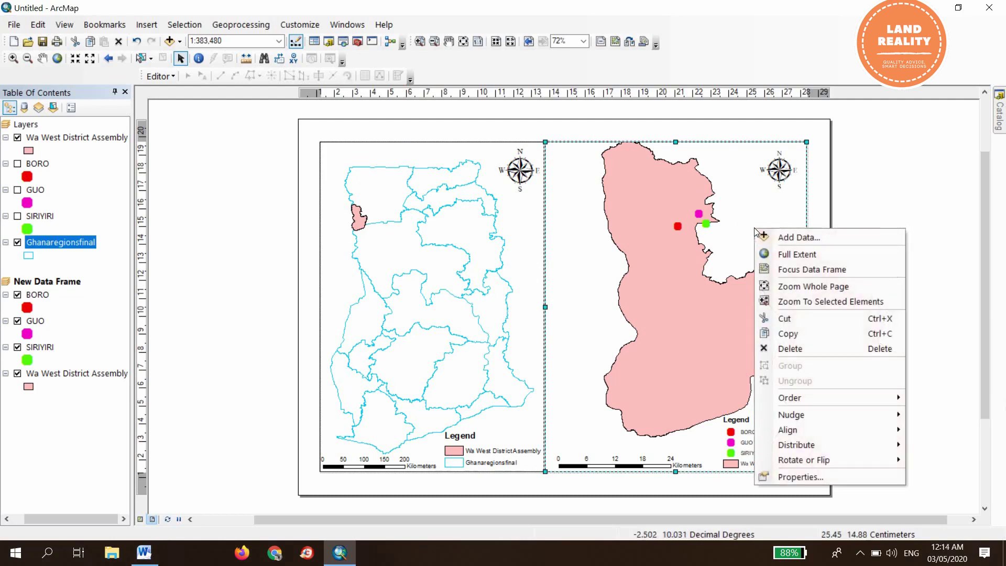
click(809, 476)
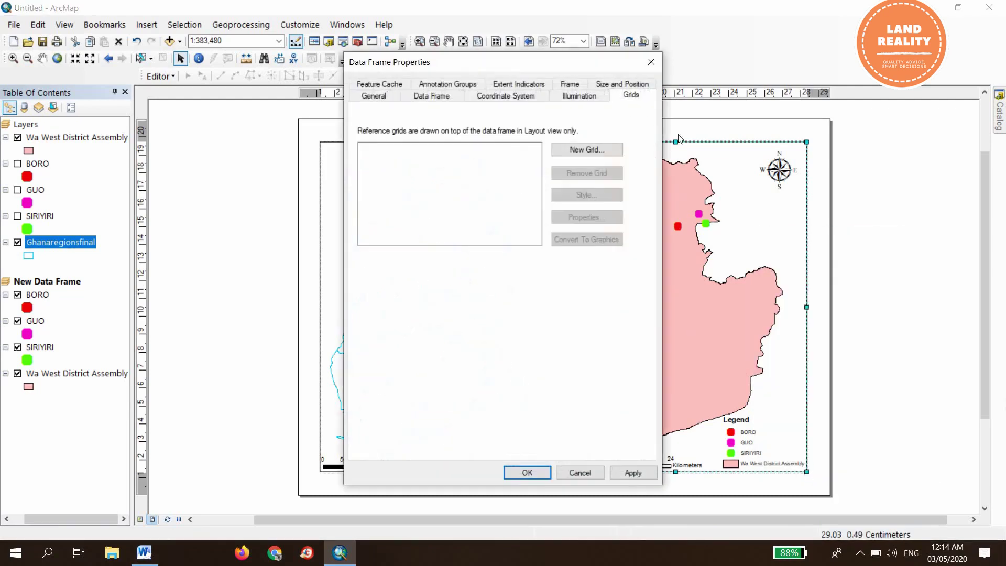
- Create a labelled 10-minute graticule for the Wa West frame and accept the coordinate system warnings
click(591, 147)
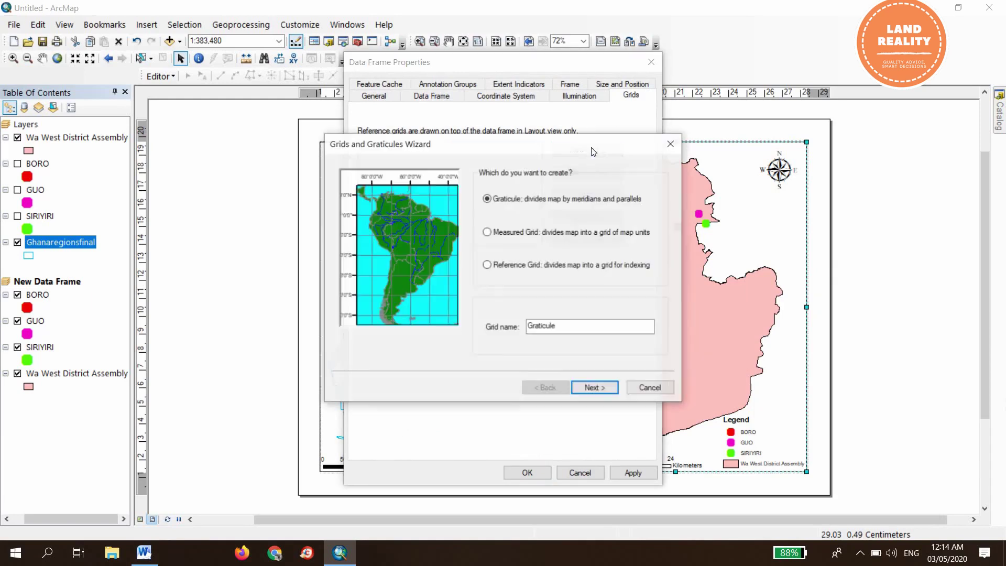
click(600, 388)
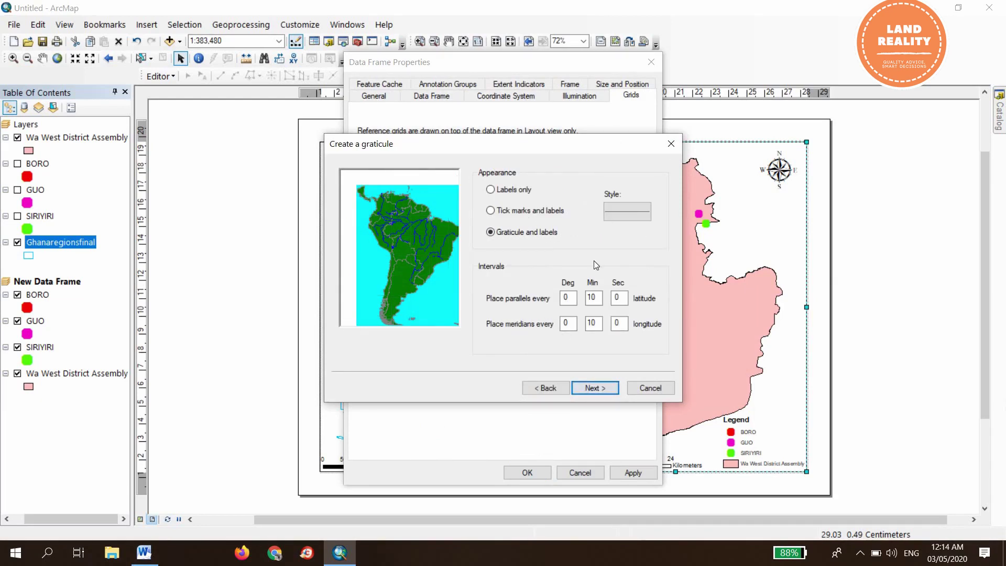
click(561, 387)
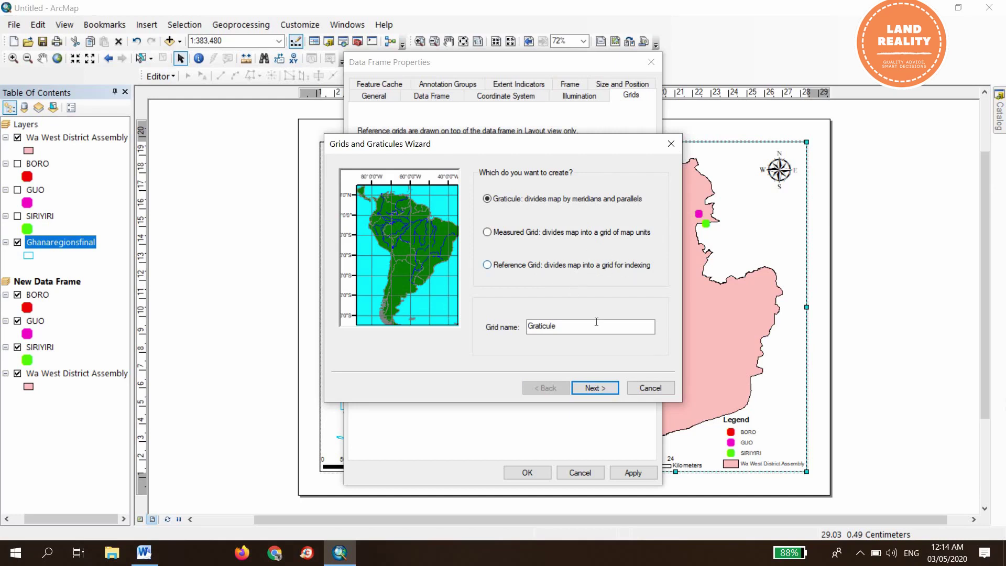
click(597, 393)
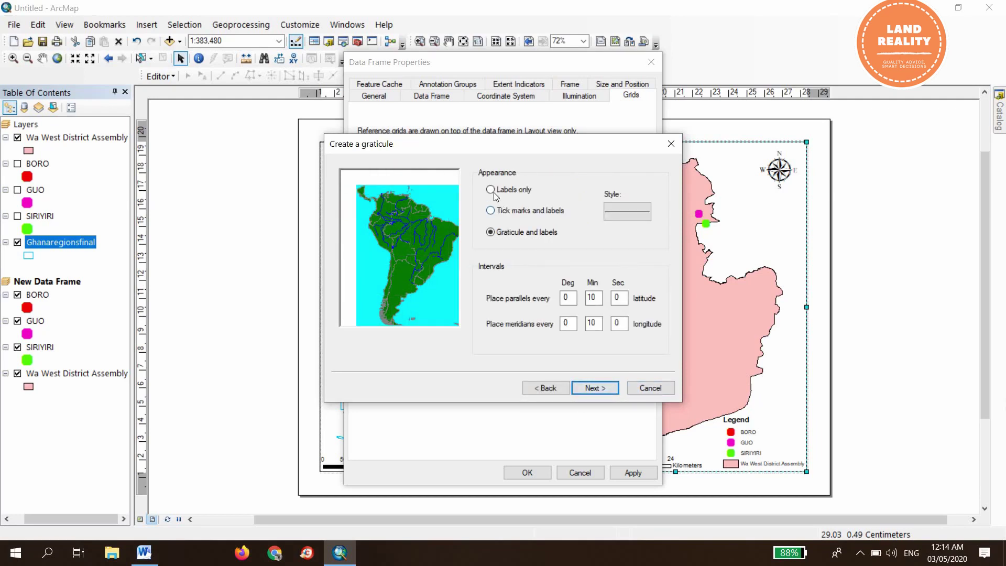
click(533, 237)
click(595, 387)
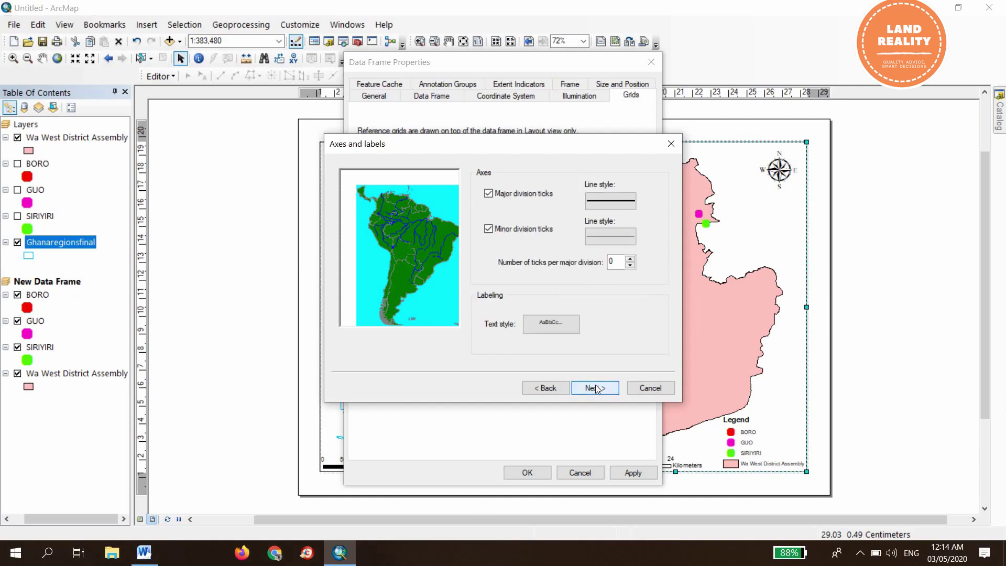
click(595, 388)
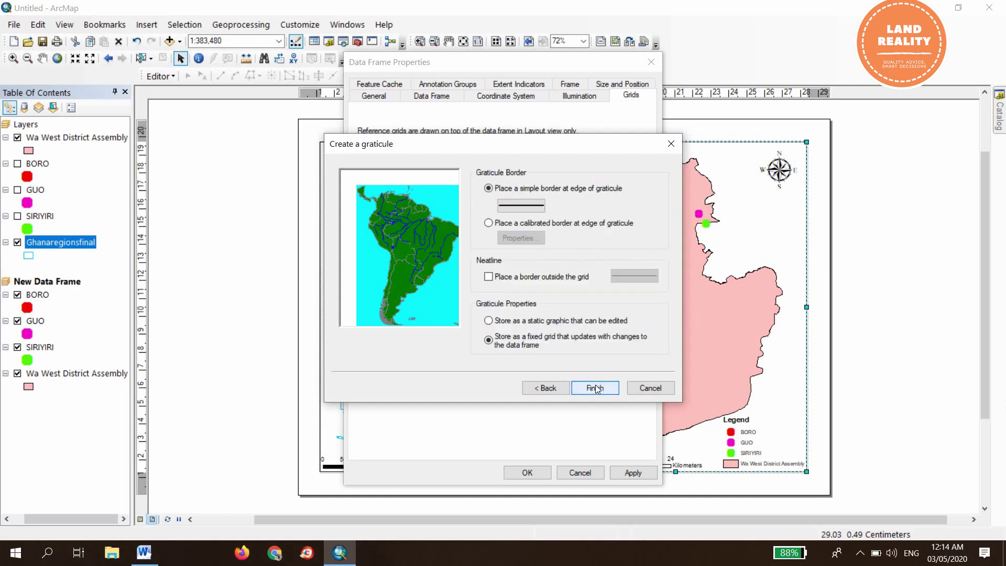
click(595, 387)
click(629, 474)
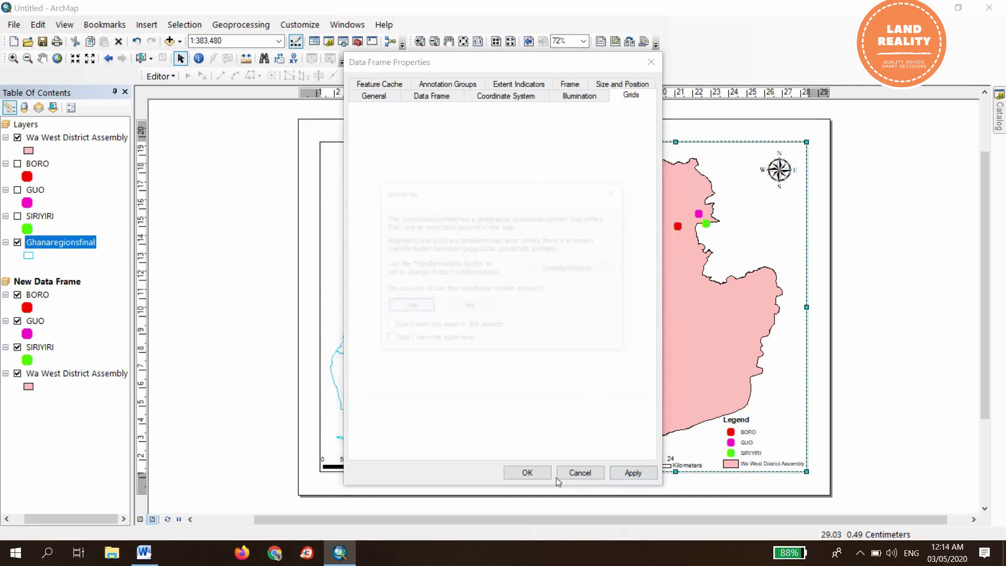
click(421, 308)
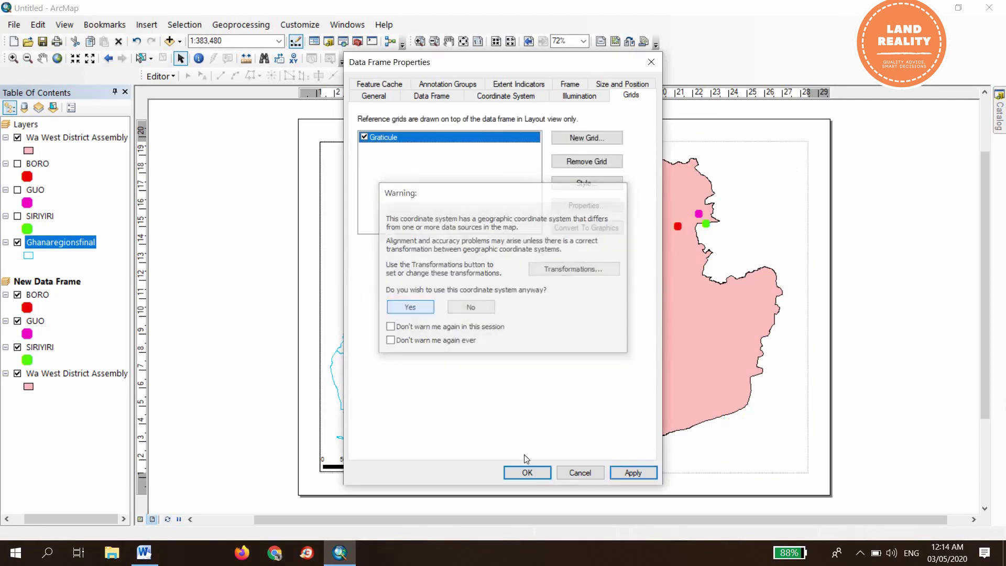
click(527, 474)
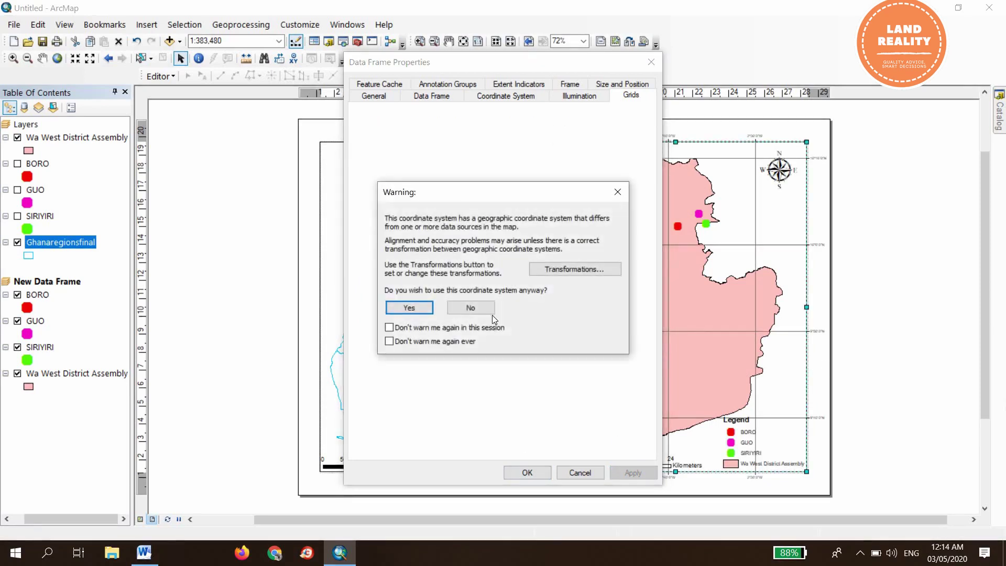
click(406, 309)
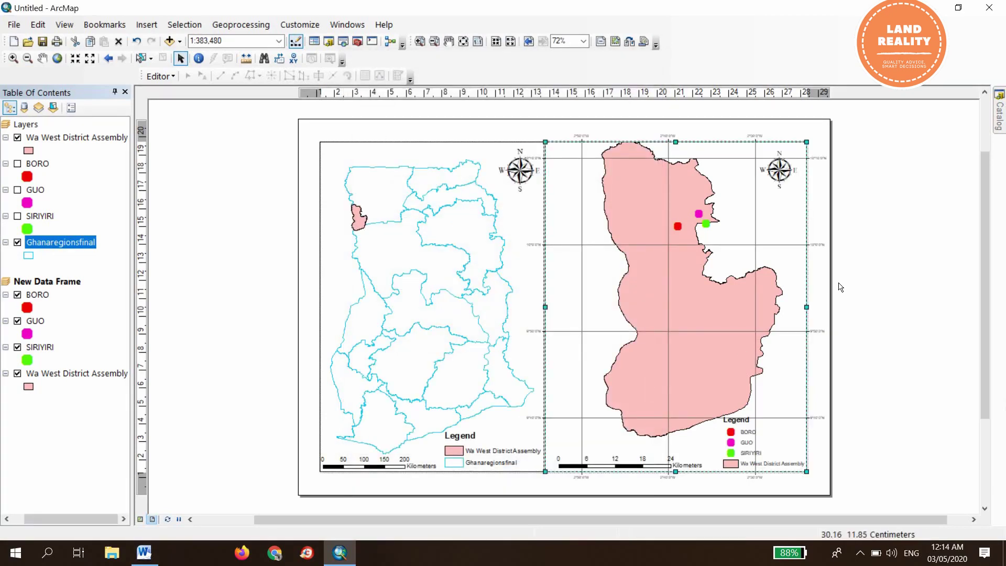
- Delete the graticule in the Wa West frame's grid properties, accepting the coordinate system warnings
right_click(664, 299)
click(705, 283)
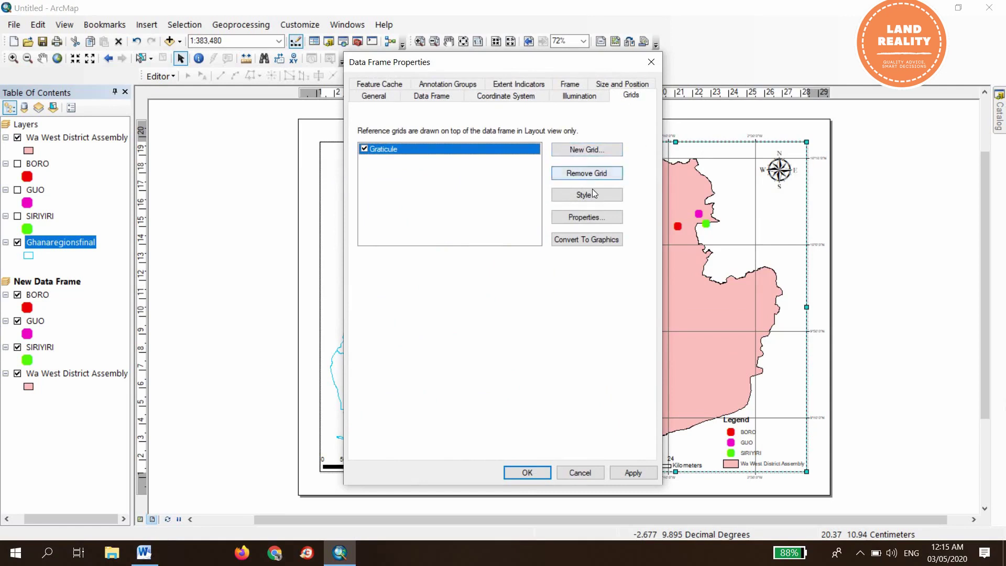
click(587, 173)
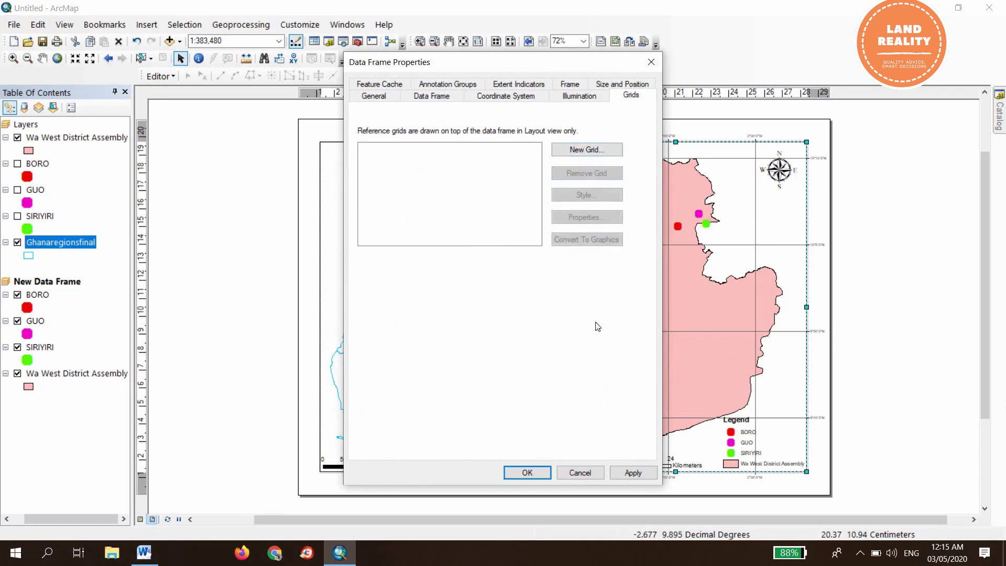
click(634, 472)
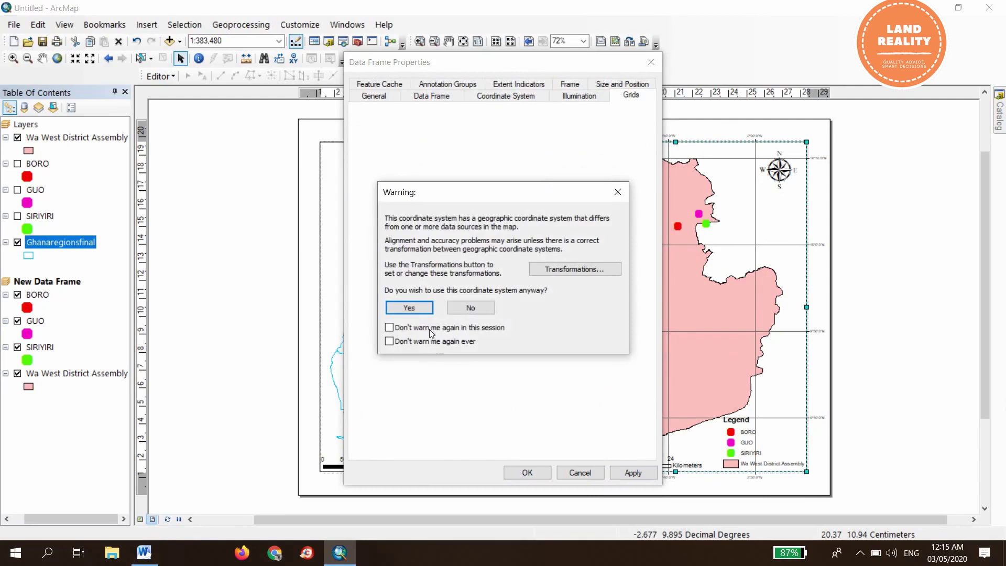
click(409, 307)
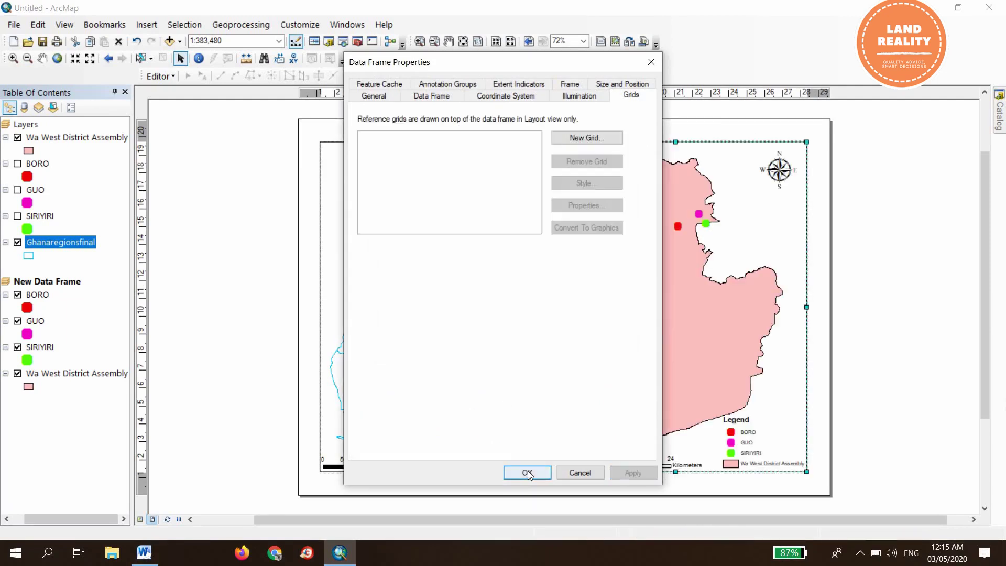
click(527, 472)
click(419, 309)
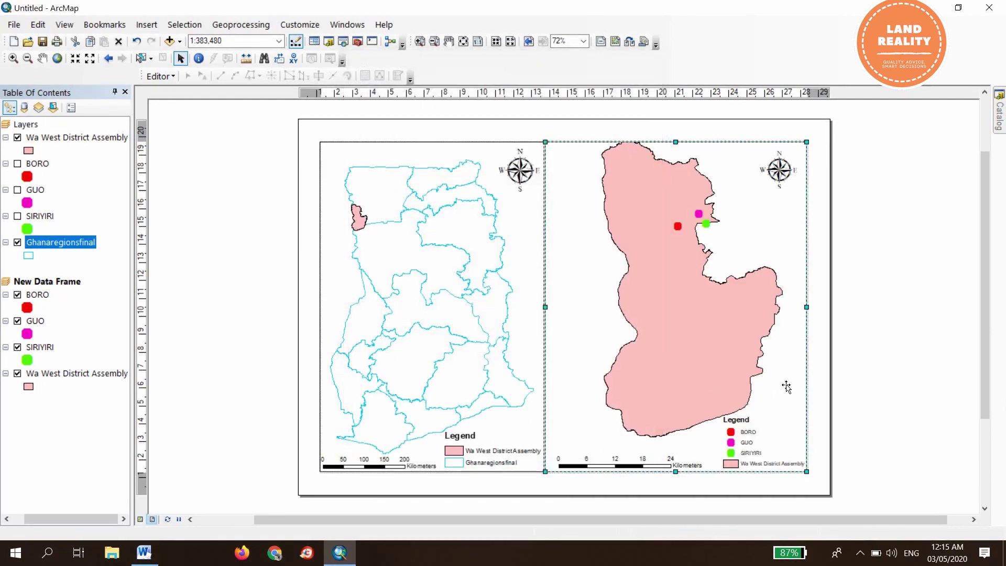
click(881, 329)
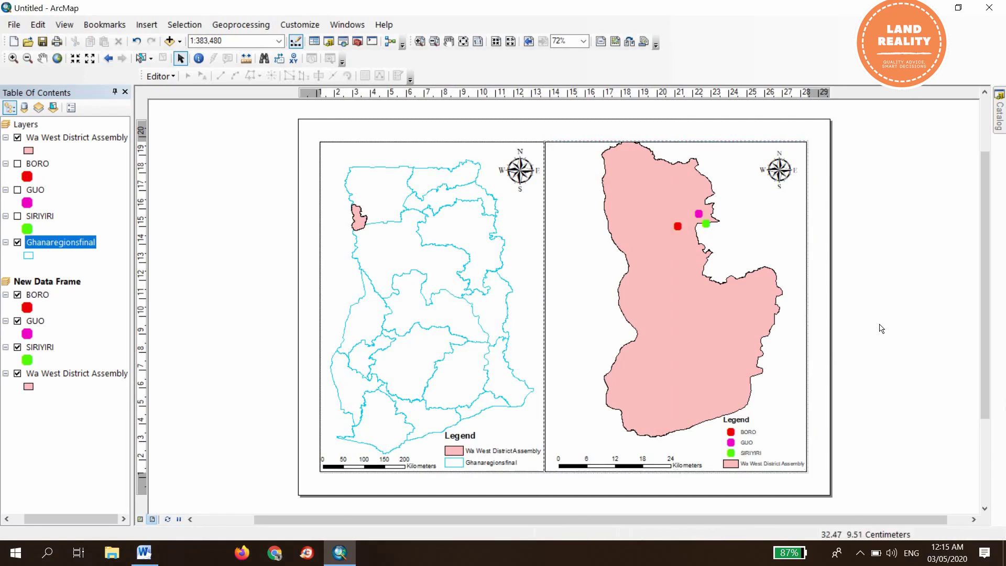
- Insert the title 'Regional map of Ghana showing study area', capitalising Ghana
click(147, 26)
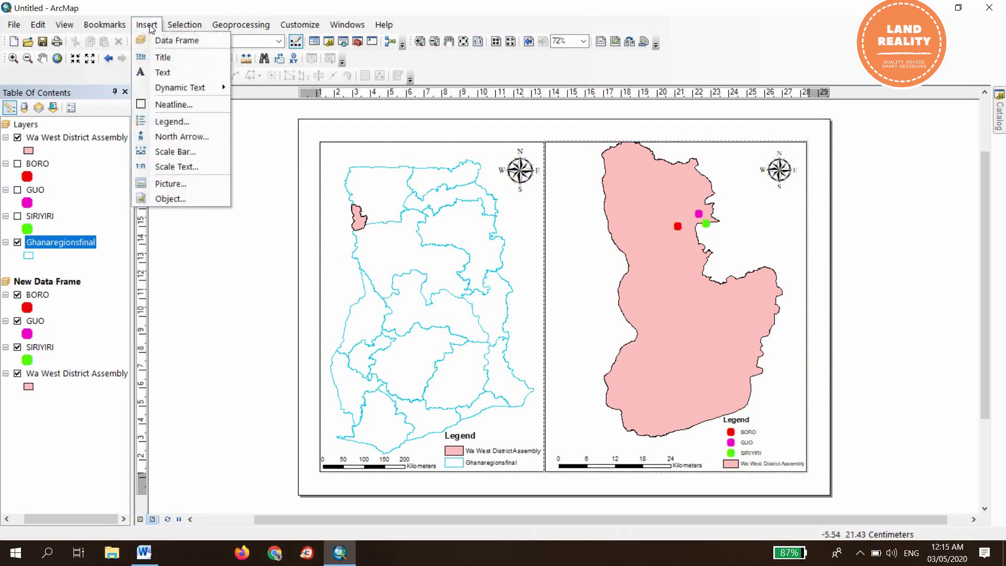
click(185, 61)
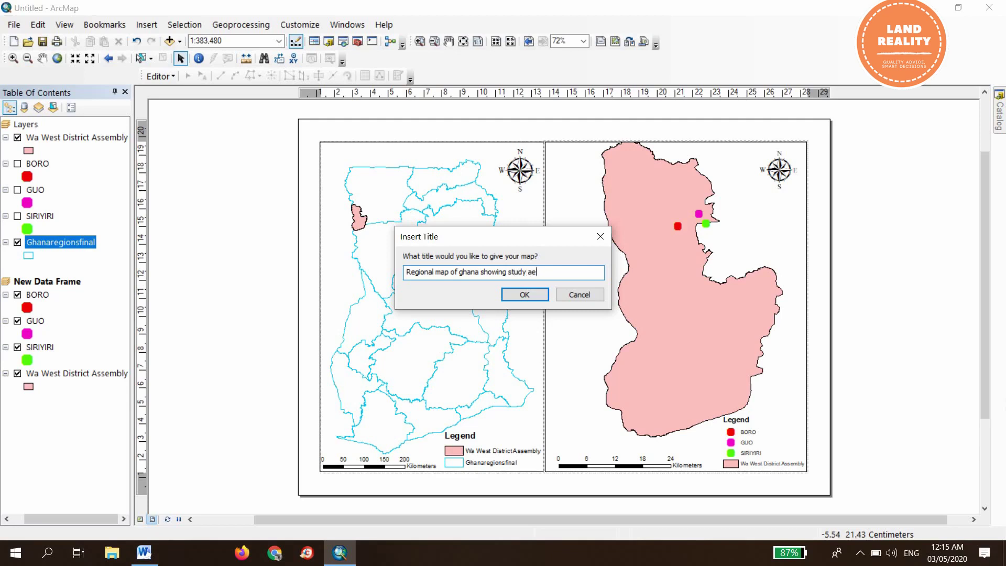
text(ea)
click(465, 275)
key(BackSpace)
text(G)
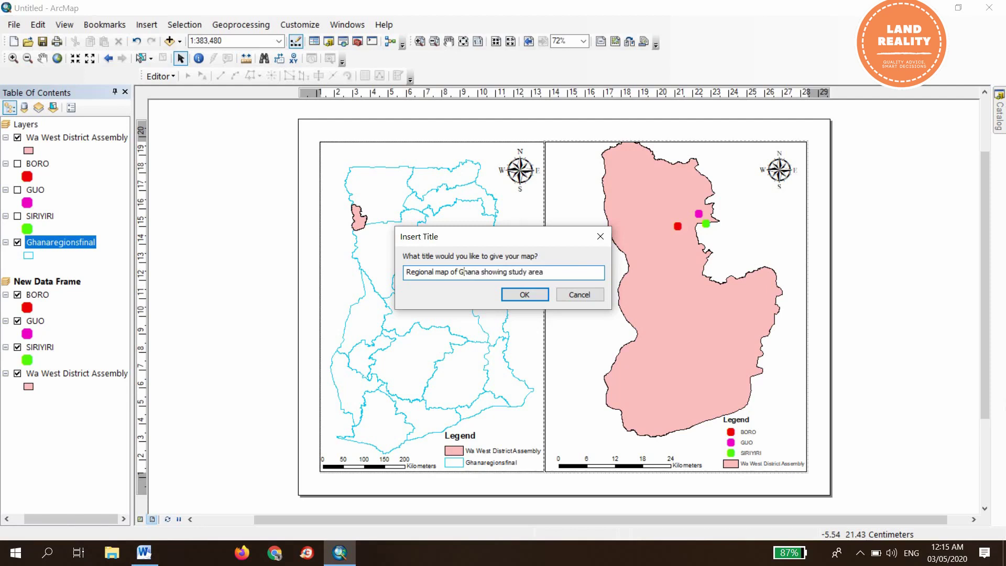
click(528, 295)
- Position the title at the top-left of the Ghana regions frame
drag(562, 156, 435, 149)
drag(433, 150, 419, 152)
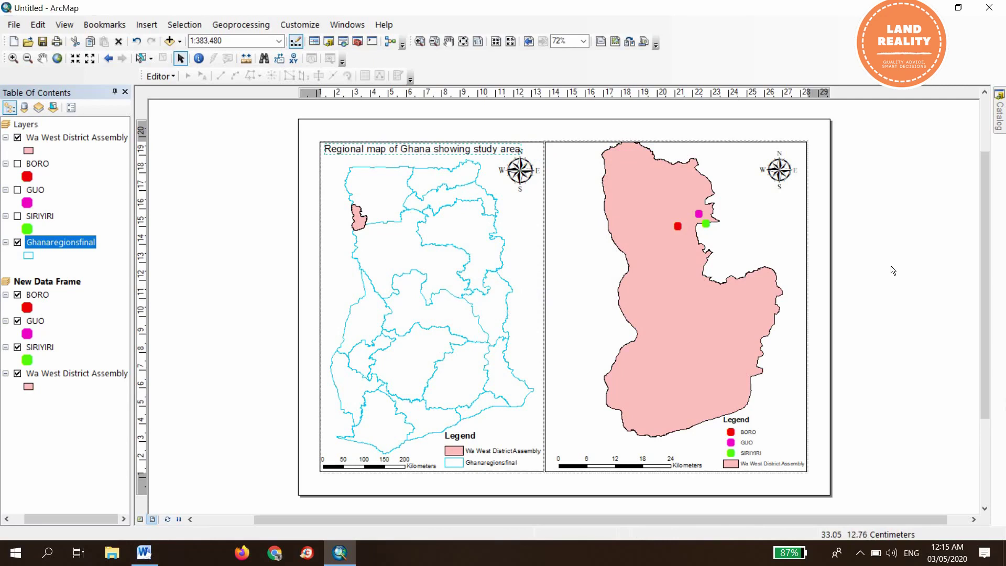
click(474, 149)
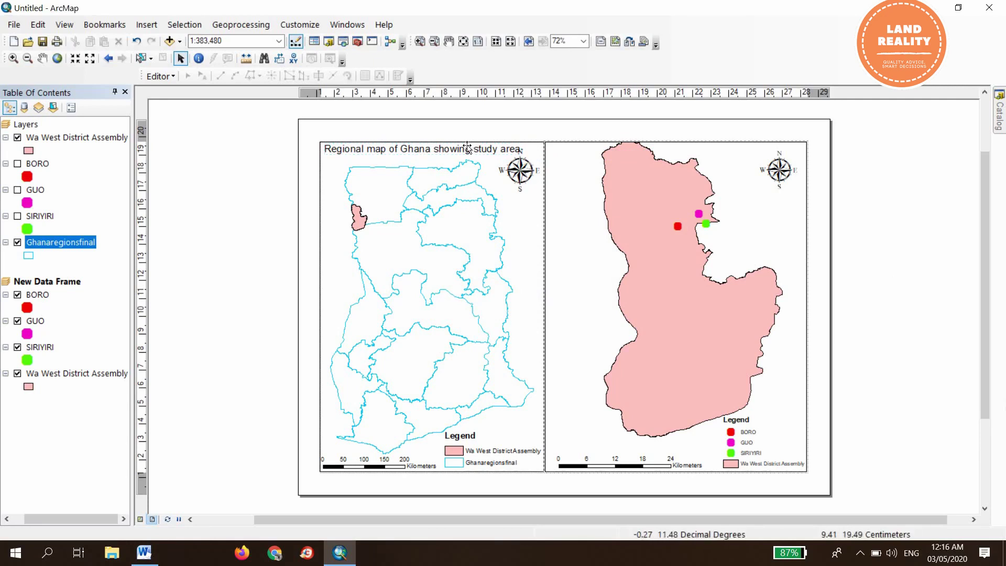
click(469, 149)
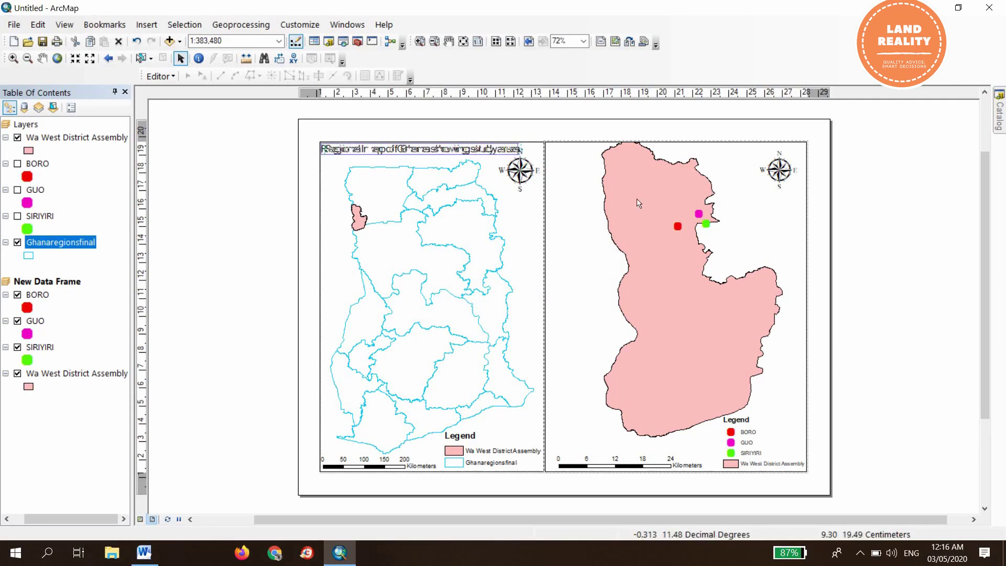
click(893, 234)
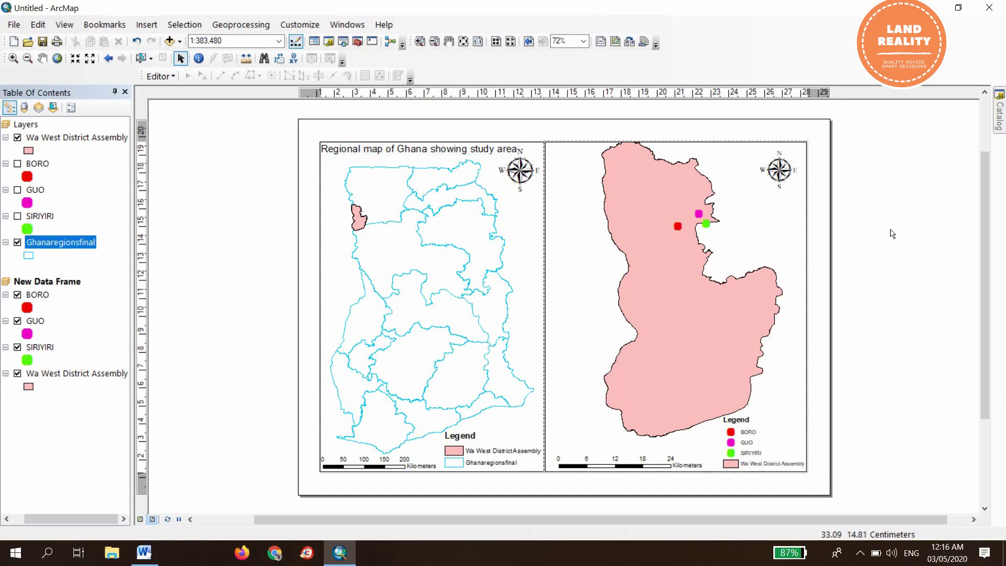
- Insert a neatline placed around all layout elements
click(148, 25)
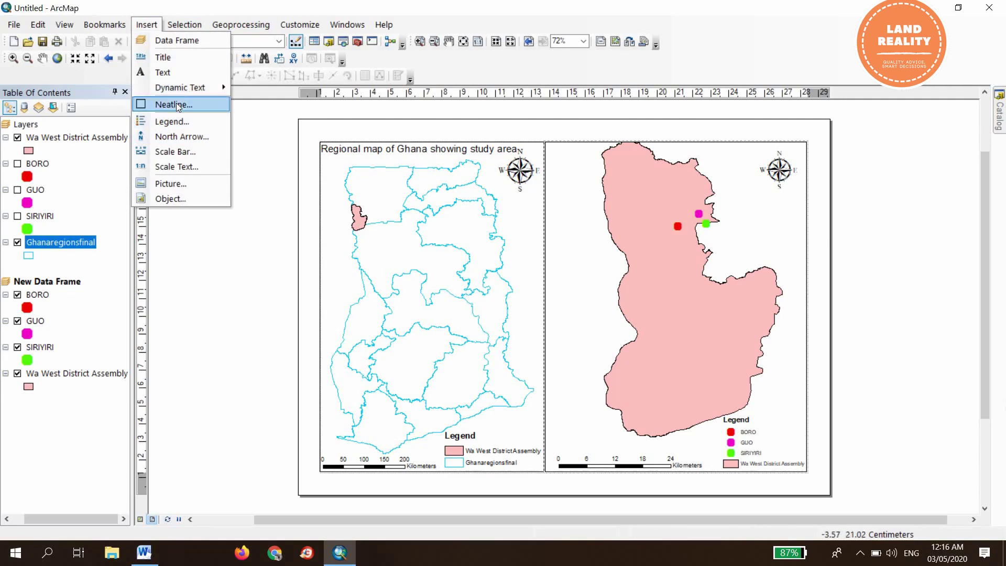
click(195, 107)
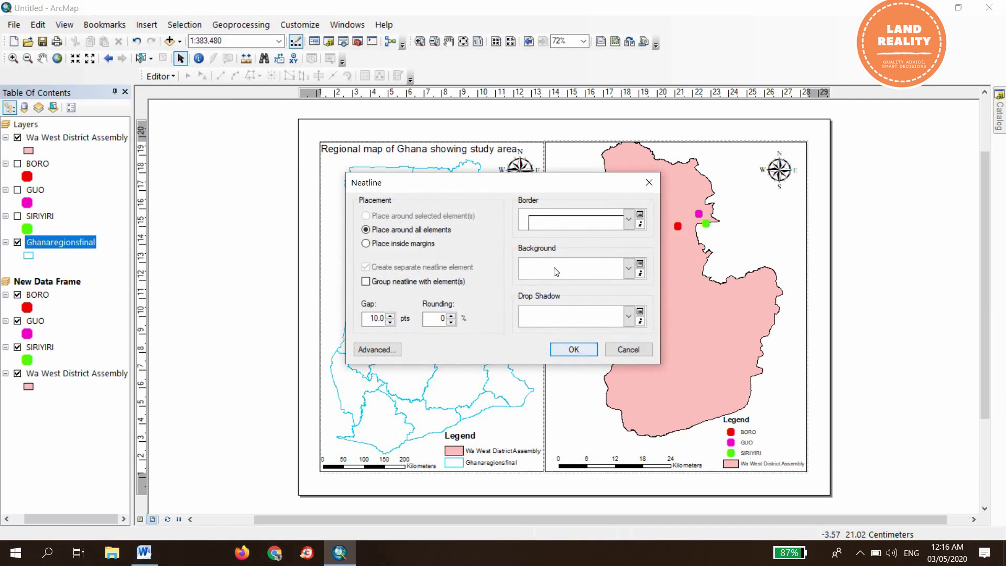
click(574, 349)
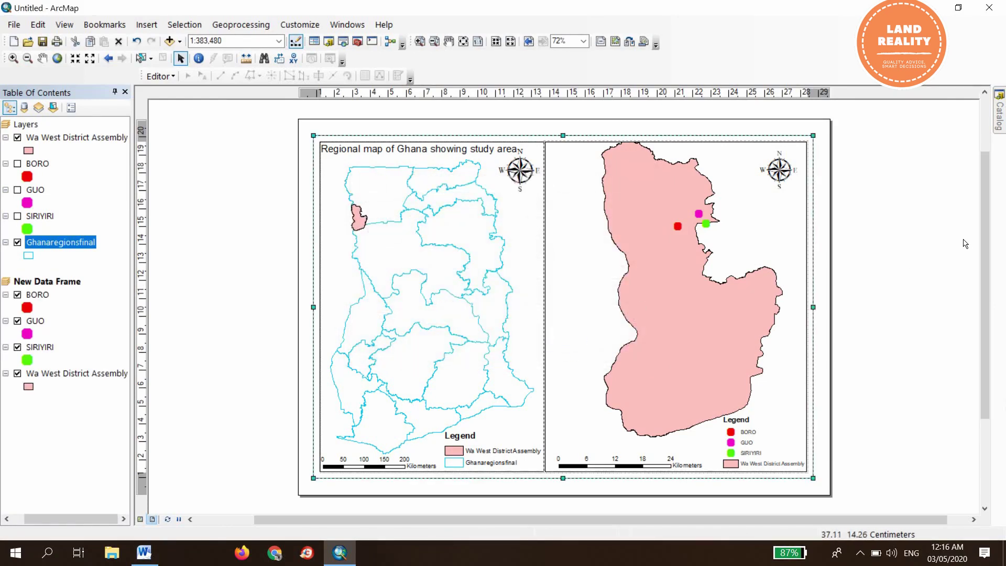
click(926, 278)
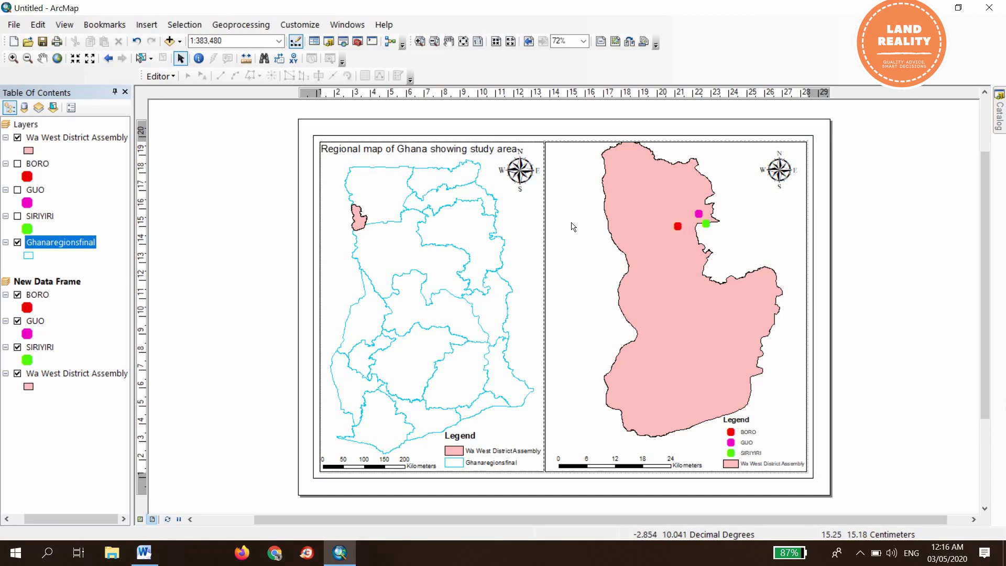
- Set up a map export as JPEG with a resolution of 600 dpi
click(15, 25)
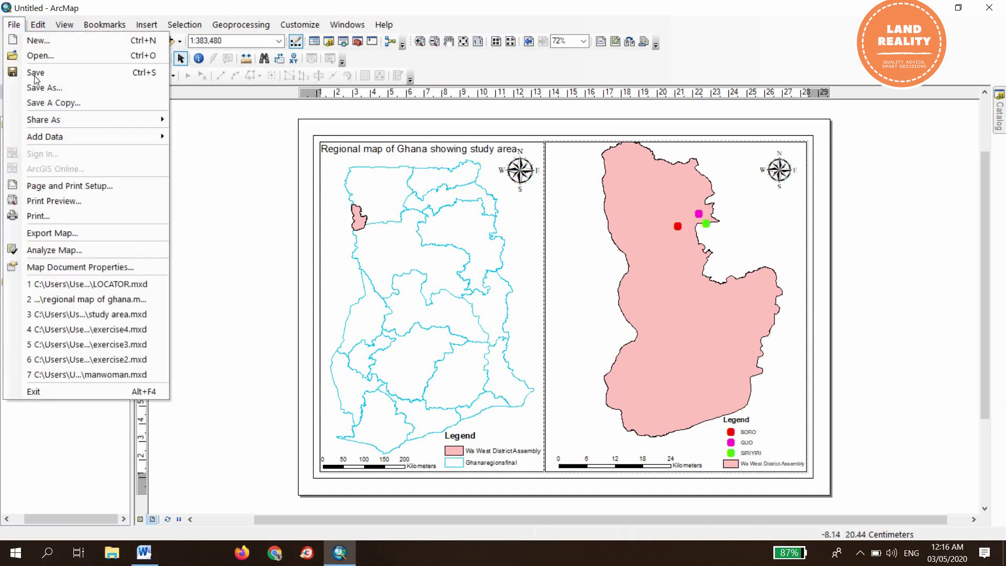
click(81, 233)
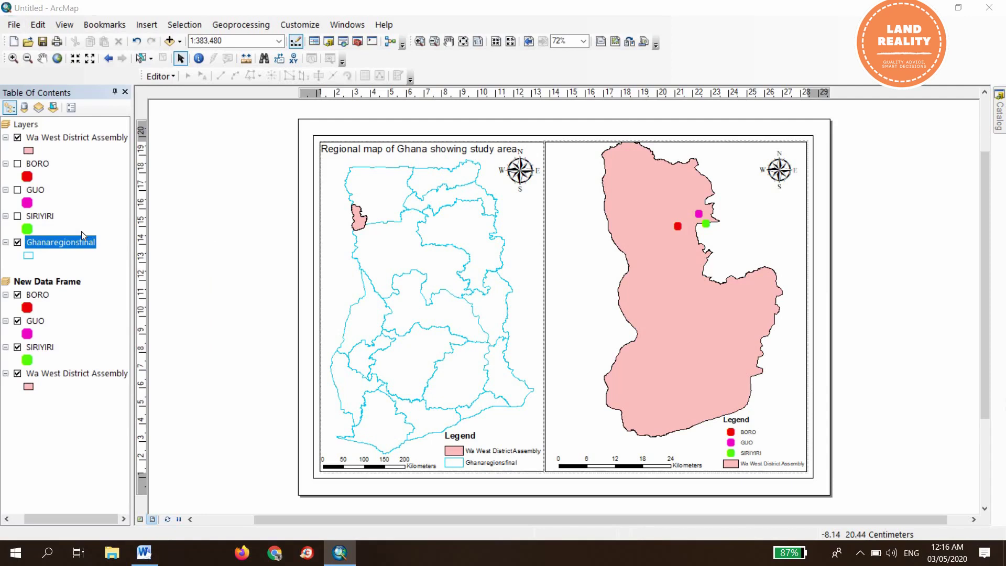
click(480, 292)
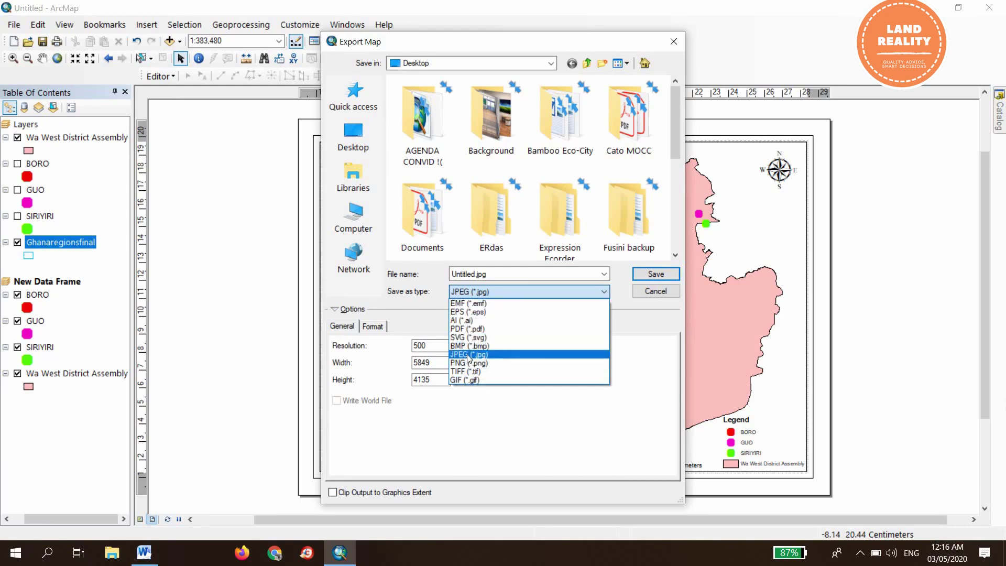
click(469, 355)
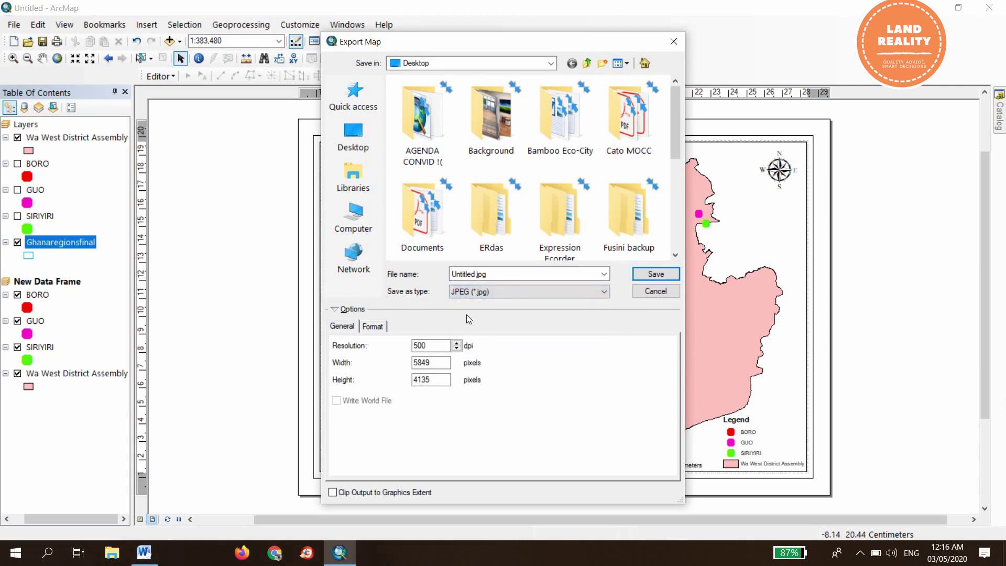
click(457, 343)
click(429, 344)
key(BackSpace)
key(BackSpace)
key(BackSpace)
text(600)
- Save the export as Try.jpg on the Desktop, then minimize ArcMap
click(410, 287)
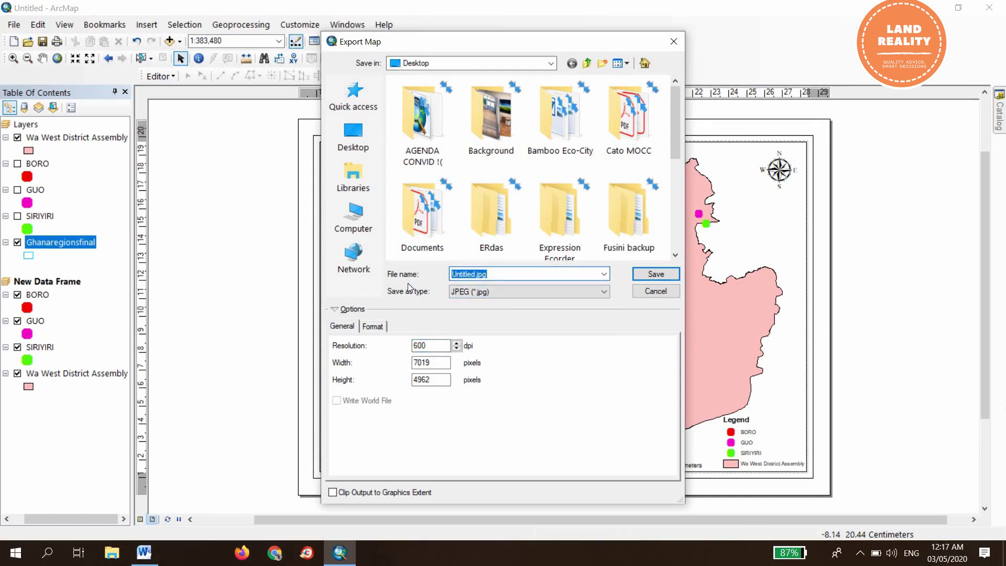
text(trt)
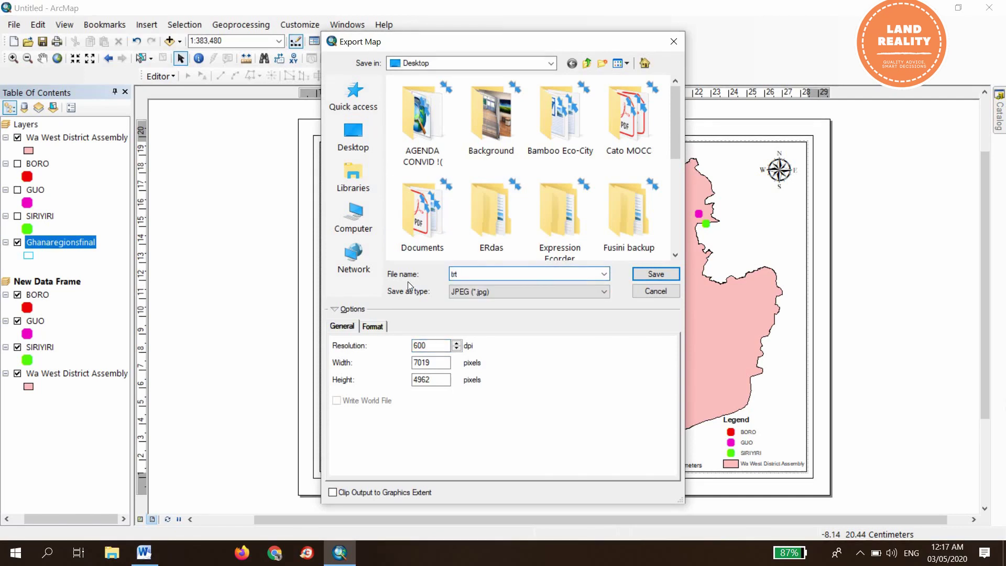
key(BackSpace)
key(BackSpace)
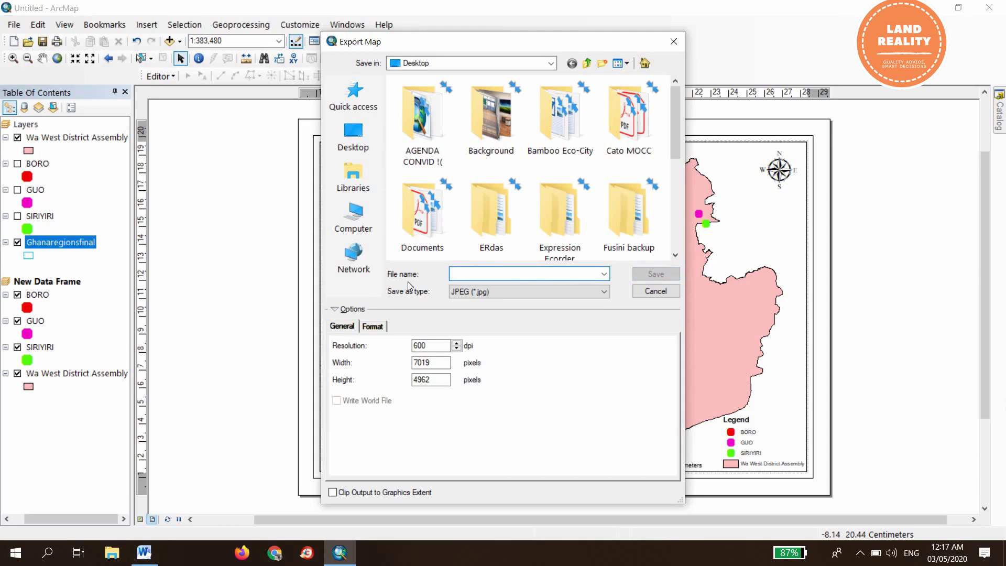
text(Try)
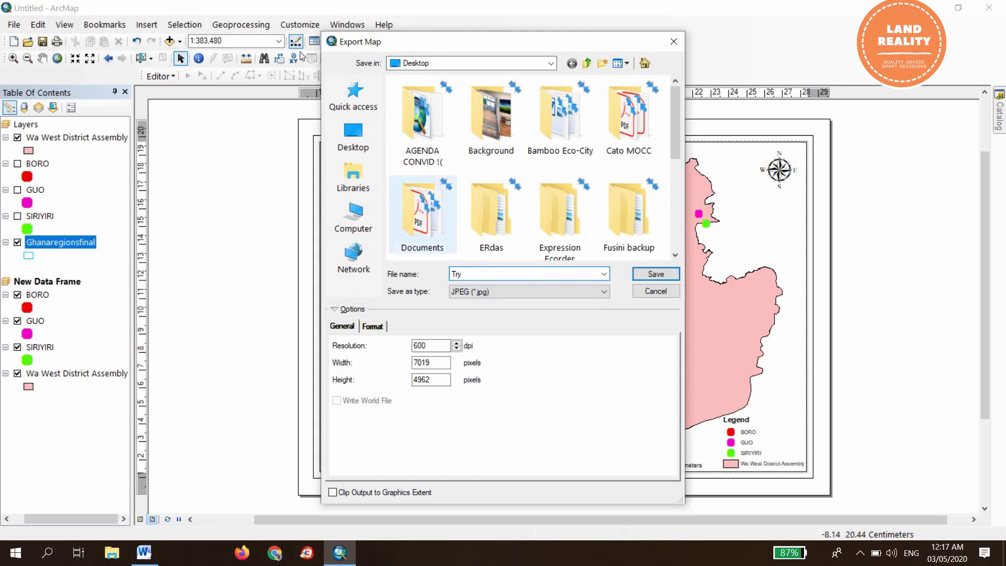
click(359, 134)
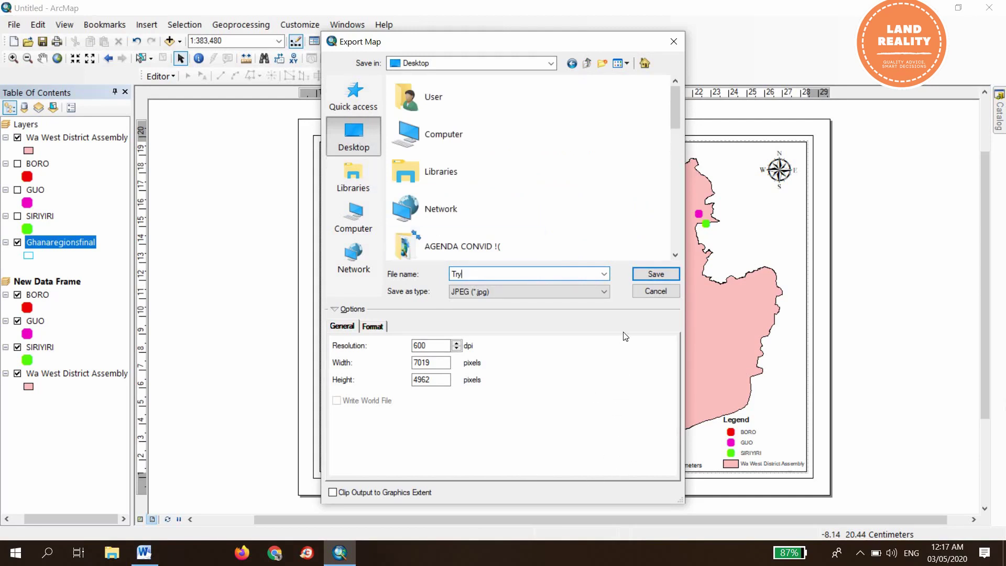
click(657, 274)
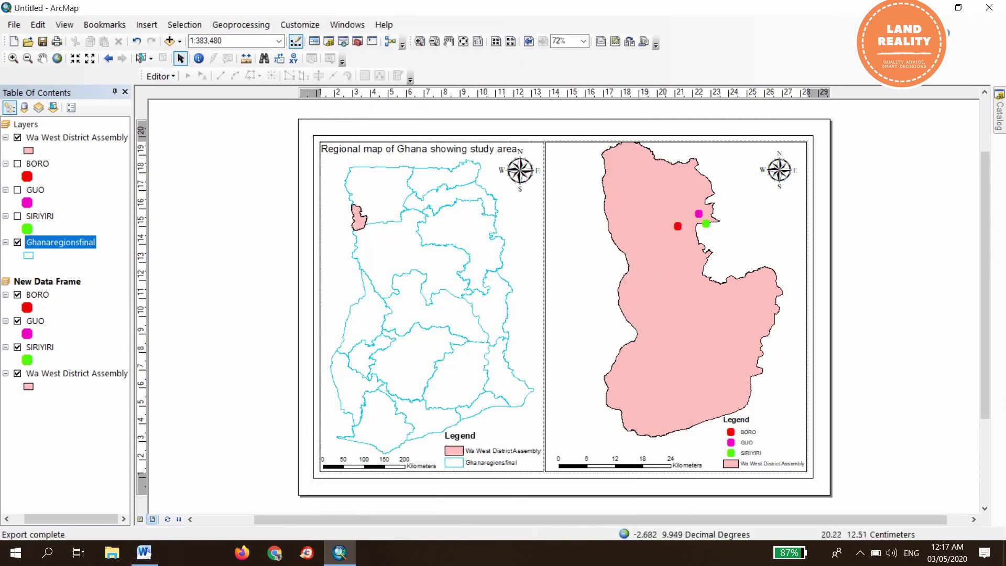
click(937, 7)
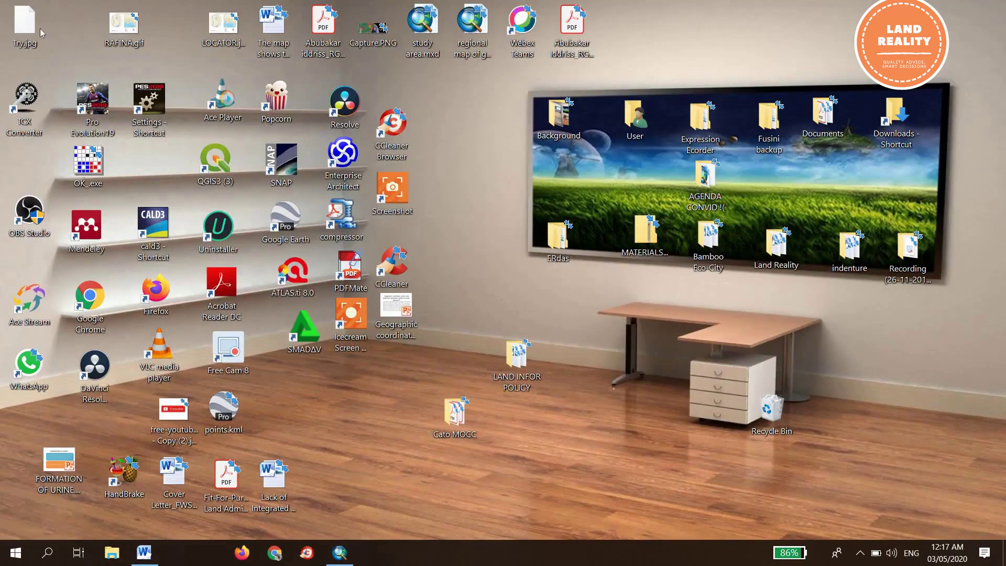
double_click(40, 30)
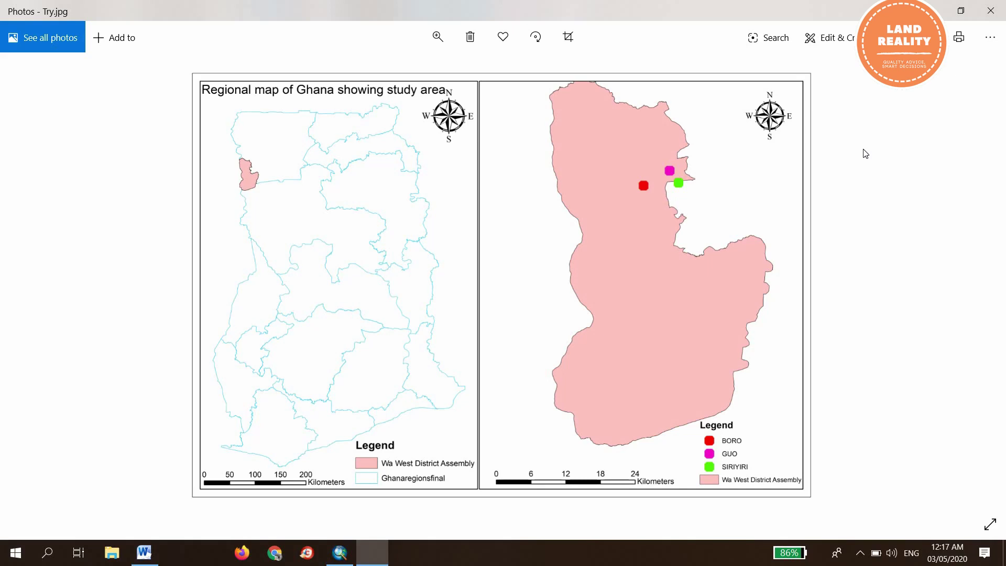
click(990, 11)
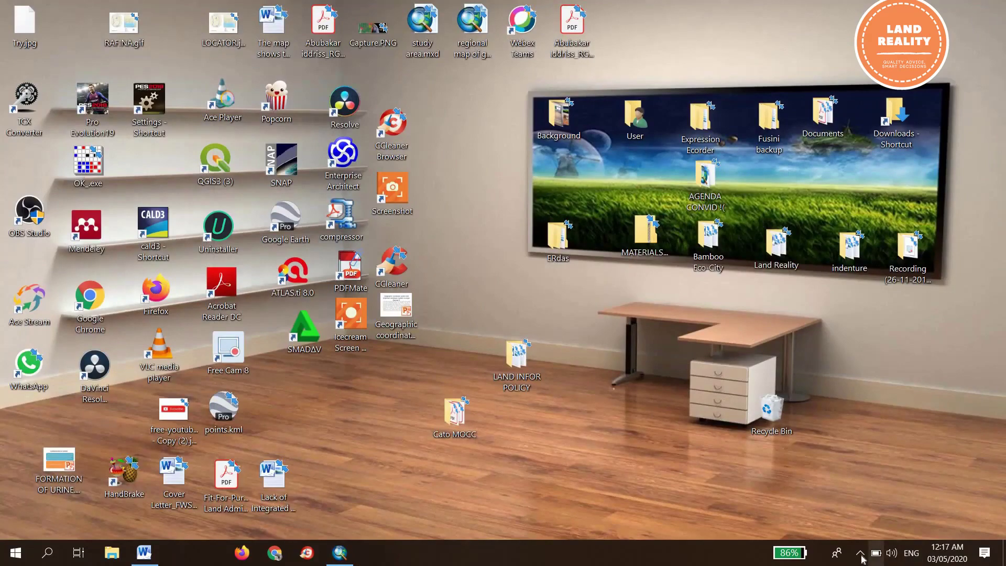